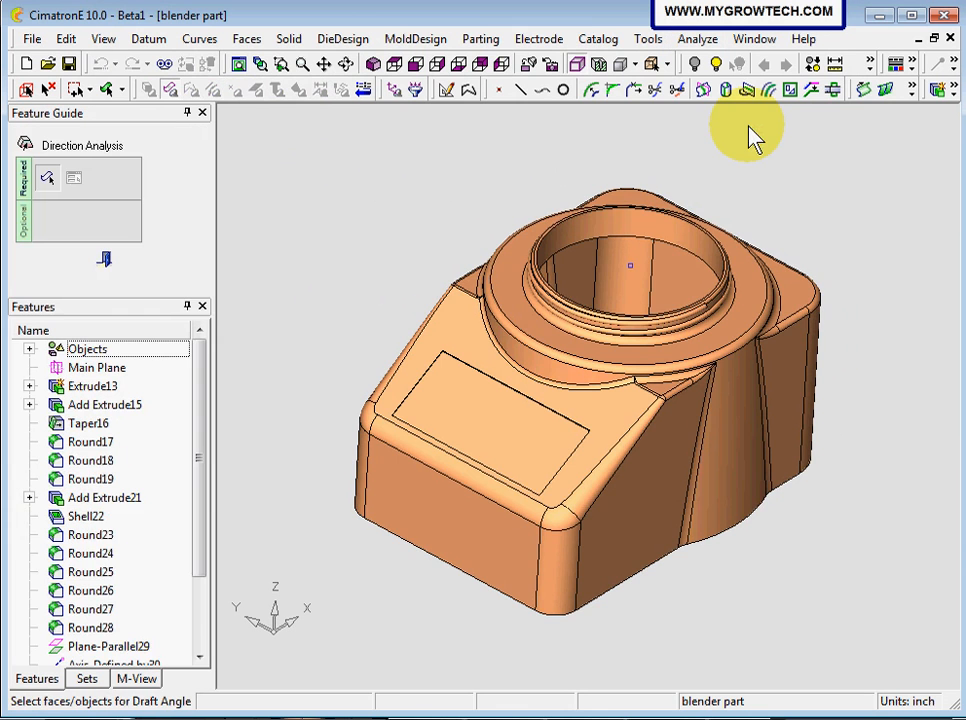
- Run a direction analysis on the entire blender part and open its draft angle settings
scroll(349, 209, down, 2)
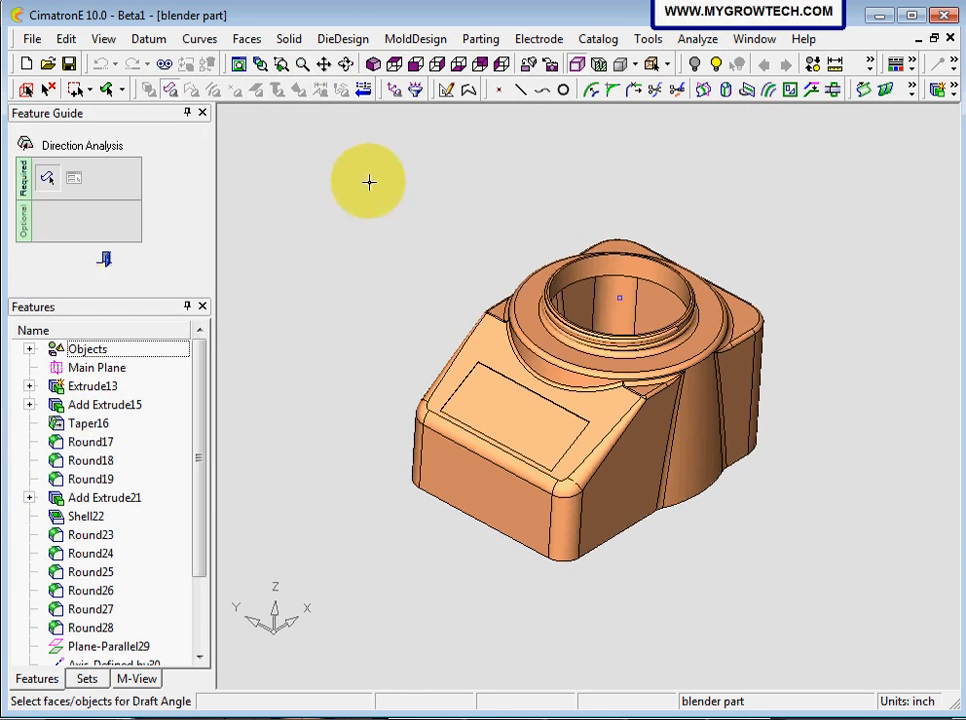
drag(328, 168, 931, 630)
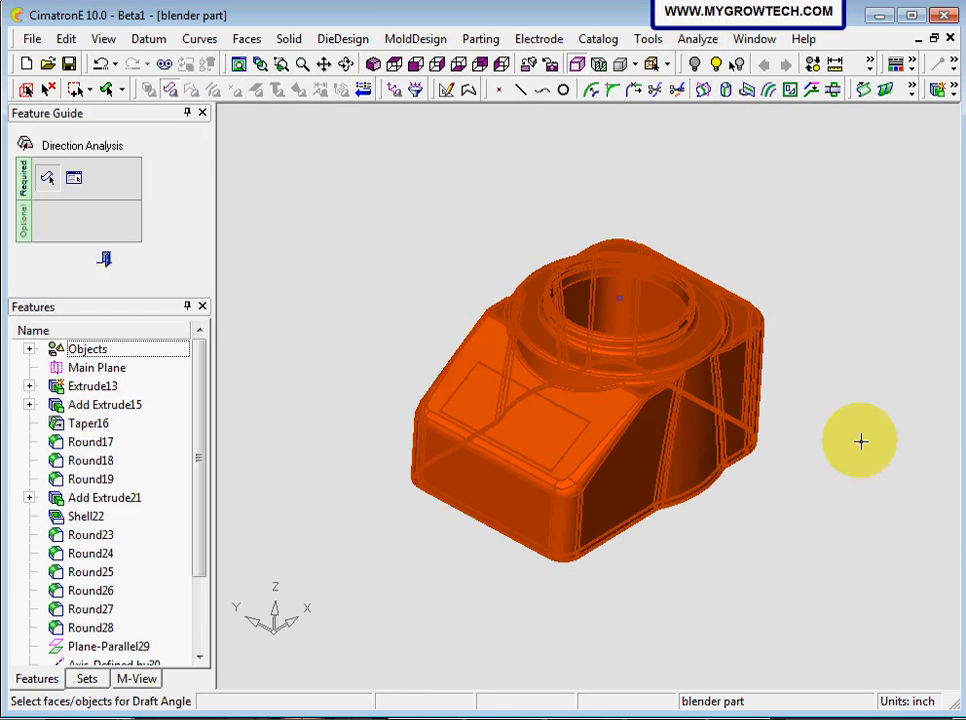
middle_click(826, 287)
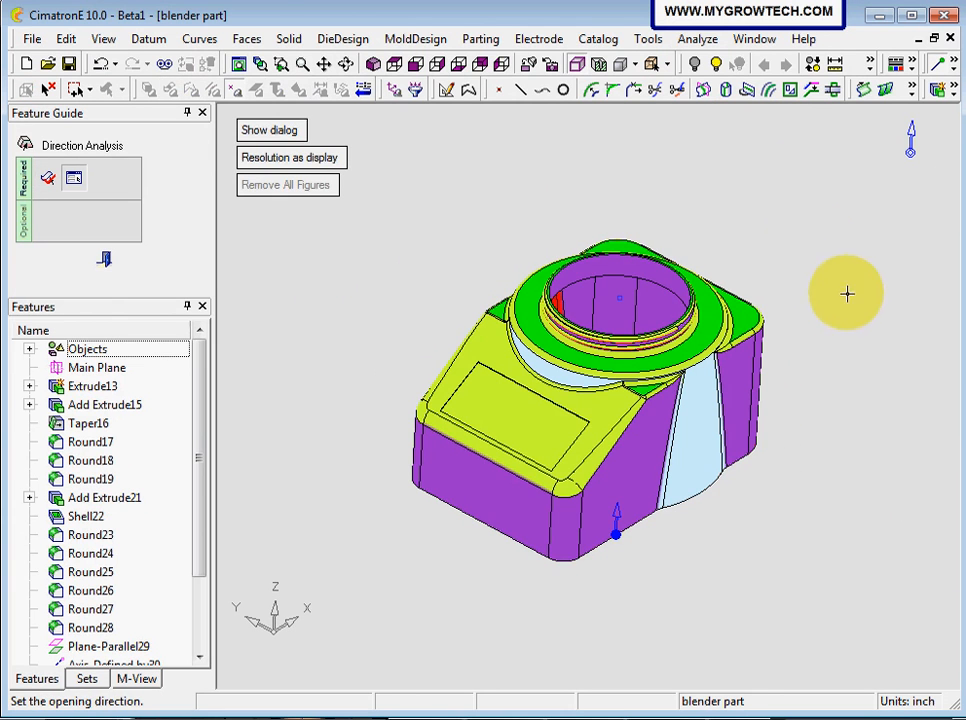
click(282, 131)
drag(181, 66, 201, 175)
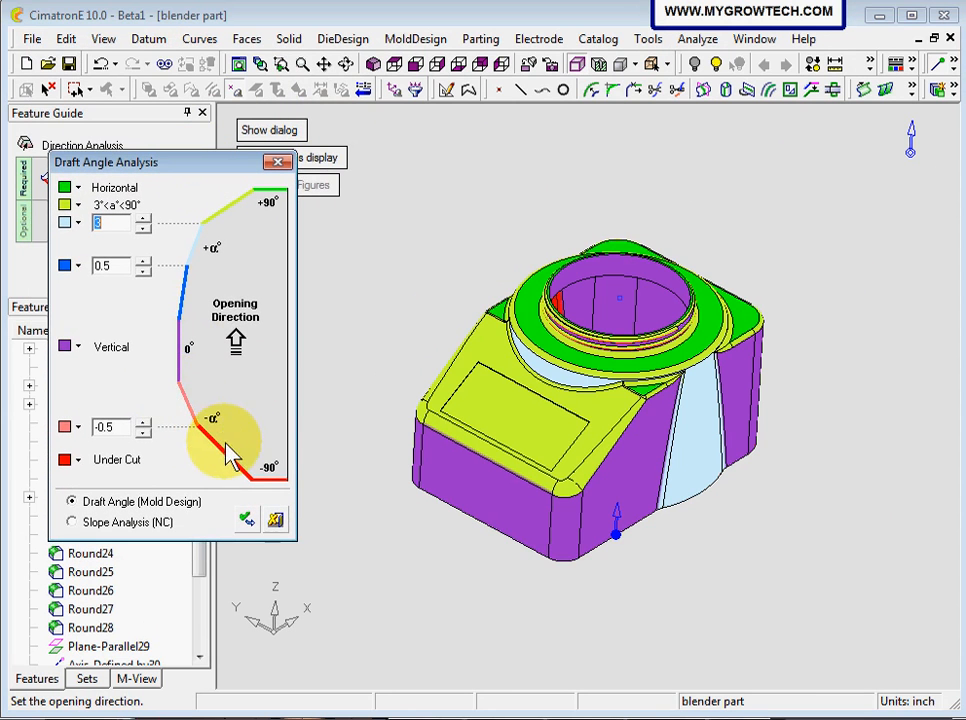
- Check the draft angles of the flat outer side wall and the adjoining curved side wall
click(556, 526)
click(640, 468)
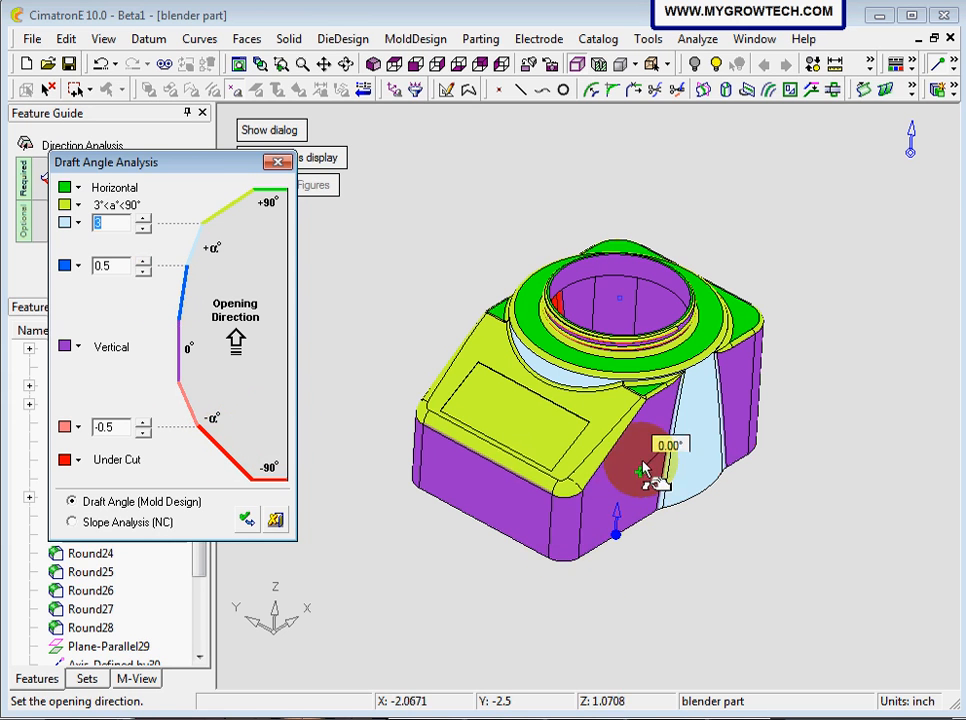
mouse_move(641, 430)
mouse_down()
mouse_move(632, 480)
mouse_move(509, 517)
mouse_move(509, 530)
mouse_up()
scroll(651, 438, up, 4)
drag(612, 440, 731, 378)
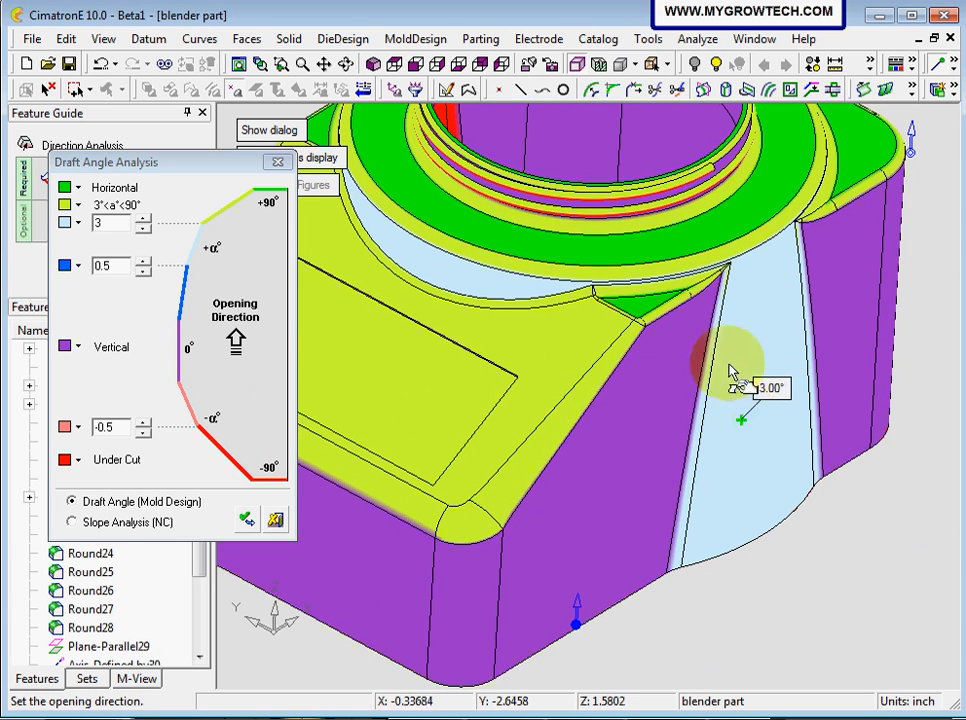
scroll(494, 476, down, 4)
- Examine the draft angle of the shallow rectangular recess's walls at its upper corner on the sloped face
scroll(494, 476, up, 3)
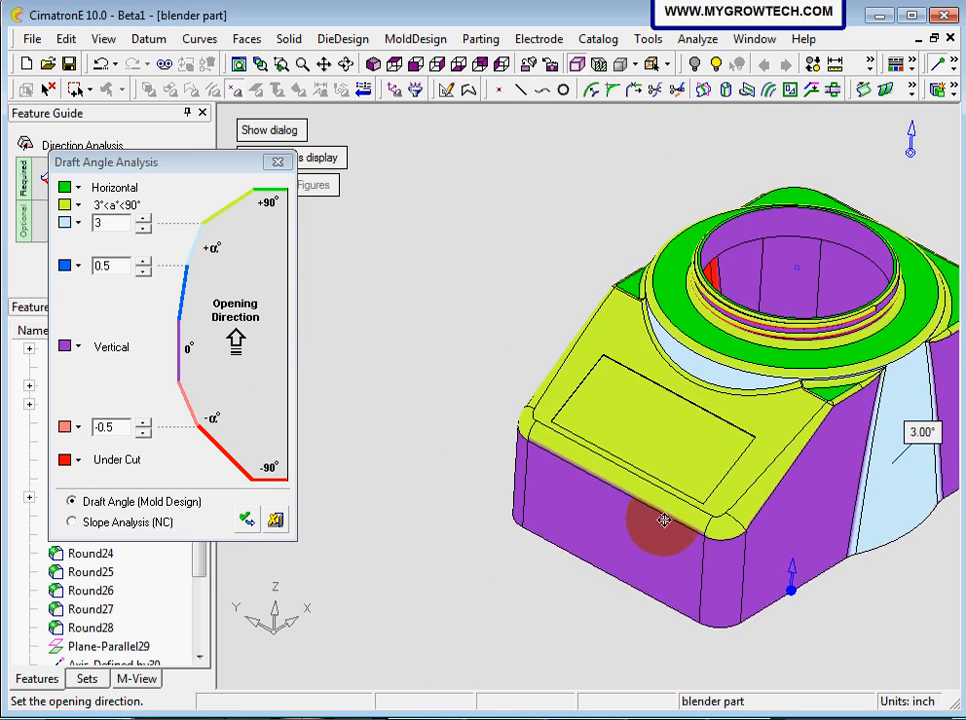
scroll(725, 247, up, 3)
scroll(576, 487, up, 3)
scroll(565, 451, up, 5)
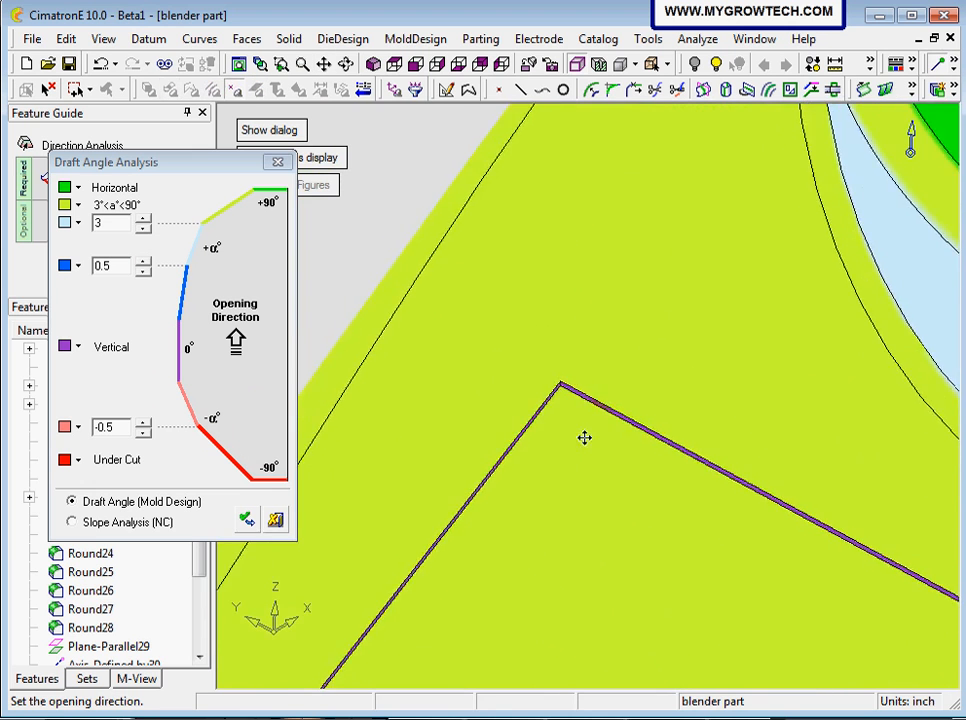
ctrl+middle_drag(492, 406, 544, 385)
ctrl+right_drag(544, 385, 619, 272)
ctrl+middle_drag(545, 390, 580, 446)
ctrl+right_drag(585, 450, 600, 340)
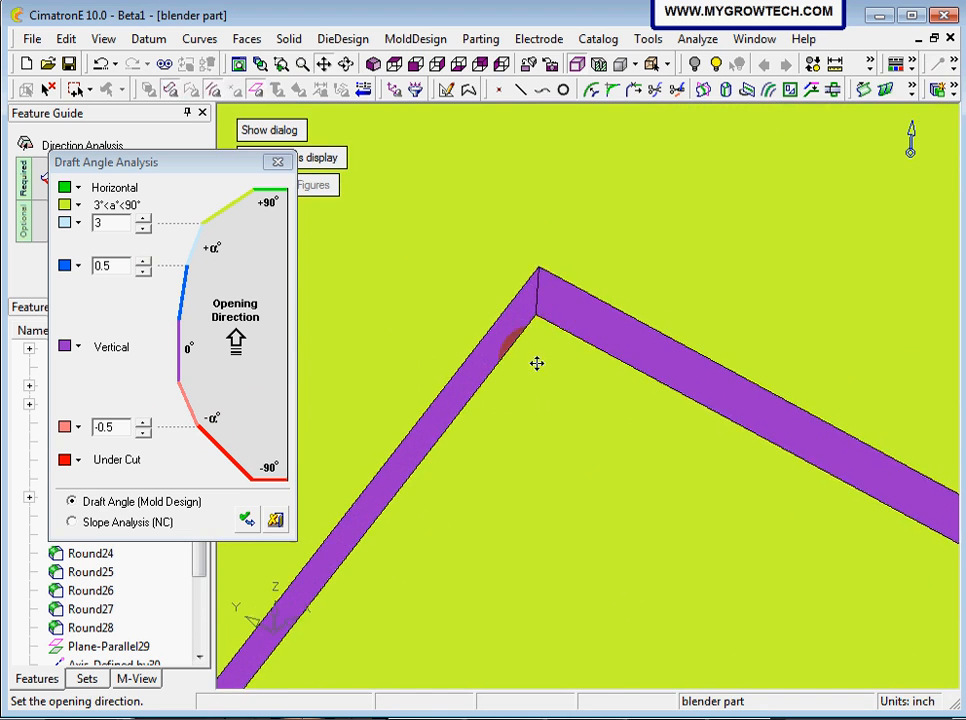
ctrl+middle_drag(537, 362, 547, 370)
ctrl+middle_drag(570, 420, 584, 488)
ctrl+right_drag(584, 488, 607, 467)
mouse_move(610, 377)
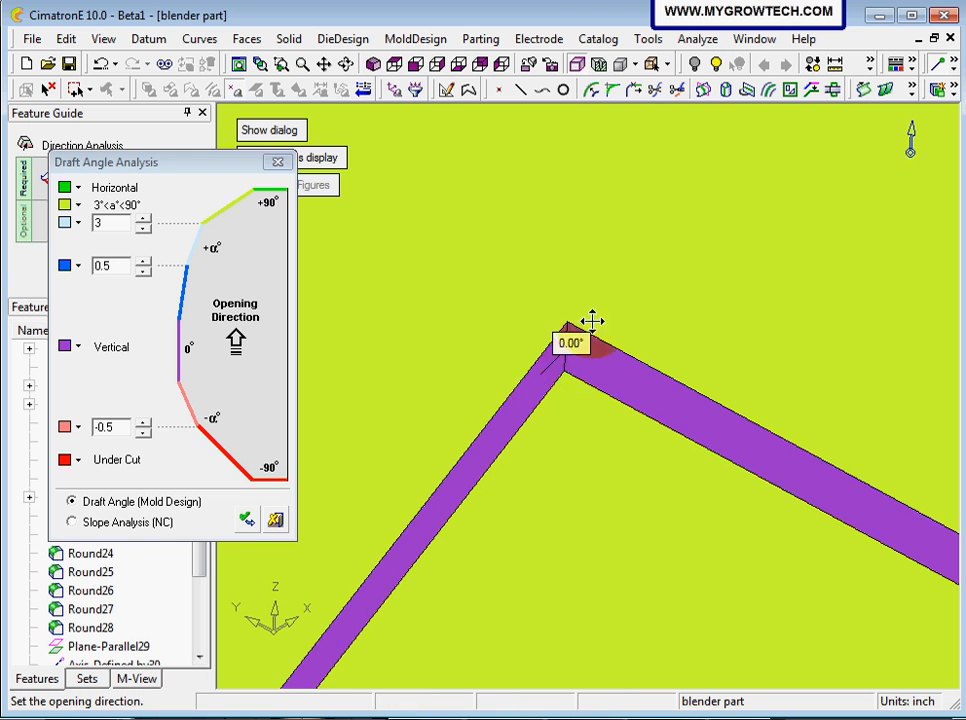
- Check the draft angle of the recess walls along the lower front edge and exit the direction analysis
ctrl+right_drag(591, 321, 641, 431)
ctrl+right_drag(662, 276, 543, 677)
ctrl+middle_drag(543, 677, 658, 446)
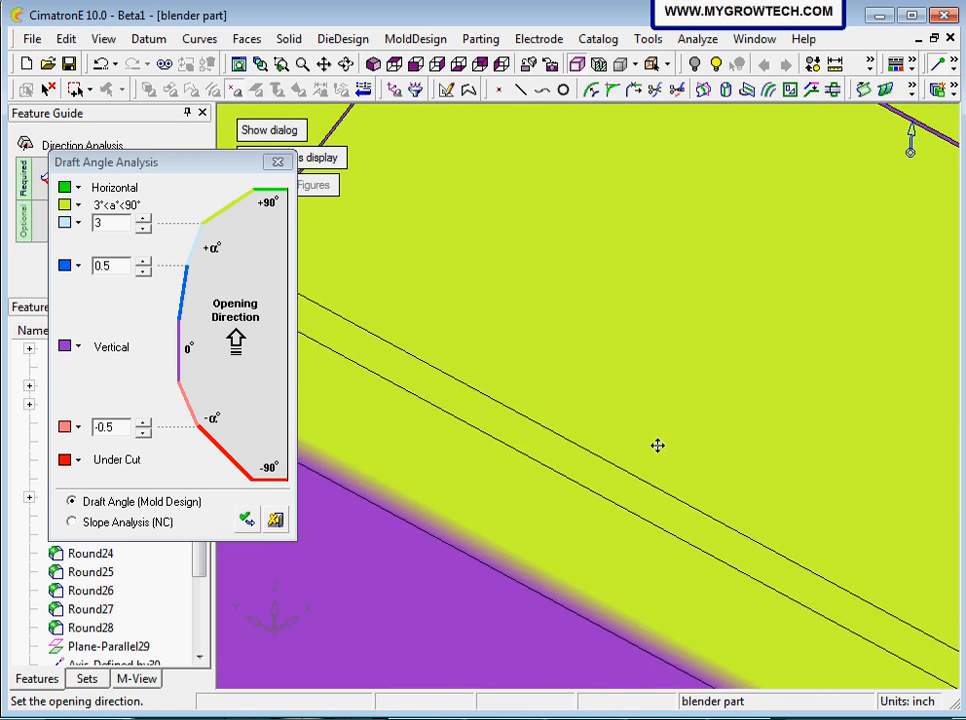
ctrl+drag(700, 458, 539, 492)
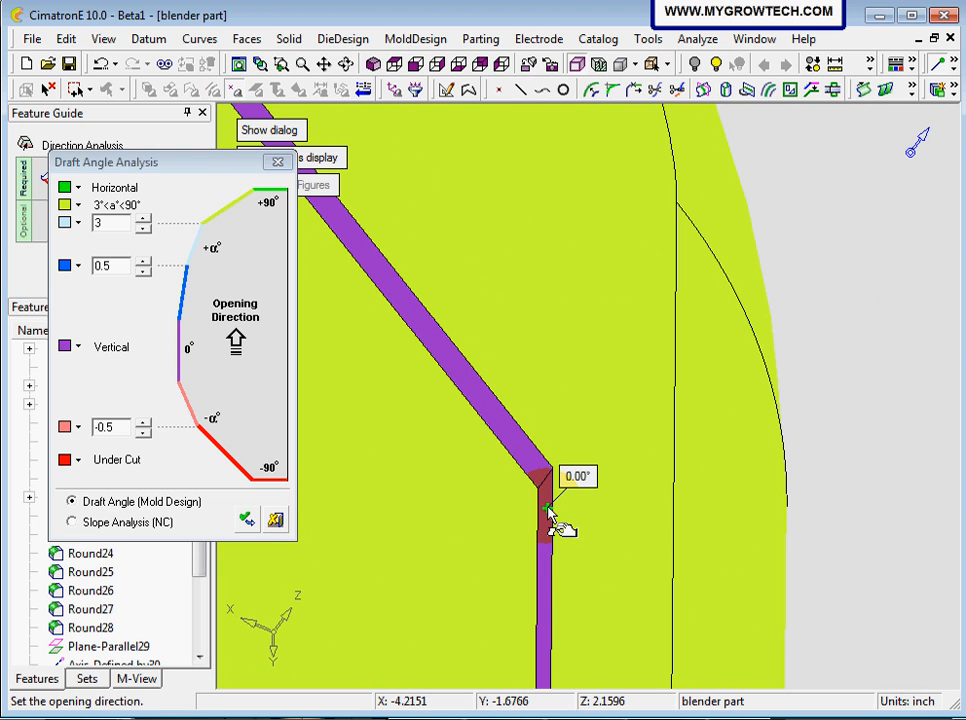
click(278, 162)
click(106, 264)
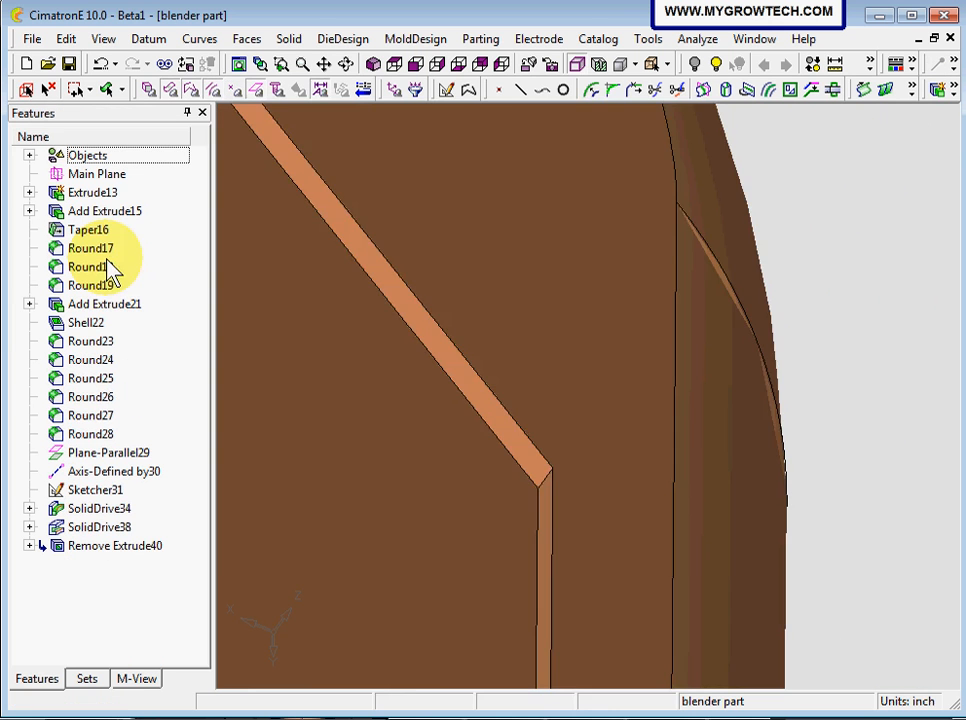
- Start a Taper using the rectangular recess's floor as the neutral plane
ctrl+right_drag(623, 628, 552, 549)
ctrl+drag(552, 549, 420, 220)
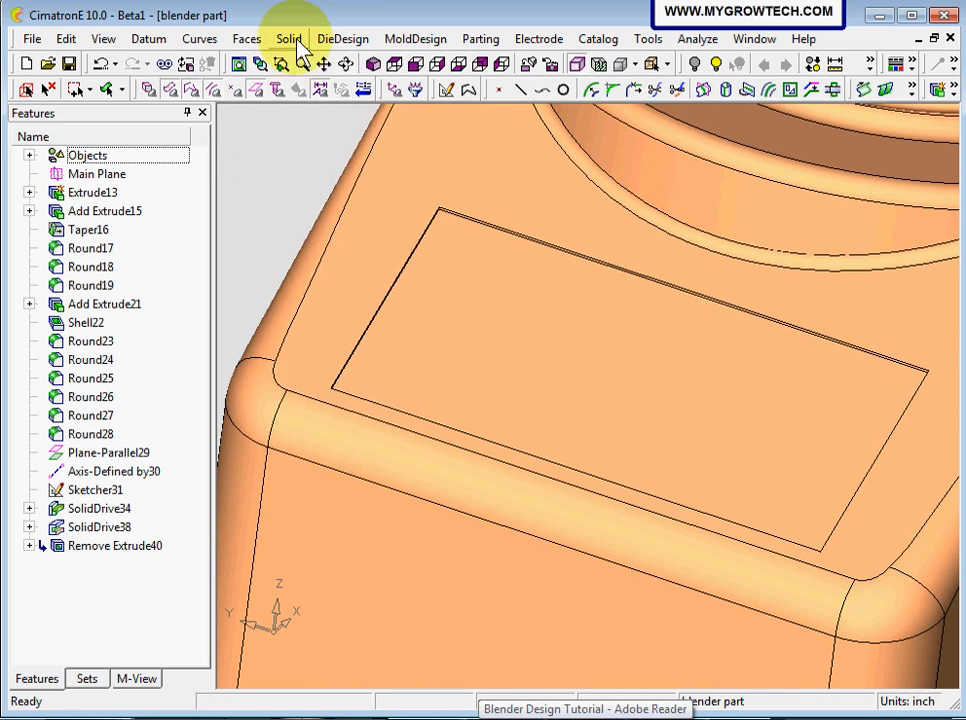
click(290, 39)
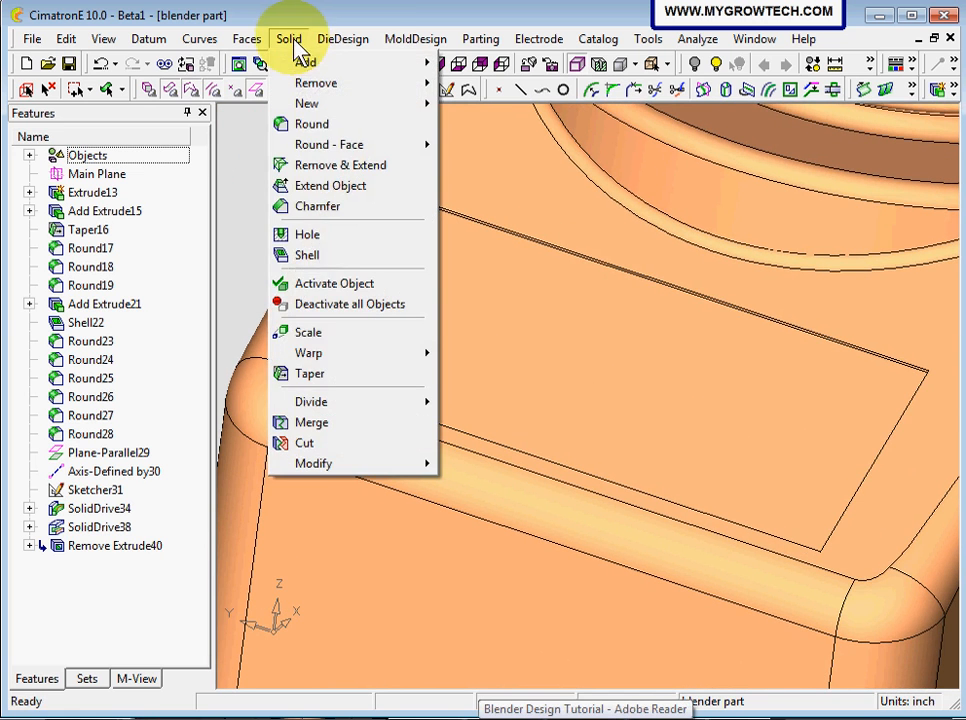
click(318, 383)
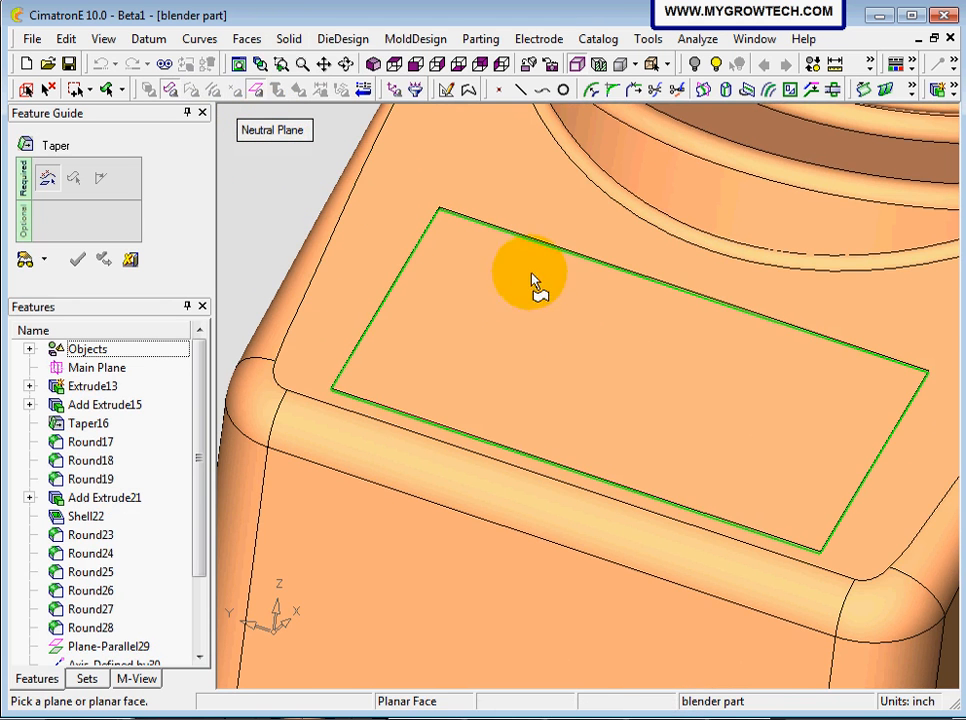
click(488, 298)
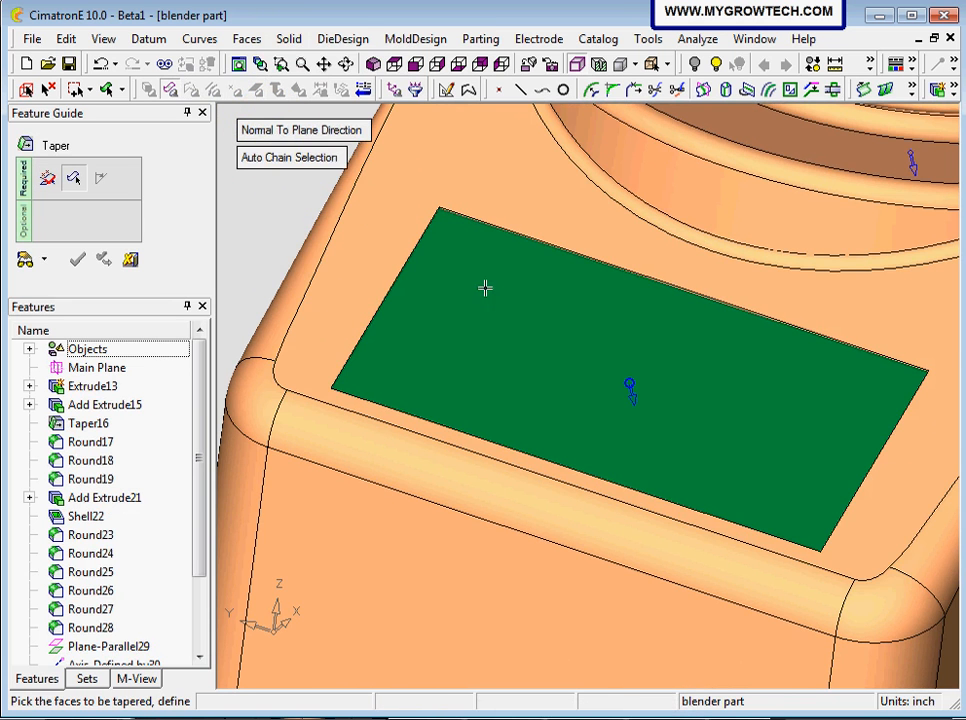
- Select the two recess walls meeting at the upper corner as faces to taper
scroll(580, 250, up, 2)
ctrl+middle_drag(489, 279, 561, 477)
ctrl+right_drag(561, 477, 540, 300)
ctrl+middle_drag(383, 403, 633, 636)
ctrl+right_drag(633, 636, 610, 386)
ctrl+middle_drag(500, 446, 633, 387)
ctrl+drag(584, 449, 553, 425)
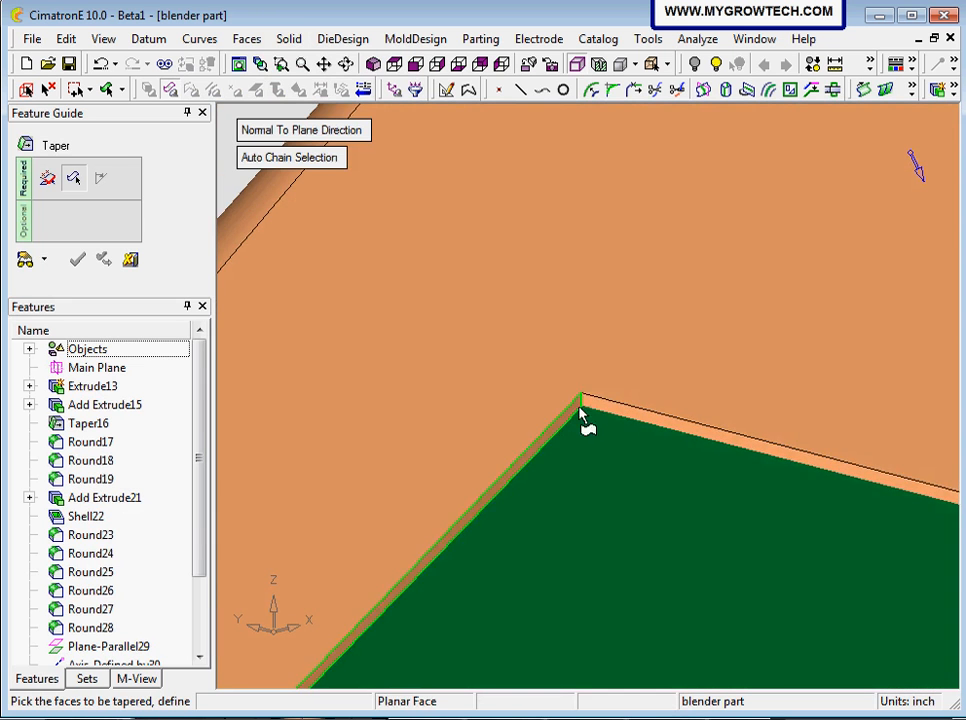
click(590, 405)
click(572, 411)
- Add the remaining two recess walls at the opposite lower corner to the taper selection
ctrl+right_drag(622, 288, 699, 571)
ctrl+middle_drag(699, 571, 540, 445)
ctrl+drag(540, 445, 755, 500)
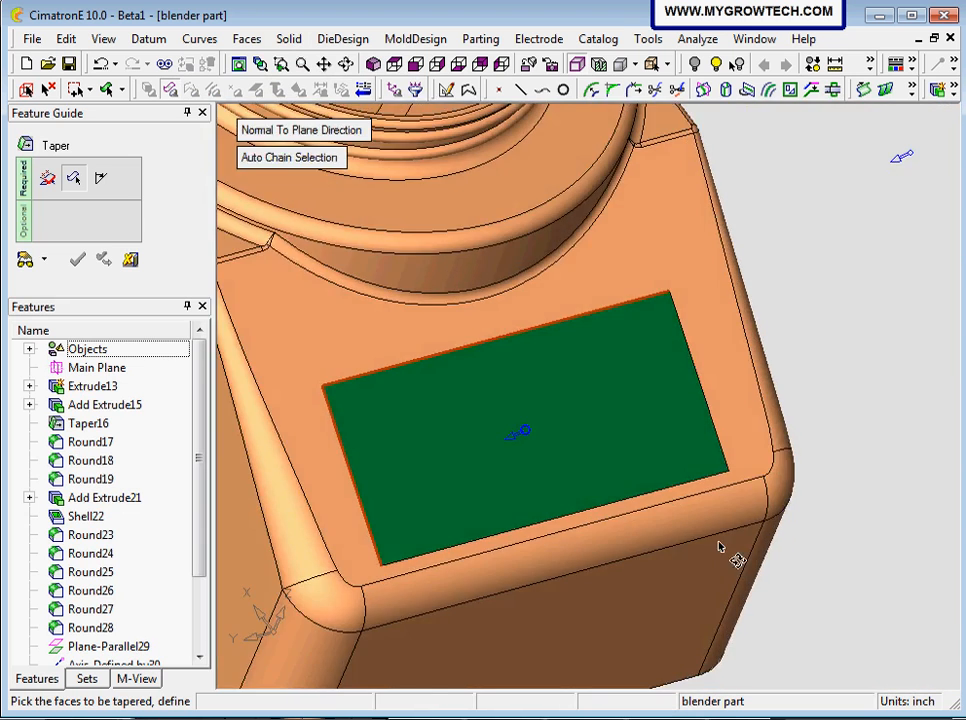
ctrl+right_drag(718, 545, 705, 452)
ctrl+middle_drag(705, 452, 429, 364)
ctrl+drag(491, 405, 556, 439)
ctrl+right_drag(590, 436, 614, 324)
ctrl+middle_drag(554, 518, 563, 397)
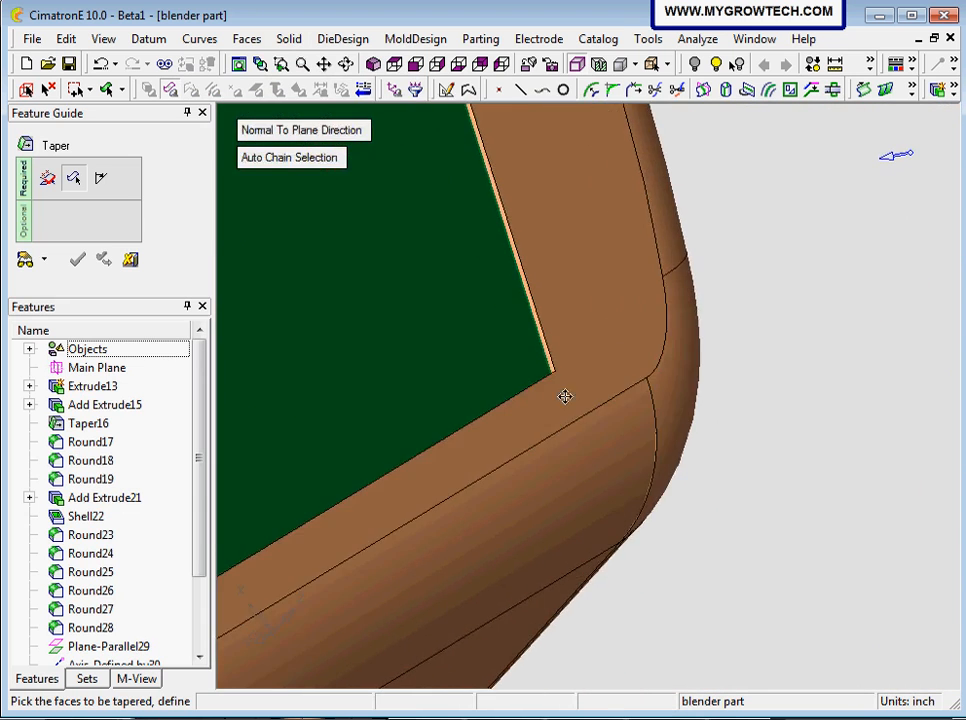
ctrl+drag(558, 425, 603, 462)
ctrl+right_drag(604, 462, 635, 260)
ctrl+middle_drag(416, 369, 632, 498)
ctrl+right_drag(632, 498, 641, 246)
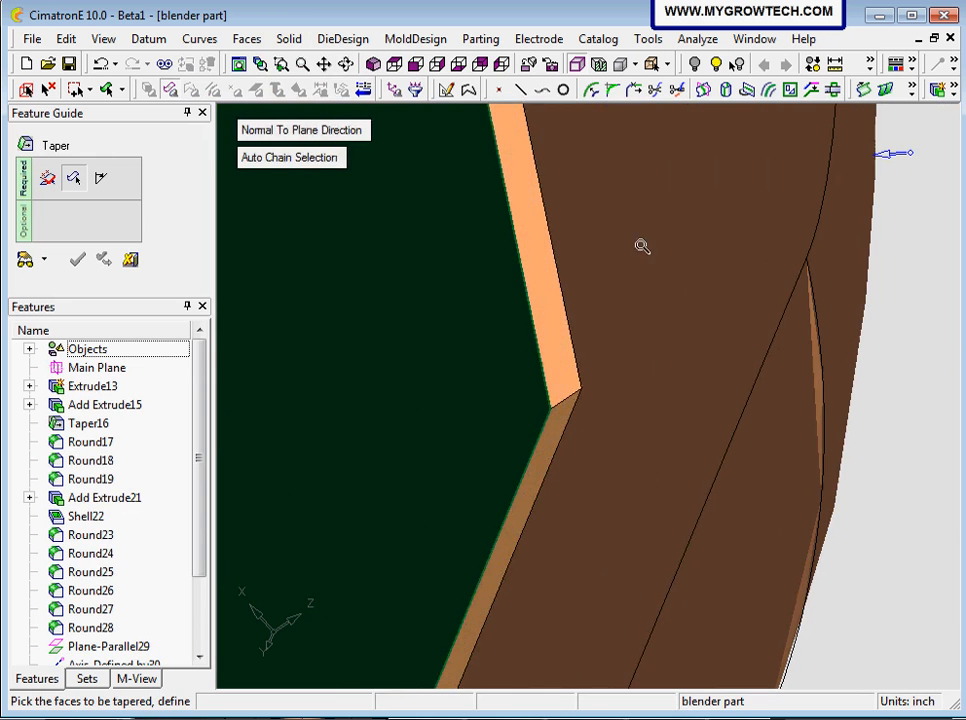
click(560, 373)
ctrl+drag(630, 328, 420, 330)
- Confirm the four selected recess walls and apply the taper with a 30 deg angle
middle_click(690, 396)
click(76, 182)
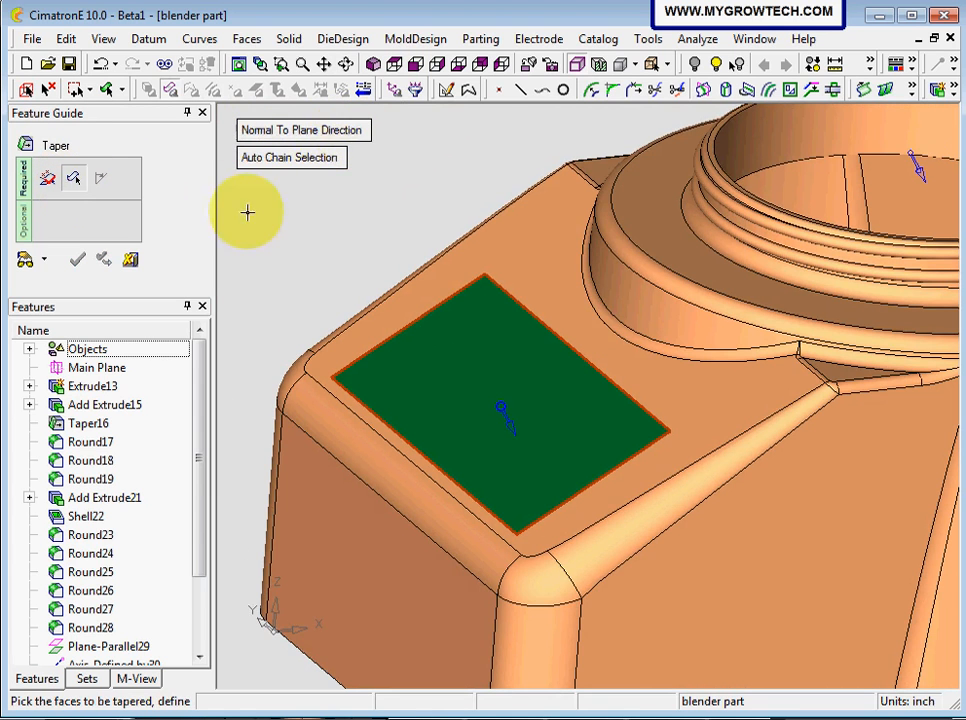
middle_click(288, 235)
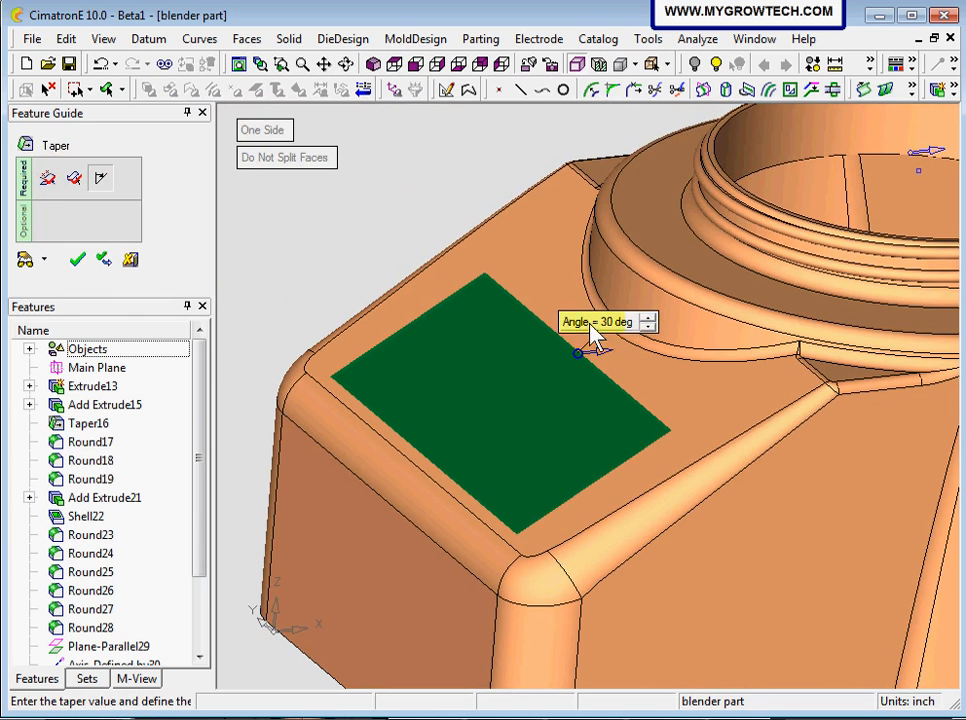
click(70, 262)
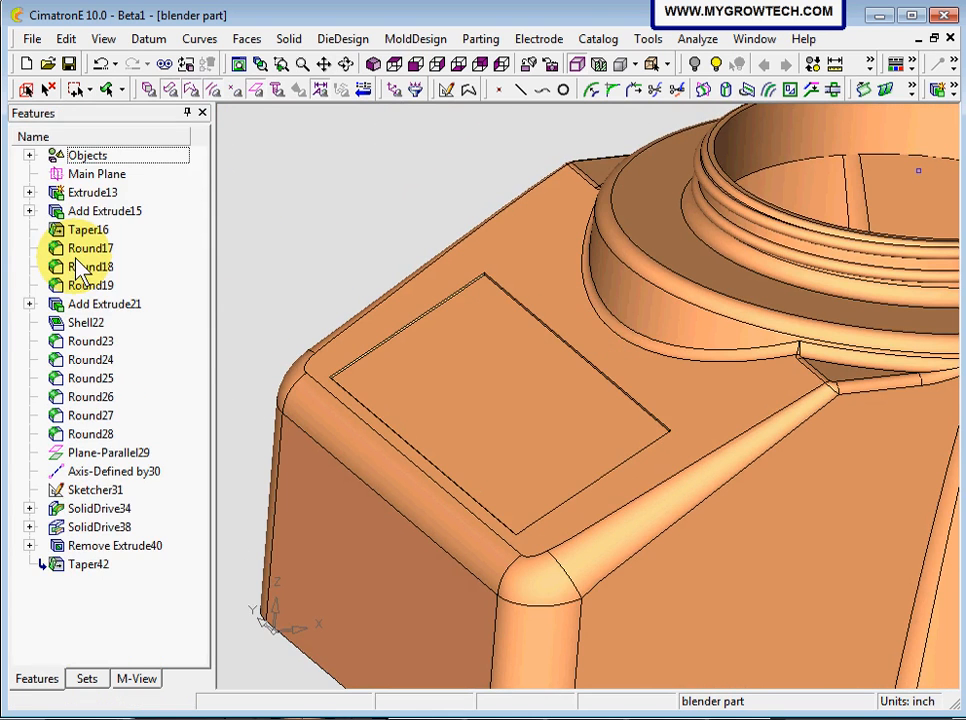
- Run the direction analysis again on the entire tapered blender part
ctrl+right_drag(347, 252, 377, 349)
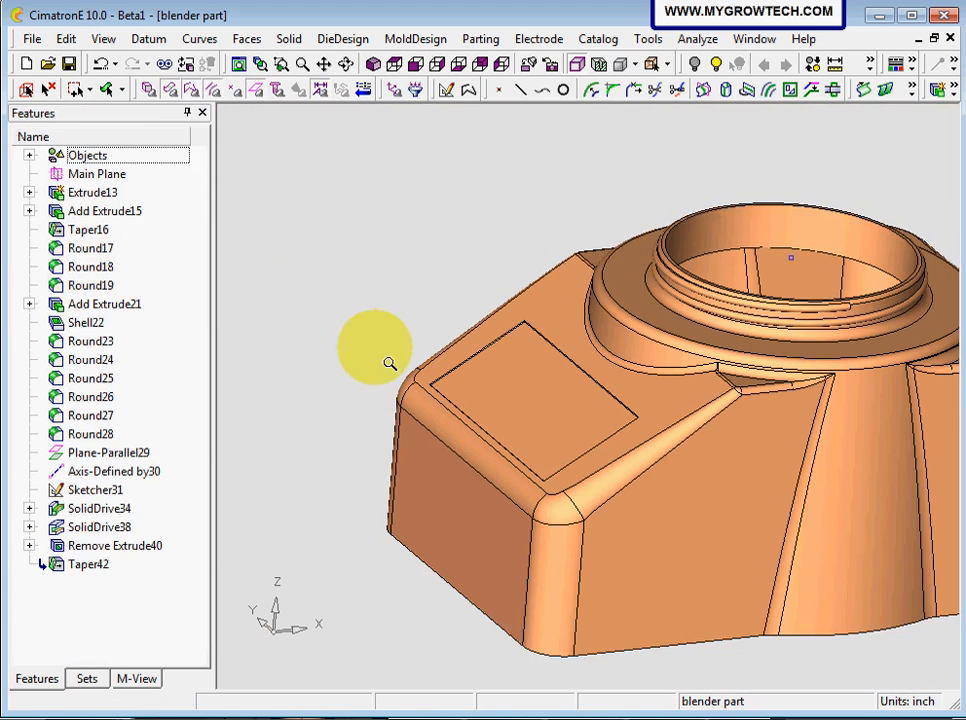
ctrl+middle_drag(375, 348, 353, 338)
click(710, 44)
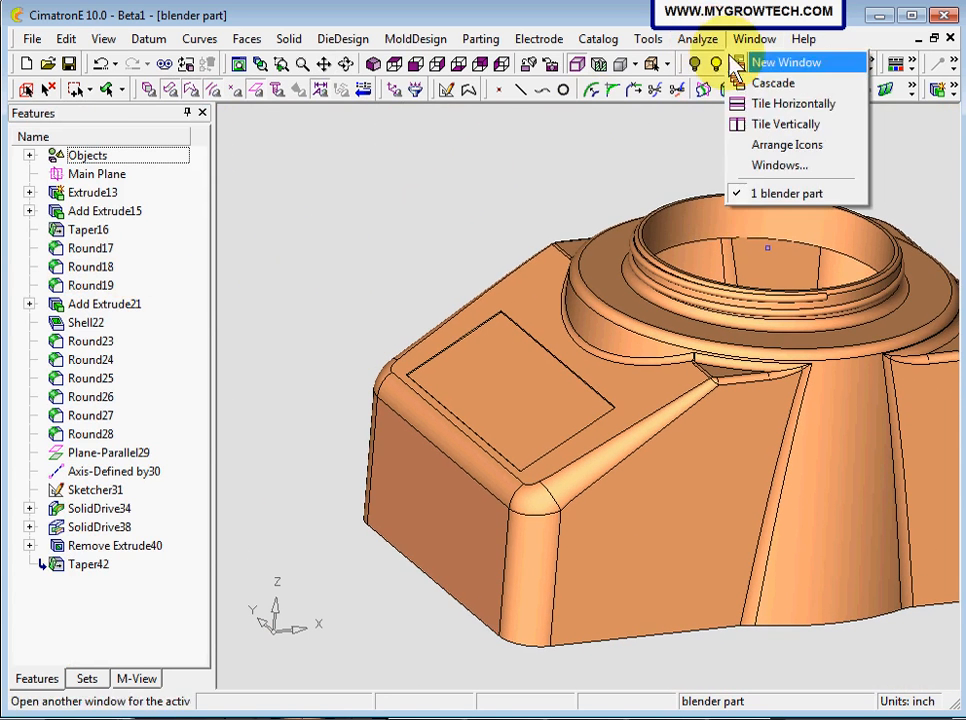
mouse_move(697, 40)
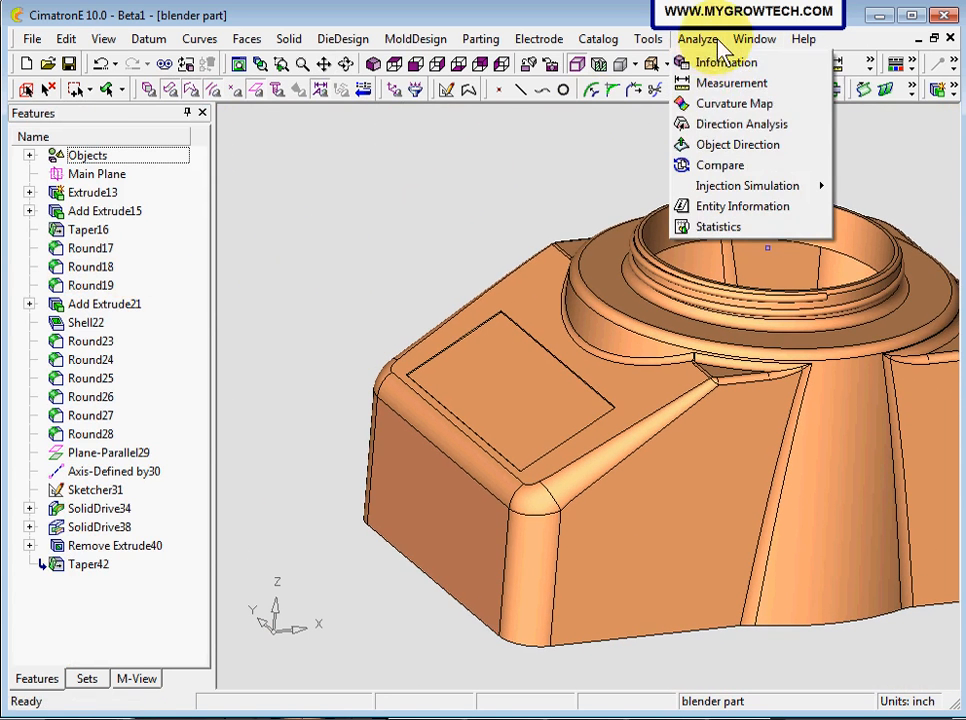
click(750, 130)
drag(287, 162, 957, 690)
middle_click(836, 611)
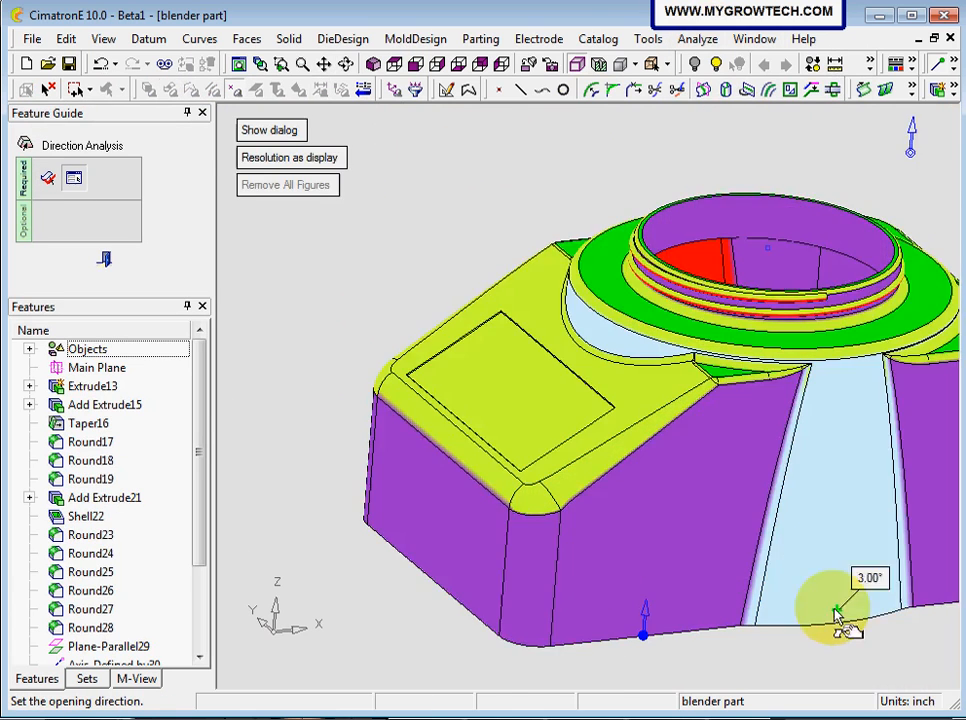
- Check the draft angles of the tapered recess walls around the upper corner and along the short side
ctrl+right_drag(607, 563, 563, 140)
ctrl+middle_drag(378, 362, 715, 533)
ctrl+right_drag(717, 540, 785, 155)
ctrl+middle_drag(754, 269, 542, 548)
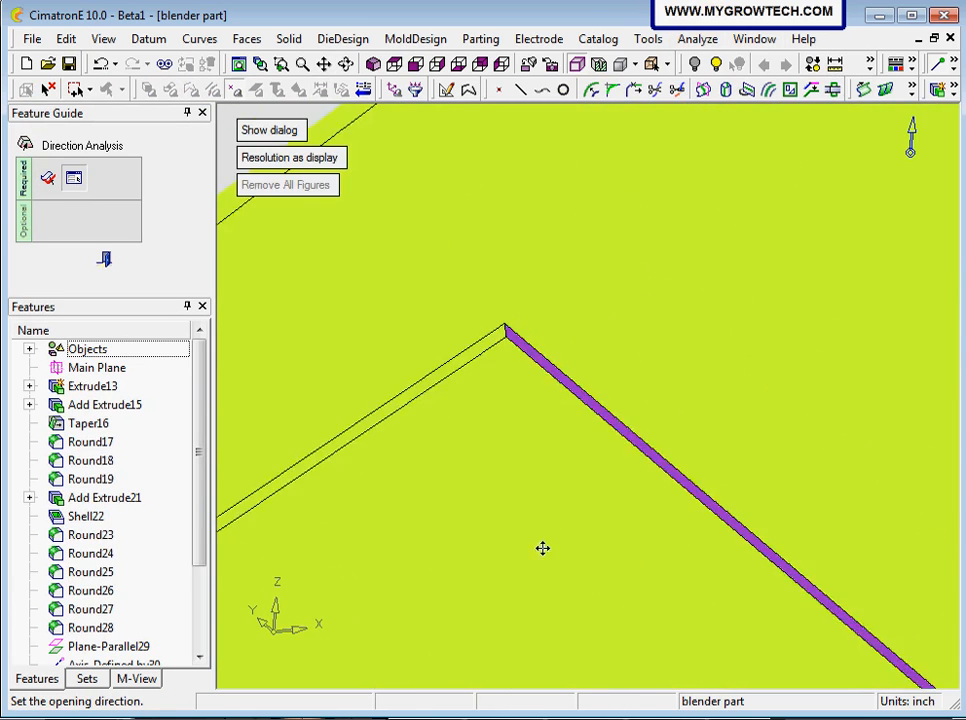
ctrl+drag(542, 548, 505, 390)
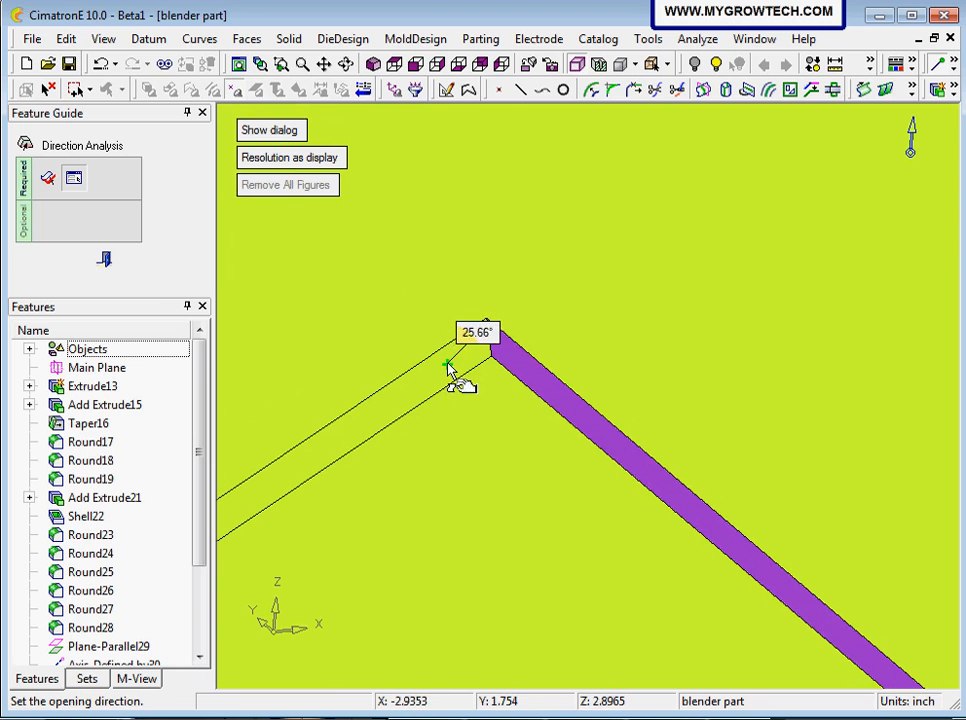
middle_drag(352, 430, 776, 291)
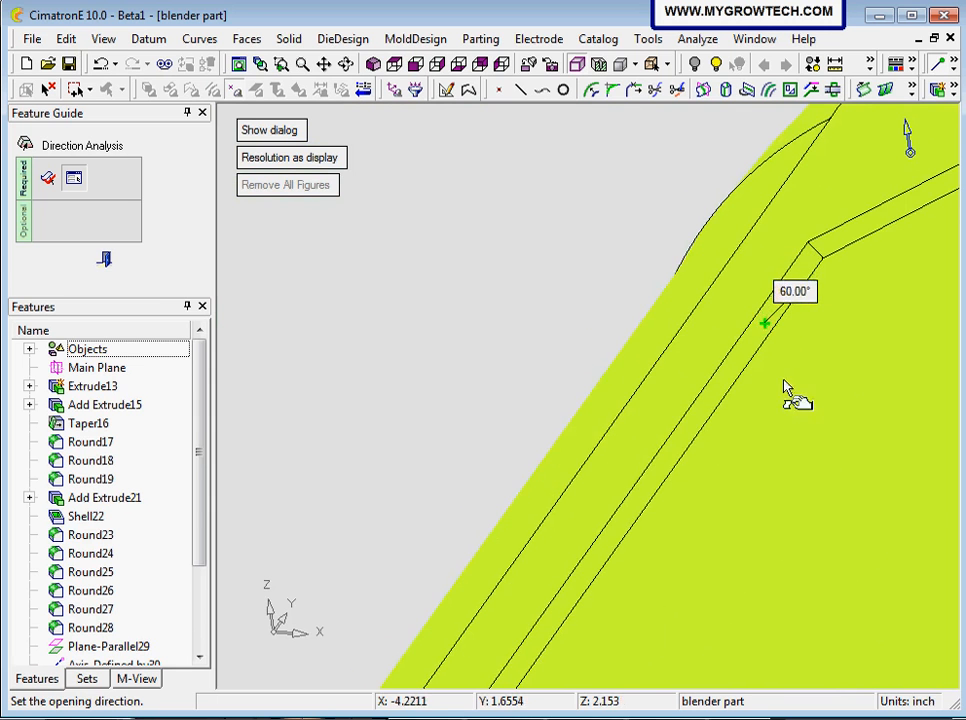
- Examine the draft colours of the lower recess walls and the whole recess, closing the direction analysis when done
ctrl+middle_drag(783, 384, 750, 195)
ctrl+right_drag(750, 195, 686, 509)
ctrl+middle_drag(686, 509, 826, 240)
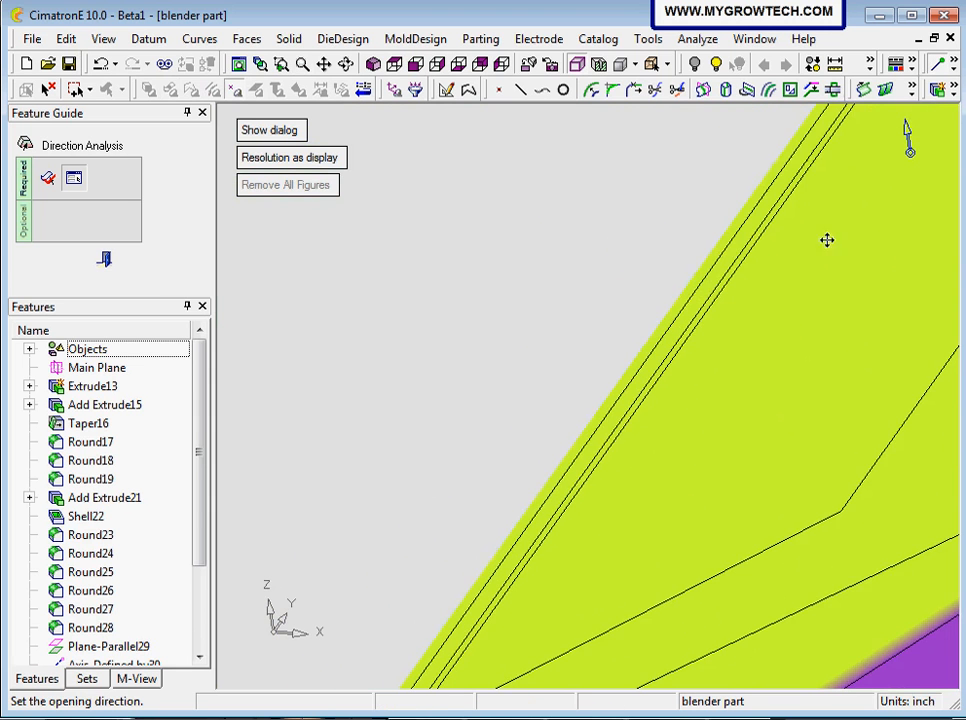
ctrl+drag(668, 480, 856, 448)
ctrl+right_drag(856, 448, 686, 438)
ctrl+drag(686, 438, 625, 397)
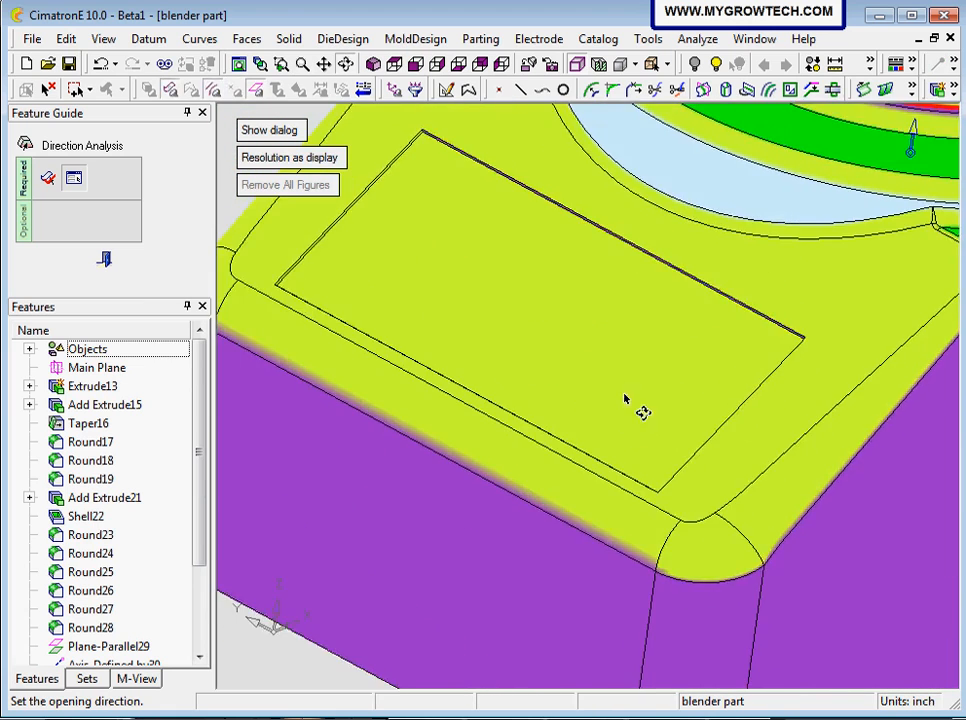
ctrl+middle_drag(567, 365, 535, 389)
ctrl+right_drag(535, 389, 571, 366)
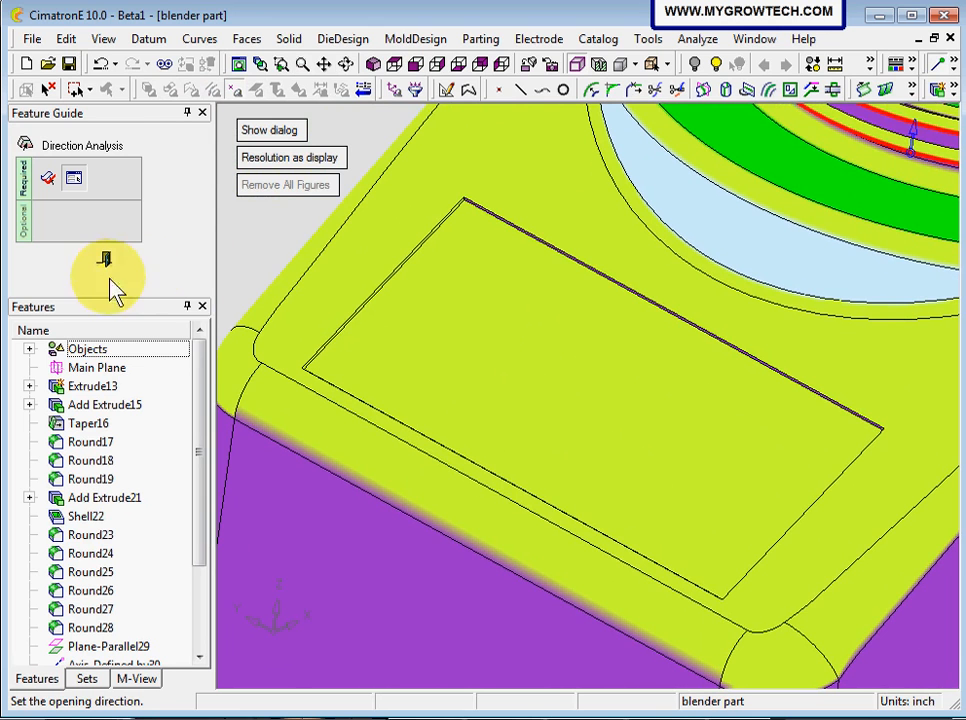
click(104, 262)
ctrl+right_drag(549, 215, 551, 540)
ctrl+middle_drag(530, 218, 507, 233)
ctrl+drag(507, 233, 588, 382)
ctrl+right_drag(588, 382, 592, 360)
ctrl+middle_drag(592, 360, 567, 350)
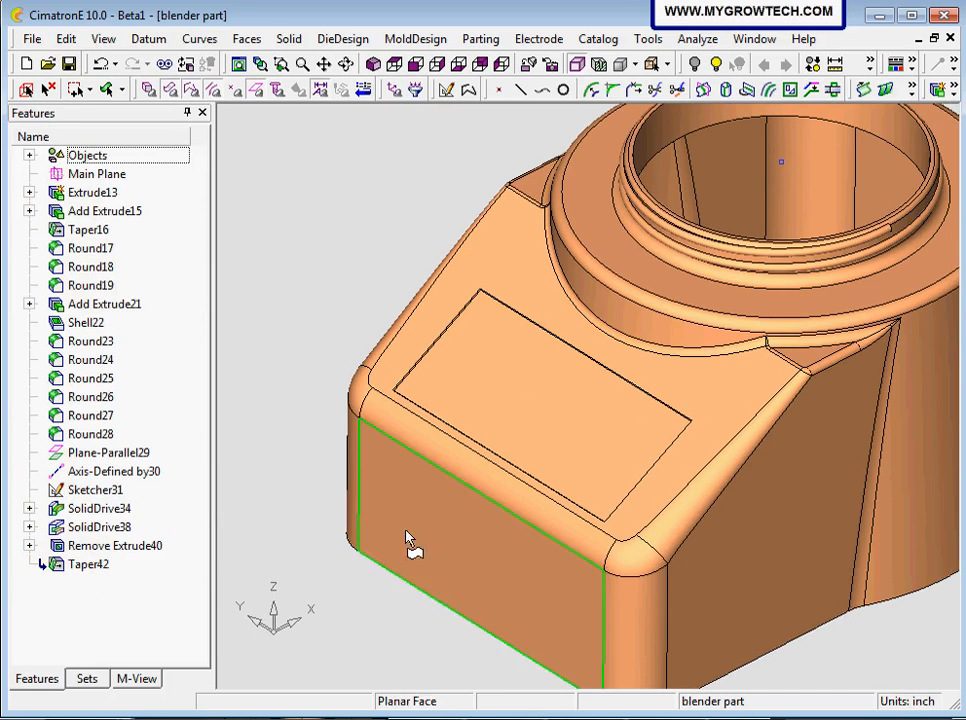
- Open the recess wall taper feature for editing and return to its face selection and direction definition
ctrl+right_drag(443, 512, 461, 453)
ctrl+middle_drag(308, 471, 326, 448)
click(90, 566)
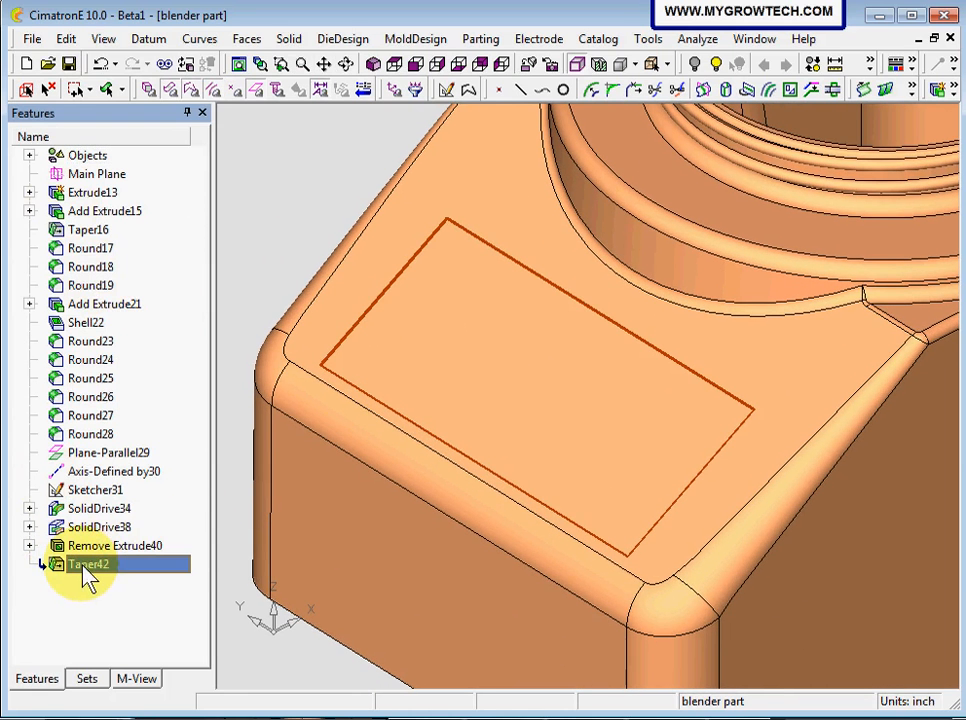
right_click(92, 565)
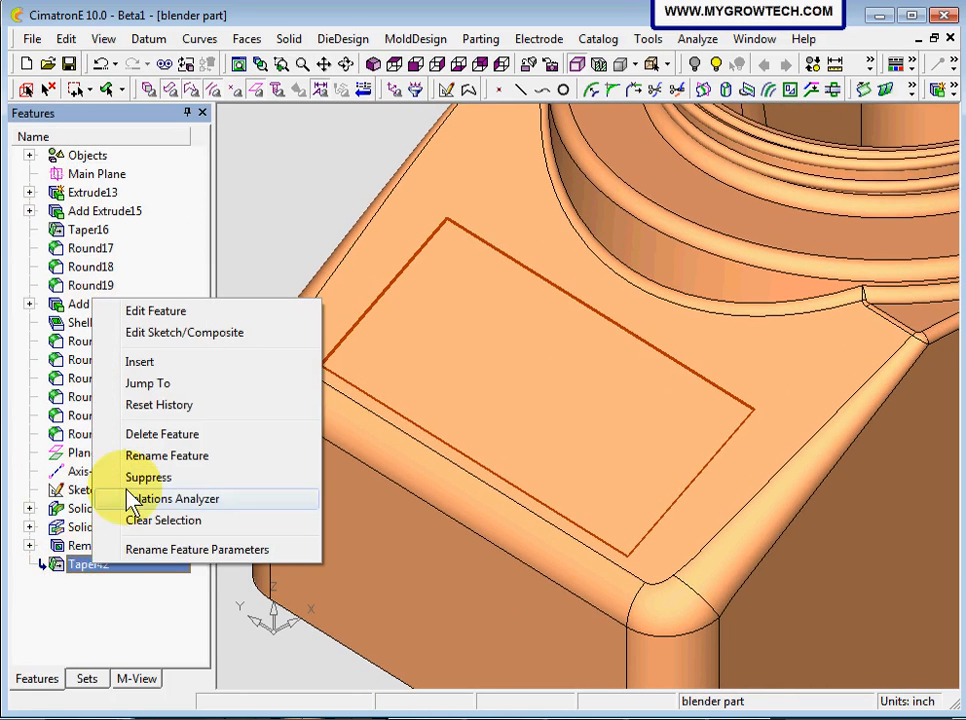
click(170, 316)
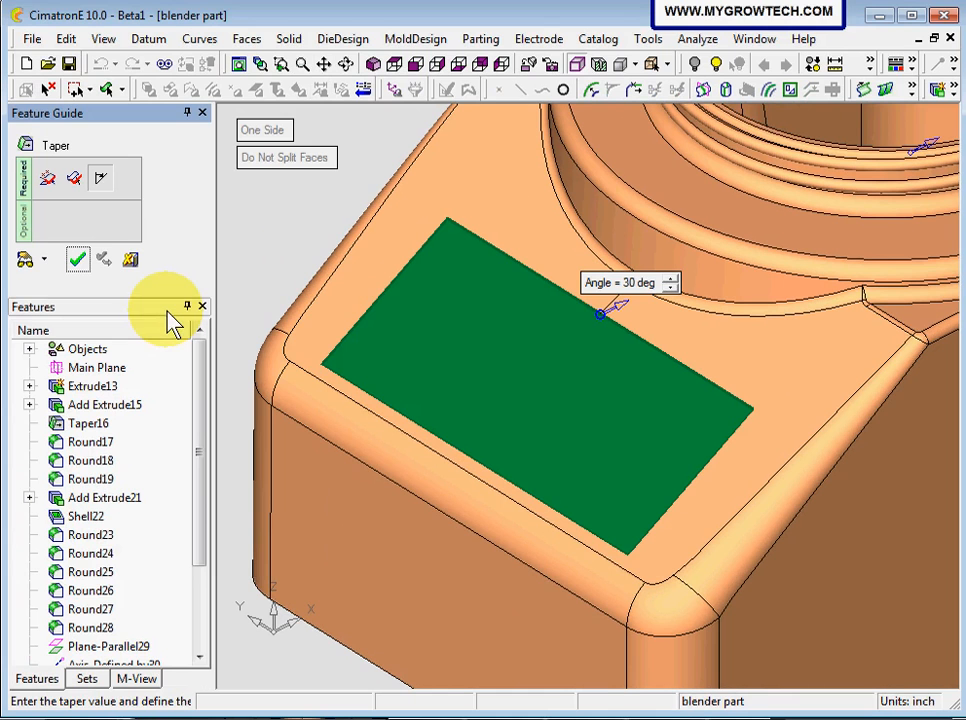
click(310, 378)
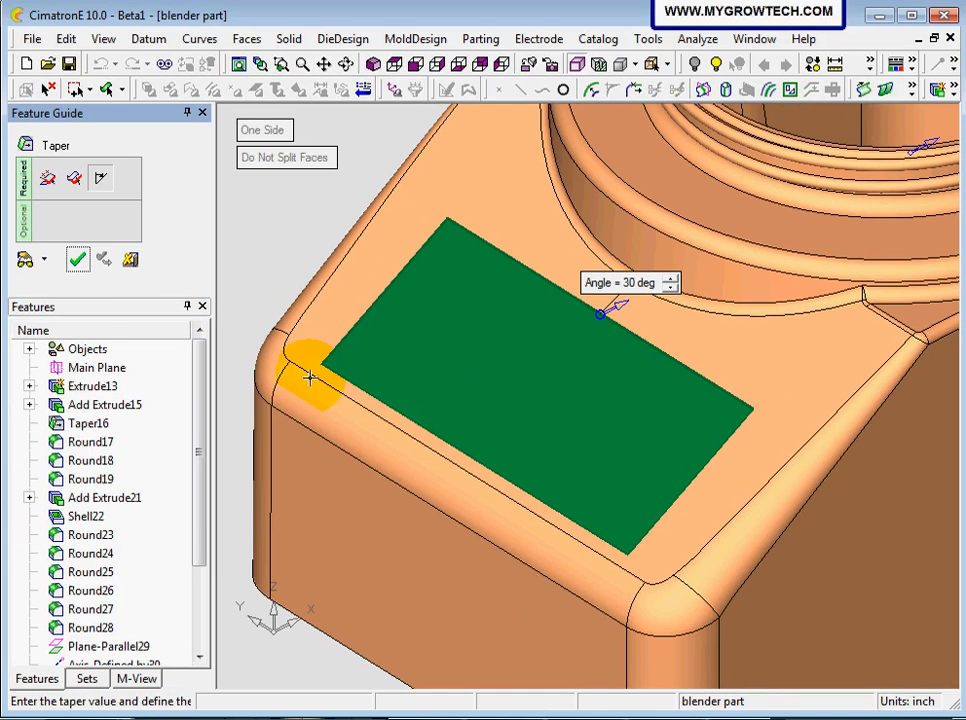
click(77, 180)
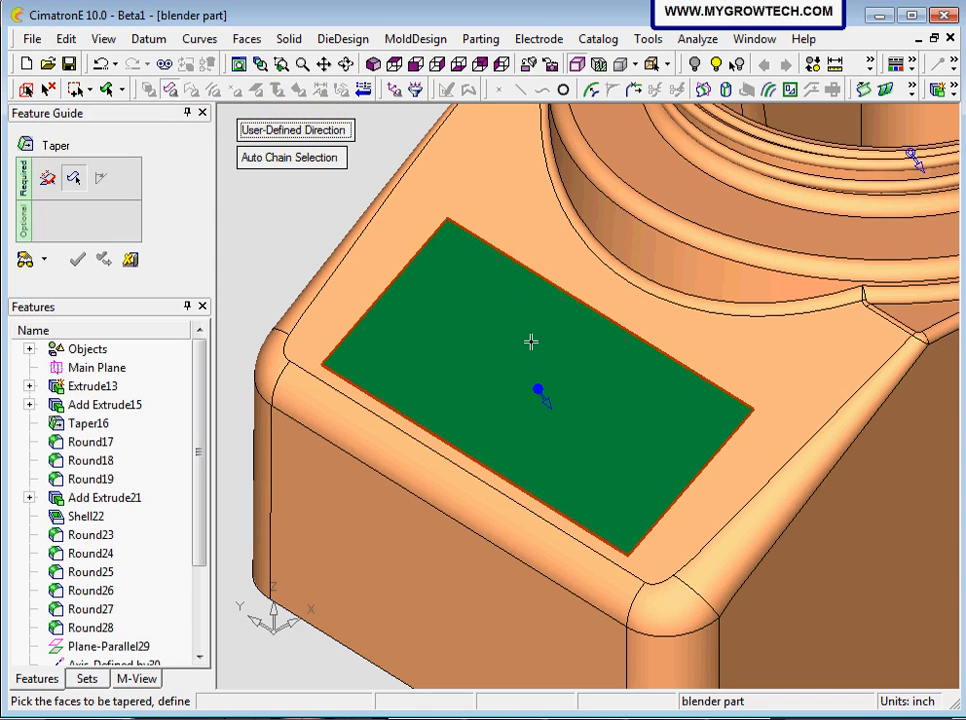
- Change the taper direction to point straight down along the Z axis and apply the edited recess wall taper
middle_drag(546, 325, 490, 315)
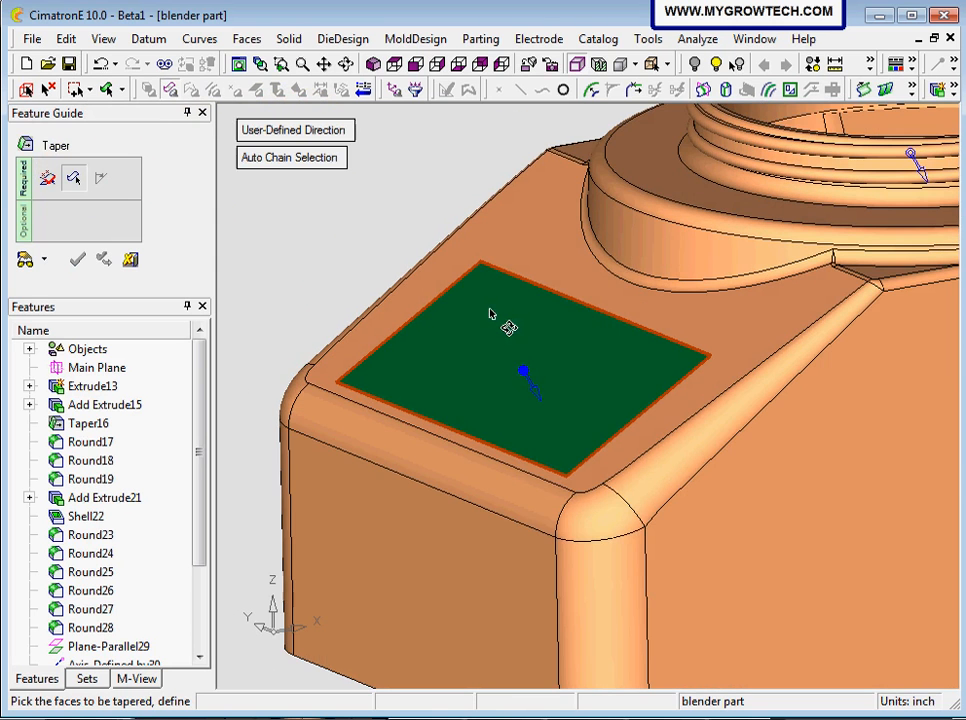
right_click(521, 369)
click(594, 575)
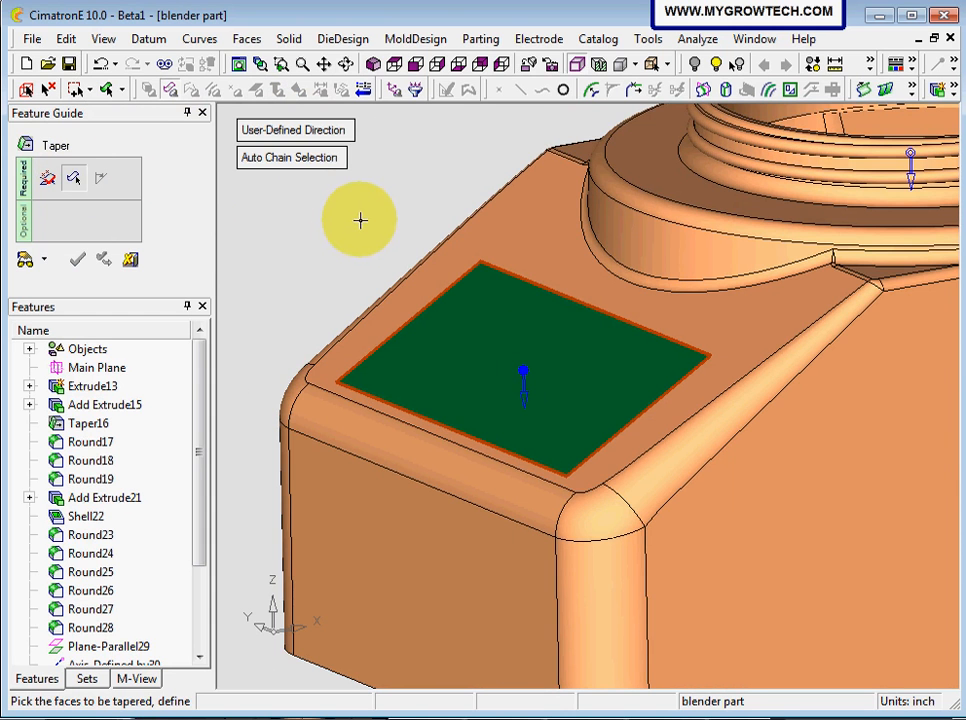
mouse_move(378, 222)
ctrl+mouse_down()
mouse_move(366, 232)
mouse_move(386, 238)
ctrl+mouse_up()
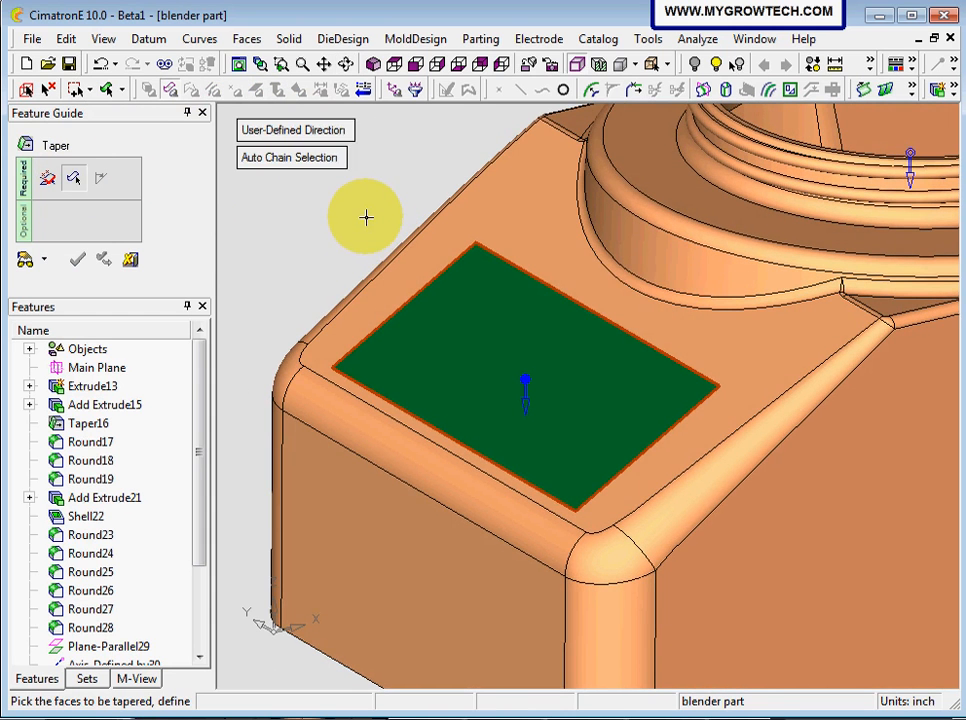
middle_click(366, 217)
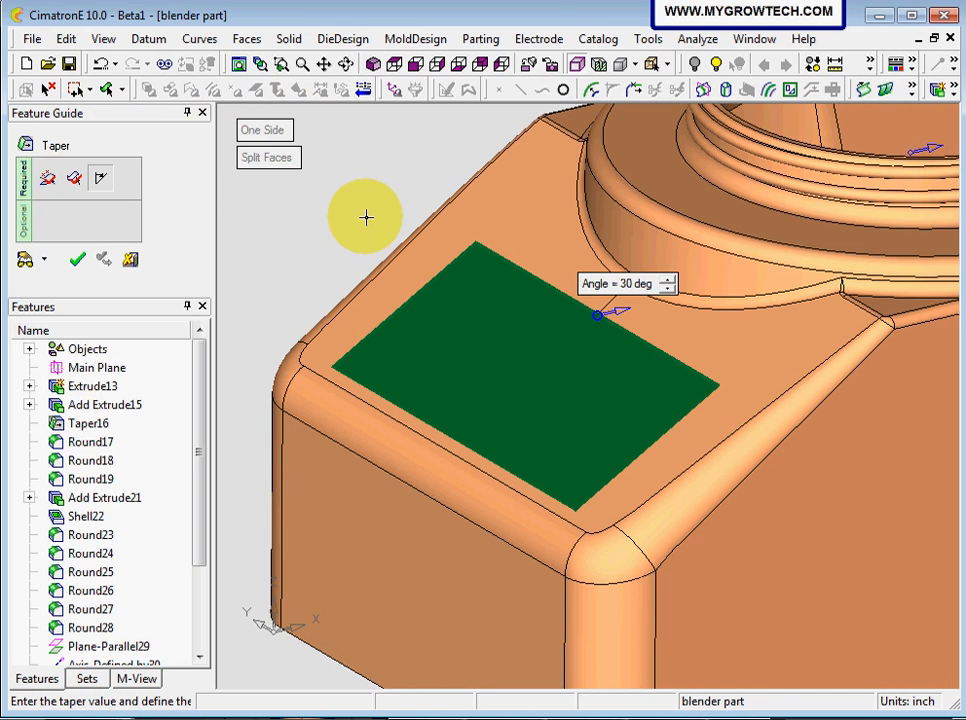
click(79, 263)
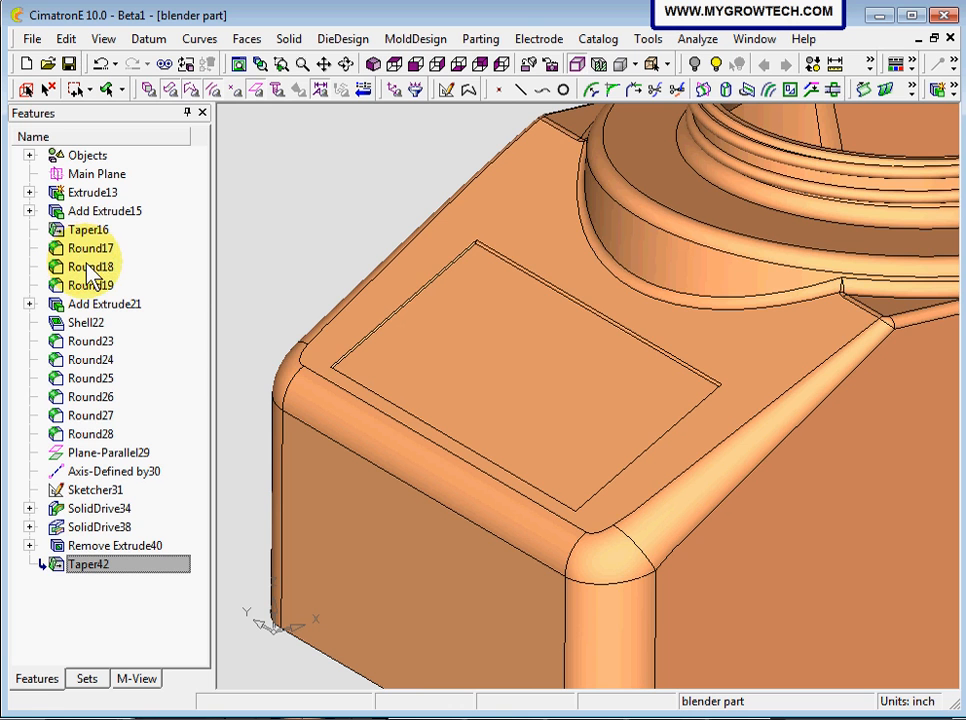
- Run a direction analysis on the entire blender part with the edited taper
ctrl+right_drag(286, 250, 295, 321)
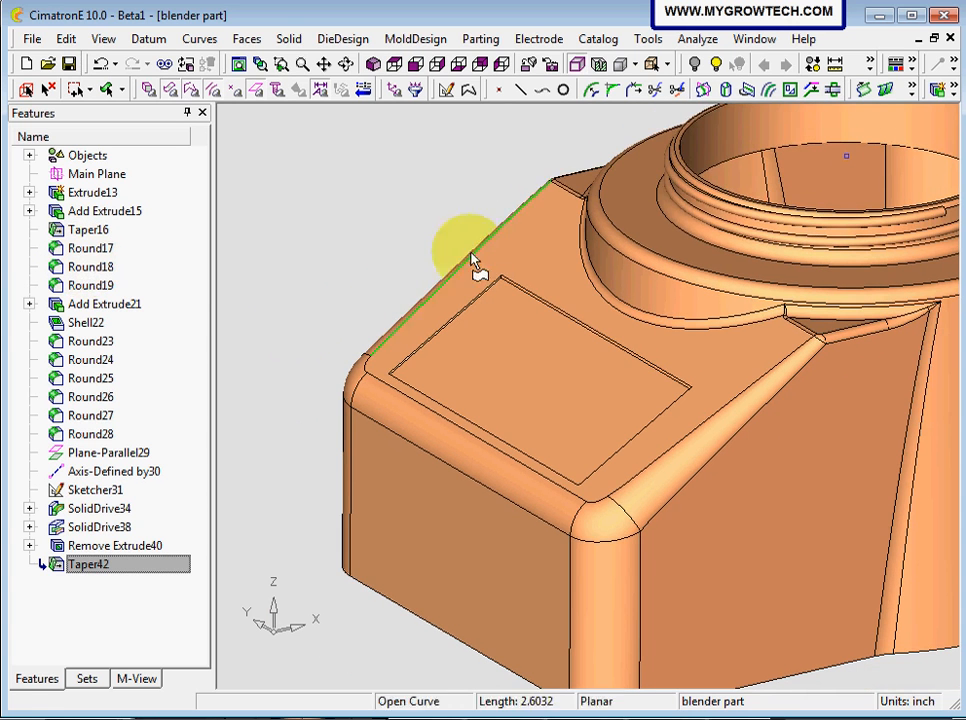
click(700, 40)
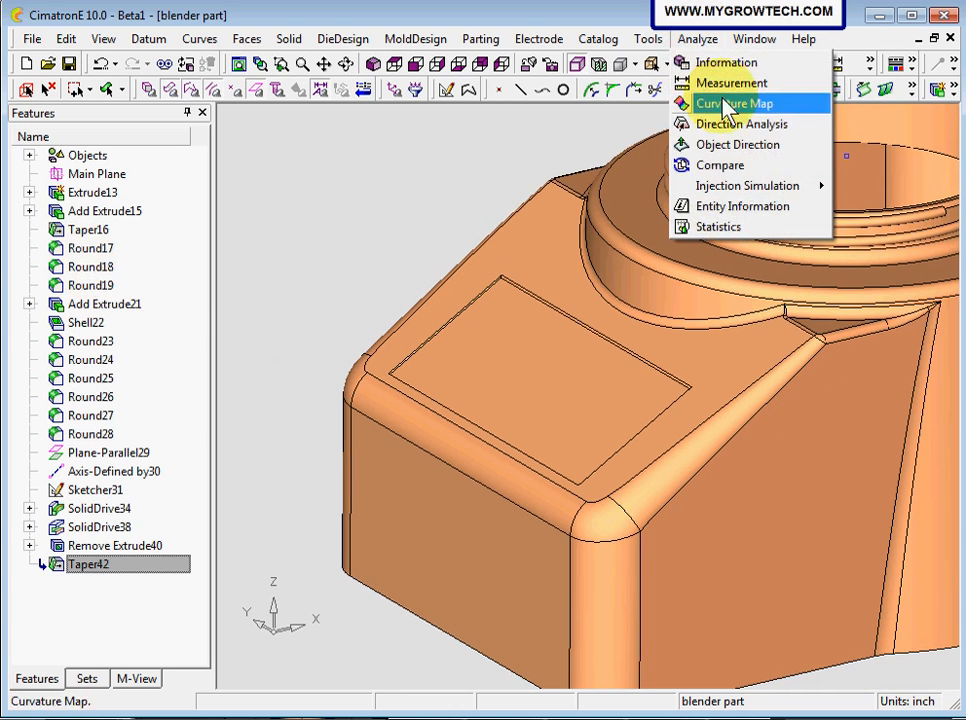
click(737, 125)
drag(260, 178, 786, 541)
middle_click(786, 541)
- Check the draft angles of the tapered recess walls at the upper corner and along the adjoining sides
ctrl+right_drag(655, 625, 496, 360)
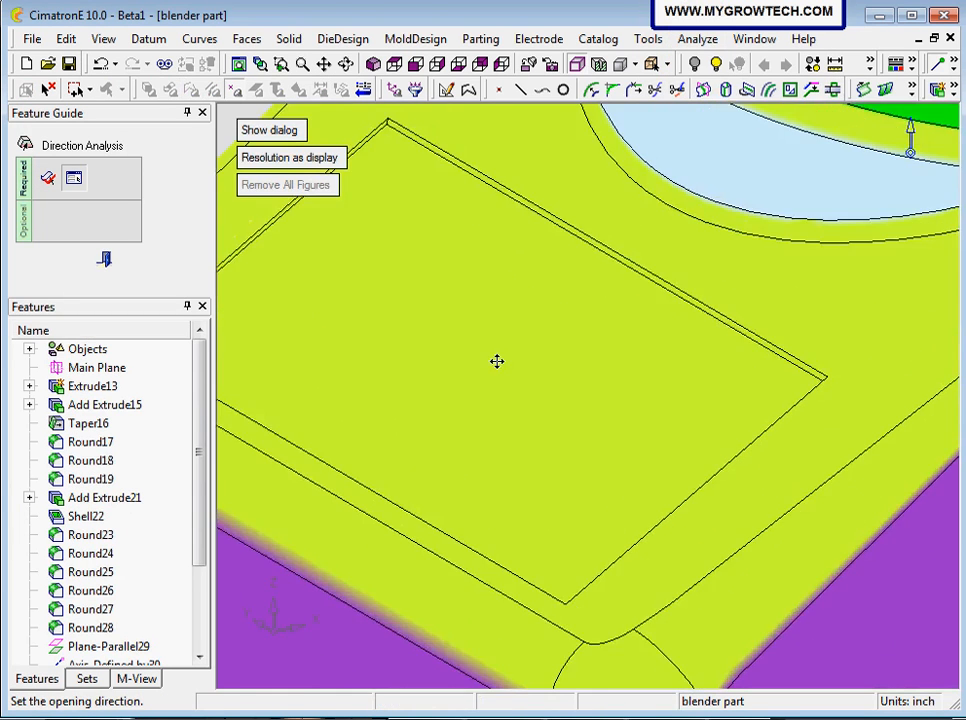
ctrl+middle_drag(496, 360, 607, 554)
ctrl+right_drag(607, 554, 619, 213)
ctrl+middle_drag(619, 213, 569, 477)
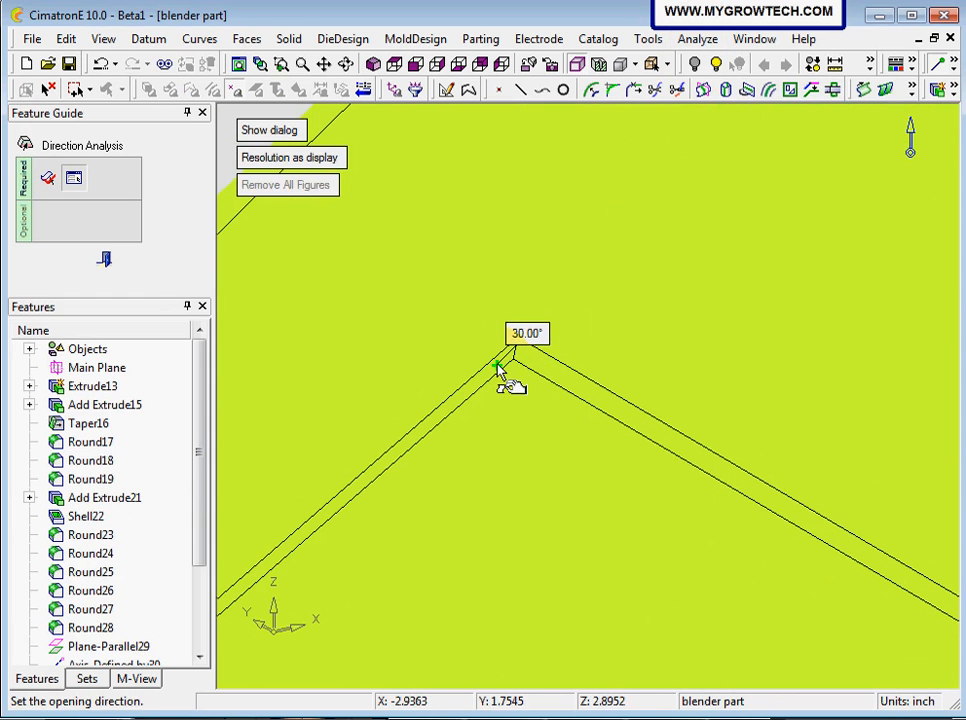
scroll(595, 362, down, 2)
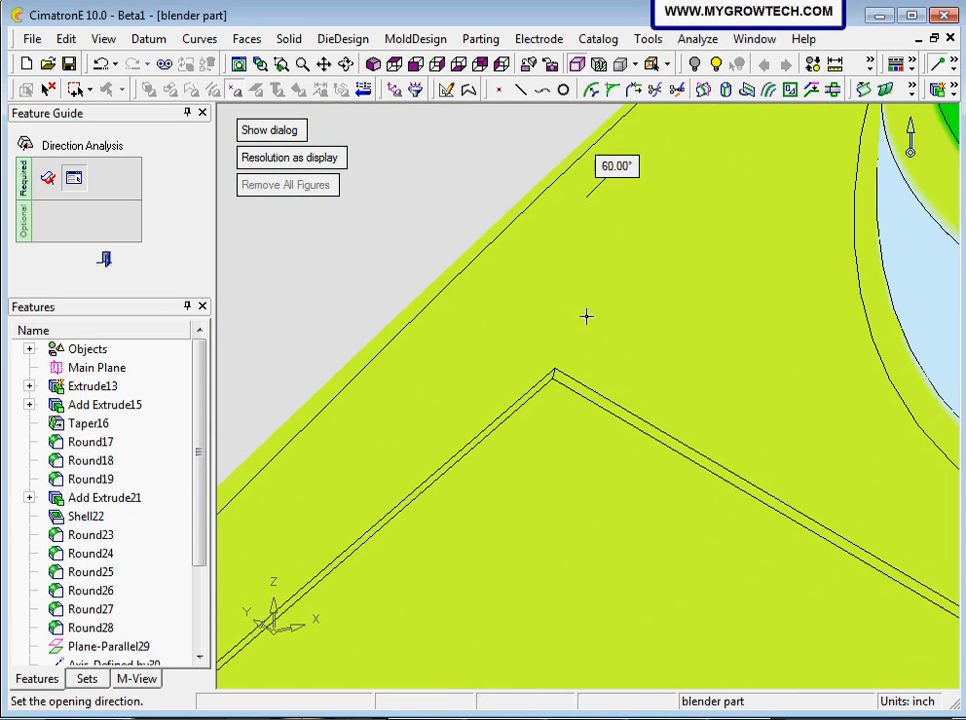
ctrl+middle_drag(528, 508, 625, 341)
ctrl+right_drag(625, 341, 688, 500)
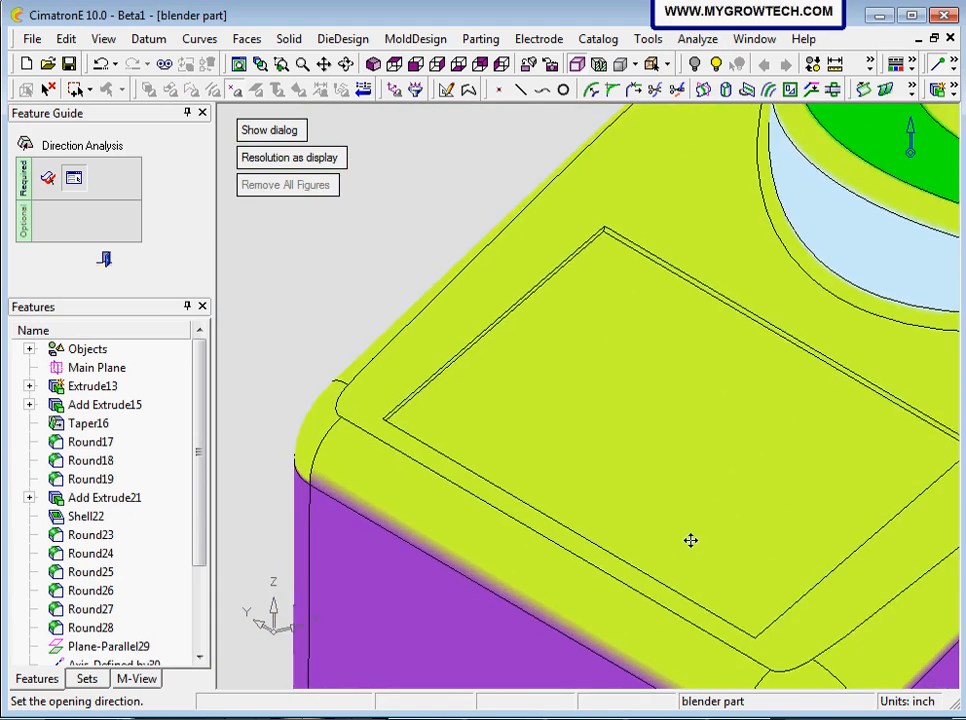
- Check the draft angle of the lower recess wall near its outer corner, closing the direction analysis when done
ctrl+middle_drag(690, 539, 610, 400)
ctrl+drag(610, 400, 873, 414)
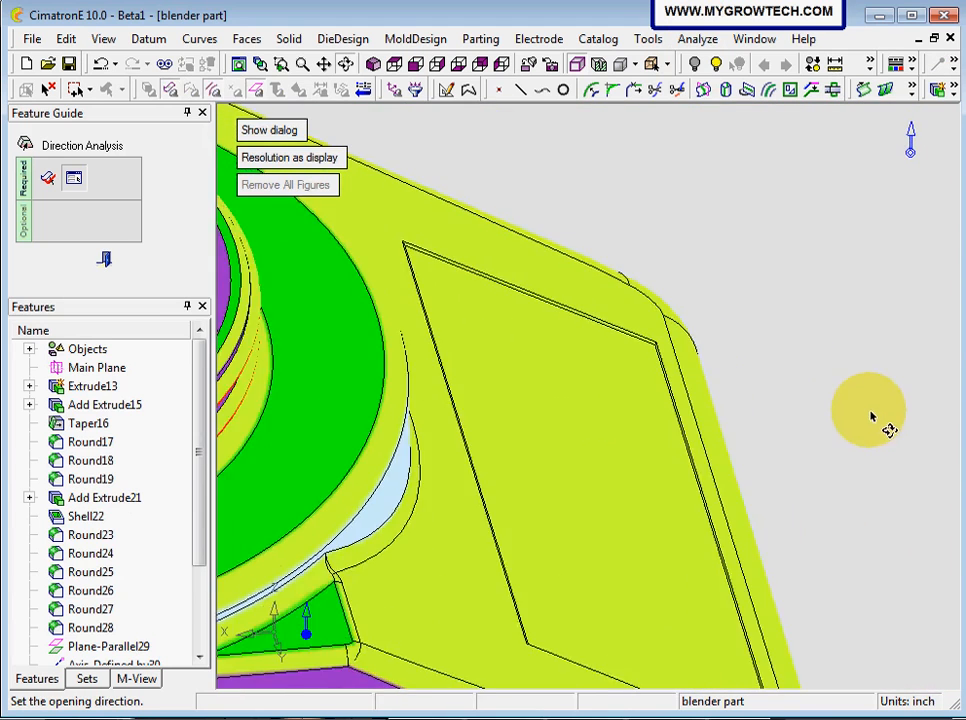
ctrl+right_drag(873, 414, 799, 323)
ctrl+middle_drag(799, 323, 309, 502)
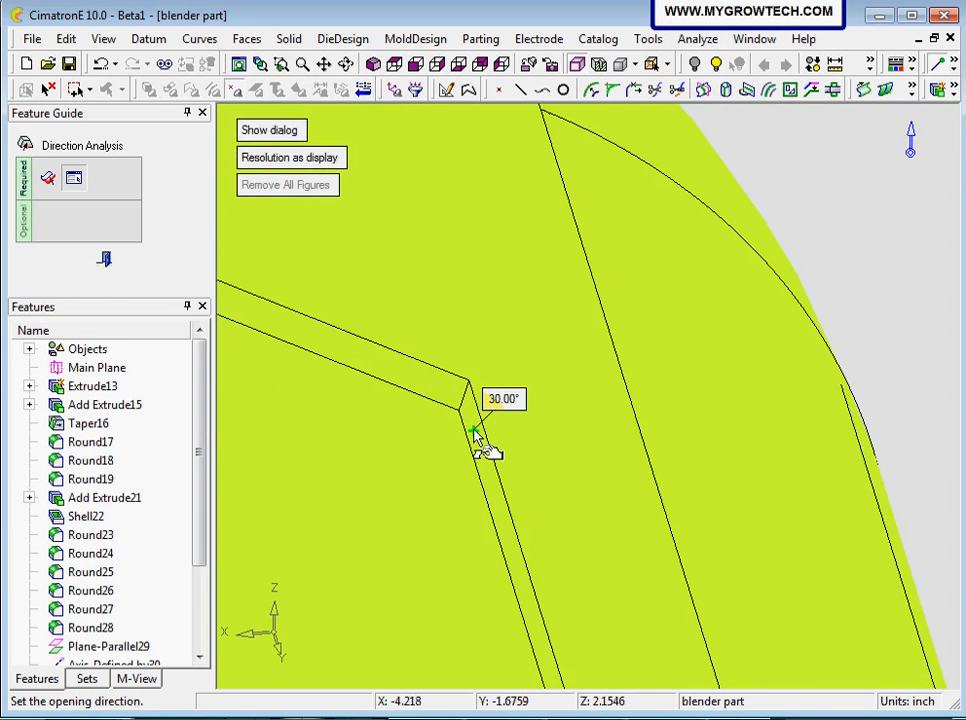
click(105, 260)
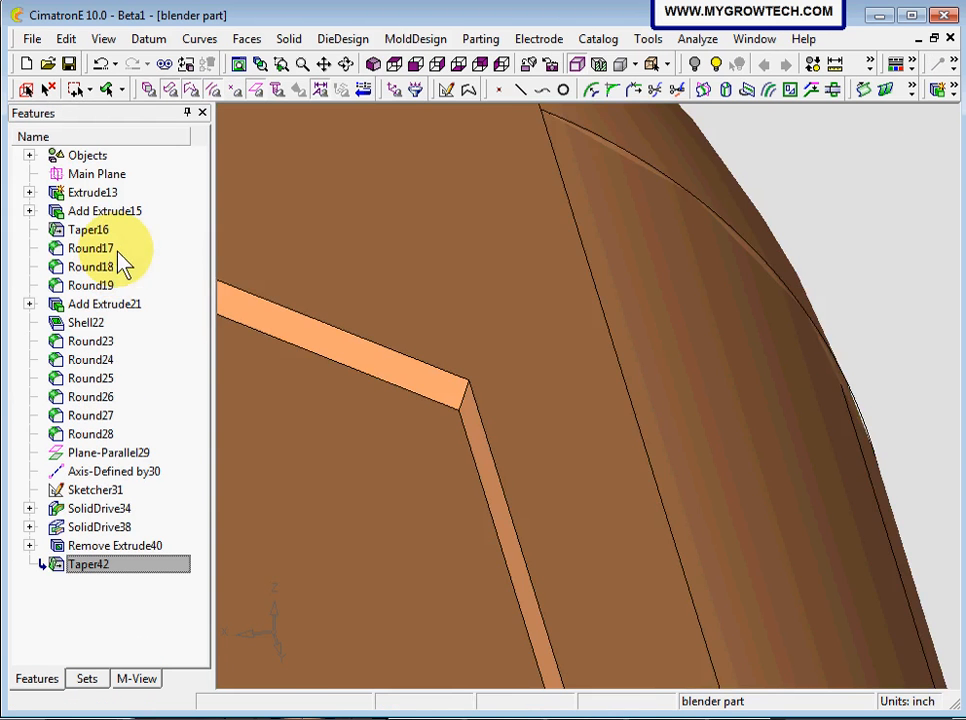
ctrl+drag(709, 313, 589, 412)
scroll(528, 398, up, 2)
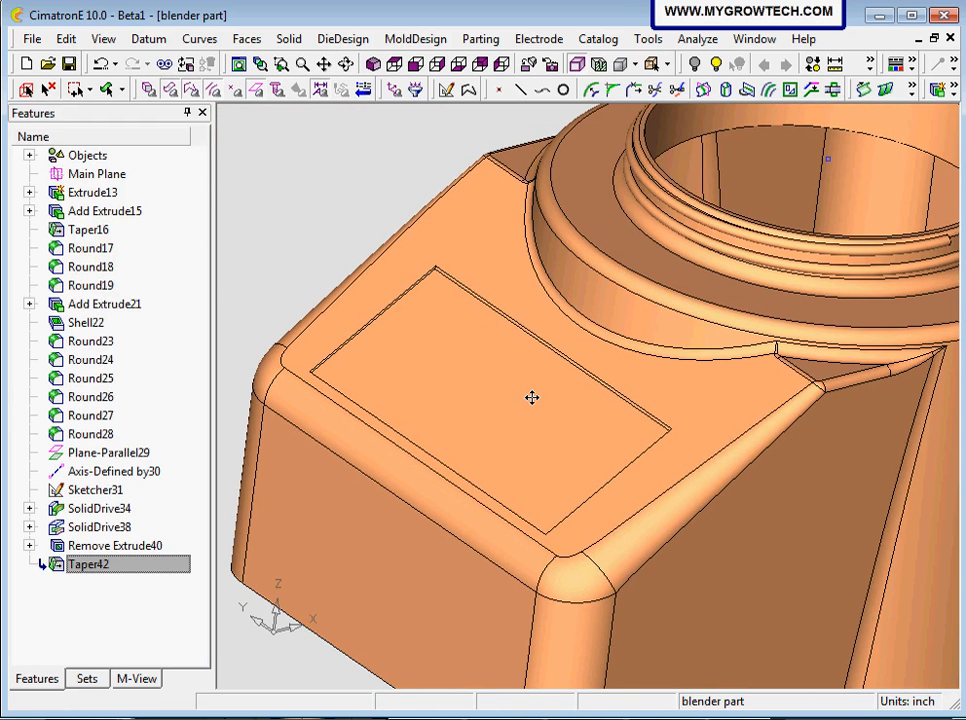
ctrl+drag(529, 398, 502, 375)
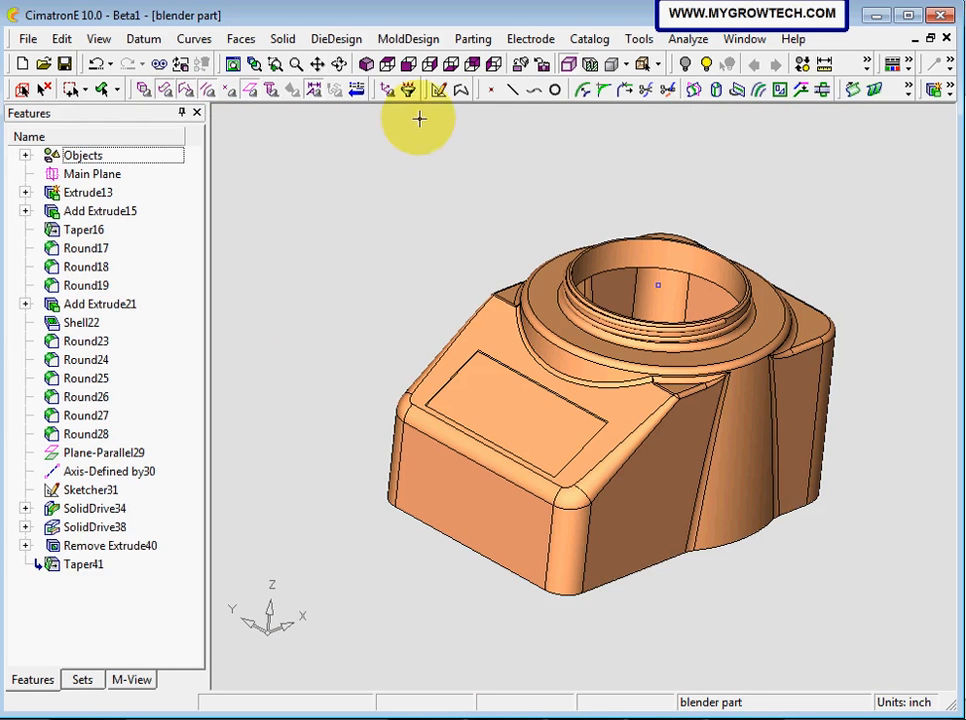
- Start a new sketch on the default horizontal plane and view the part from the top
click(440, 90)
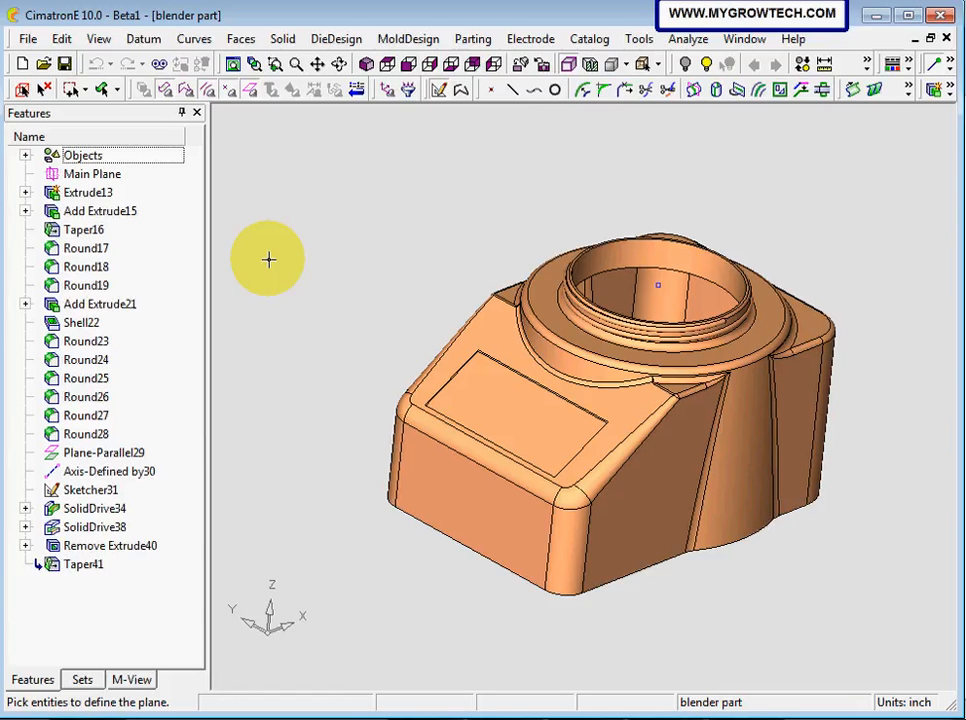
middle_click(368, 242)
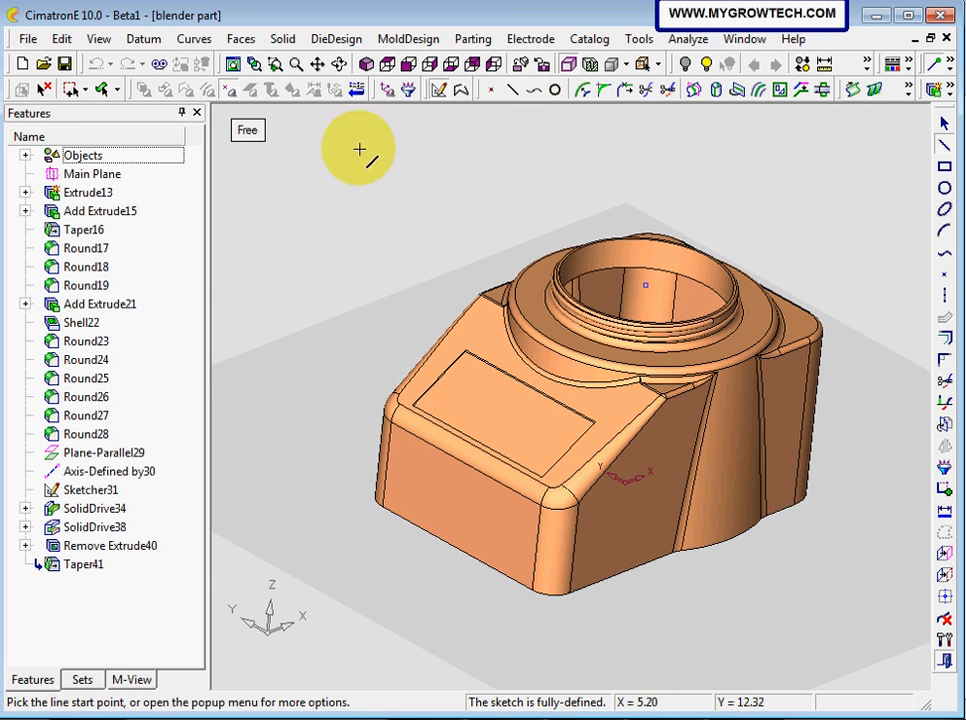
click(391, 64)
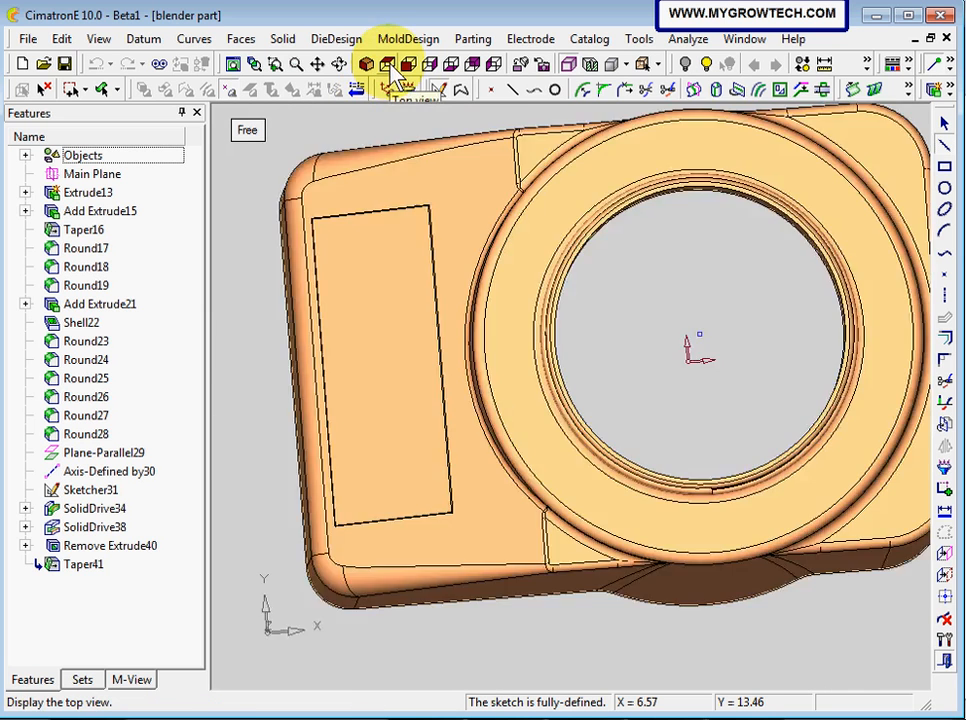
middle_drag(384, 373, 556, 321)
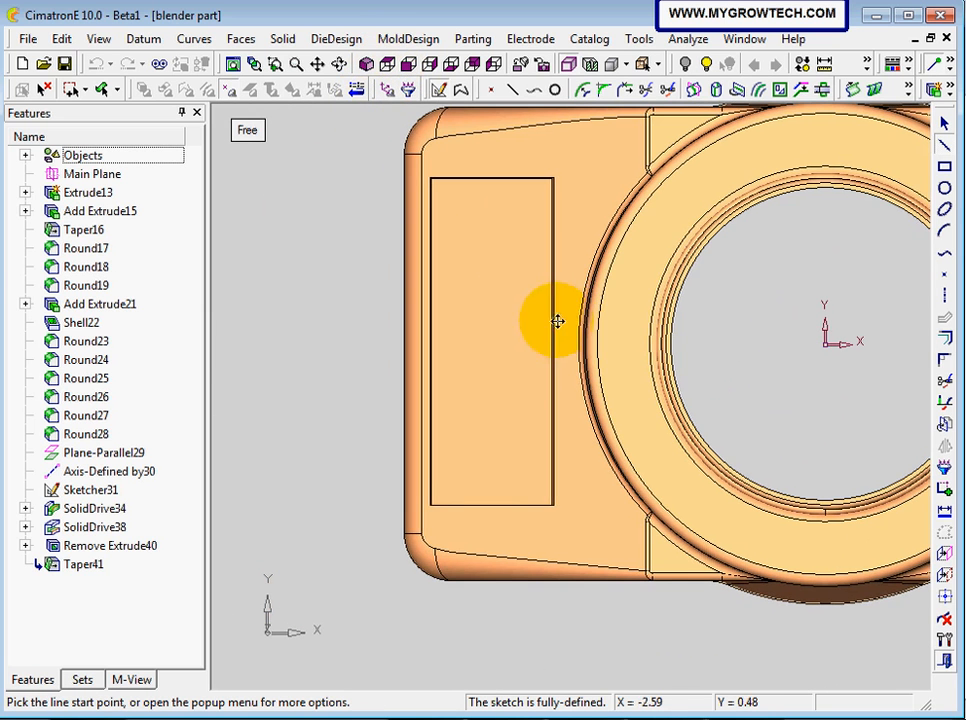
- Sketch a rectangle about 0.58 by 0.29 inch inside the recess outline, near its lower end
click(944, 167)
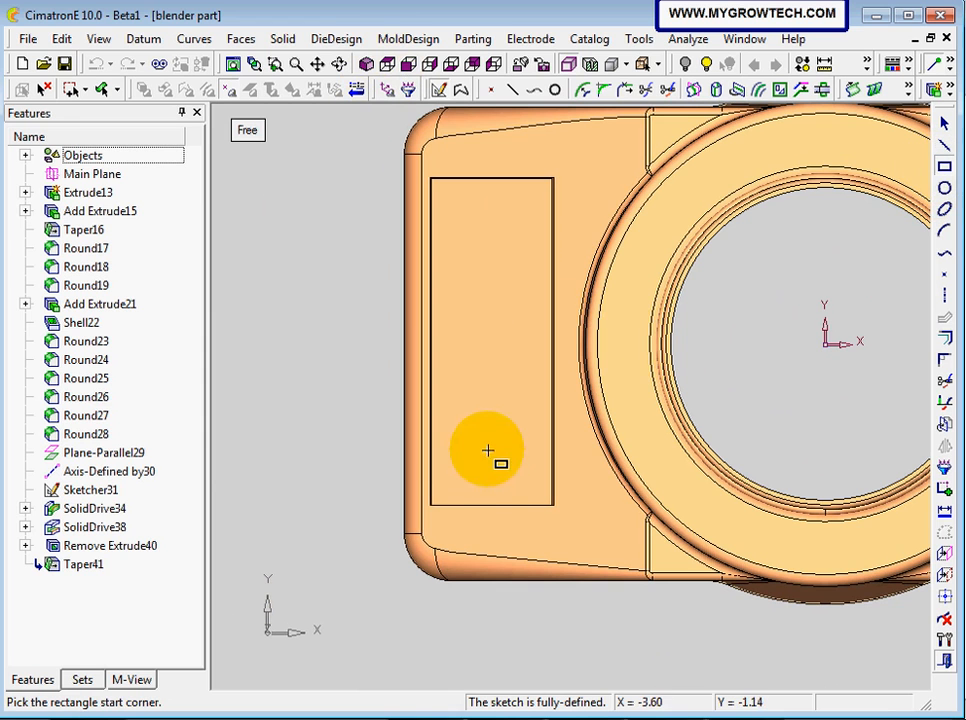
click(454, 462)
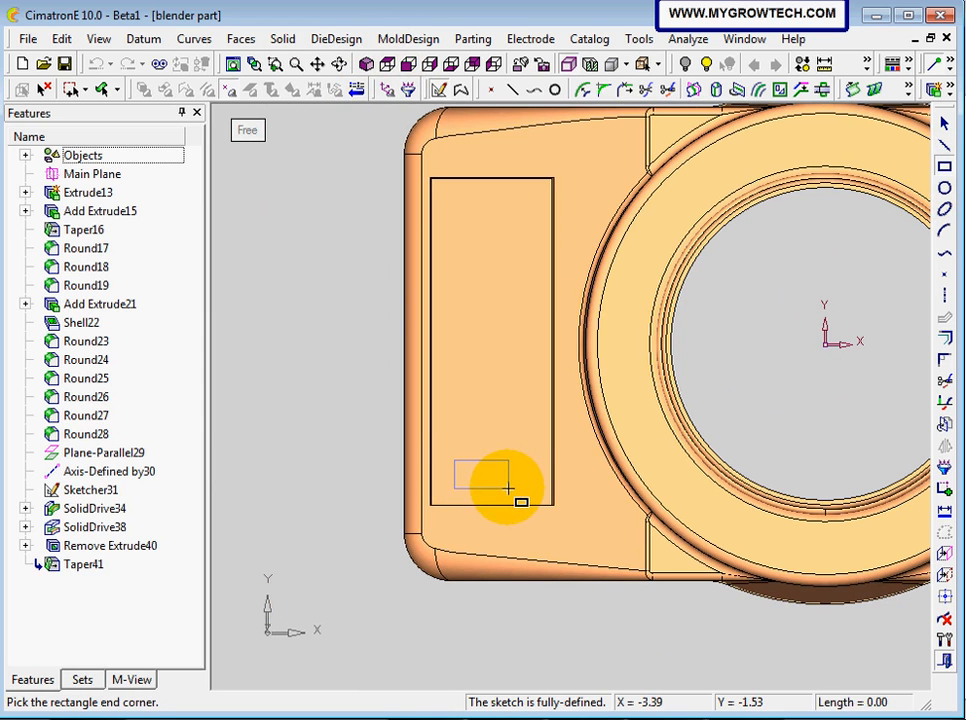
click(509, 489)
middle_drag(522, 362, 411, 343)
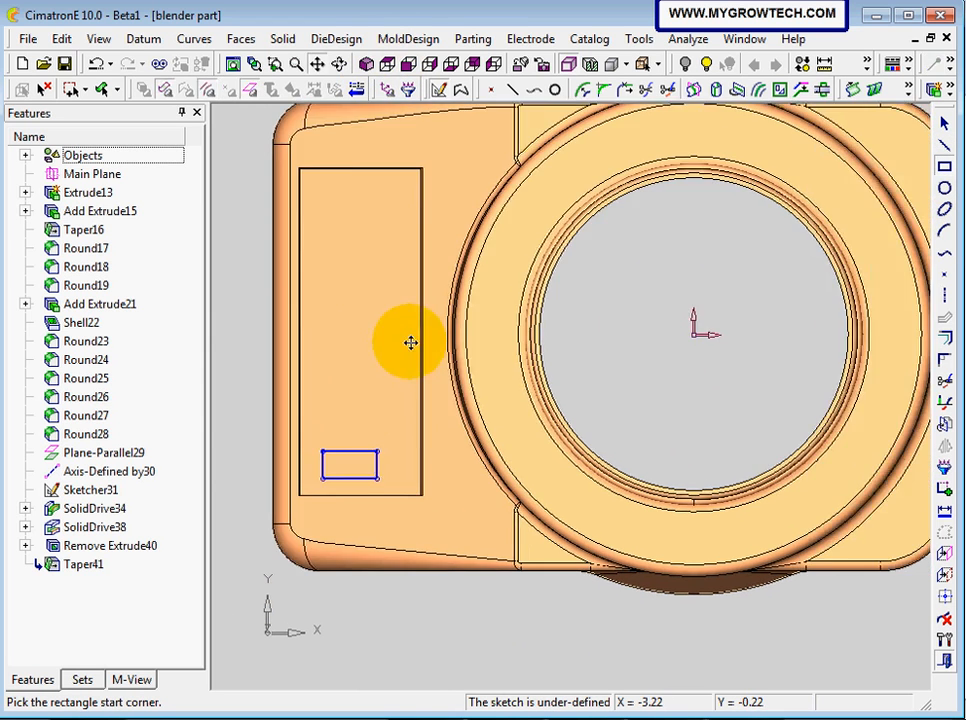
scroll(411, 343, down, 2)
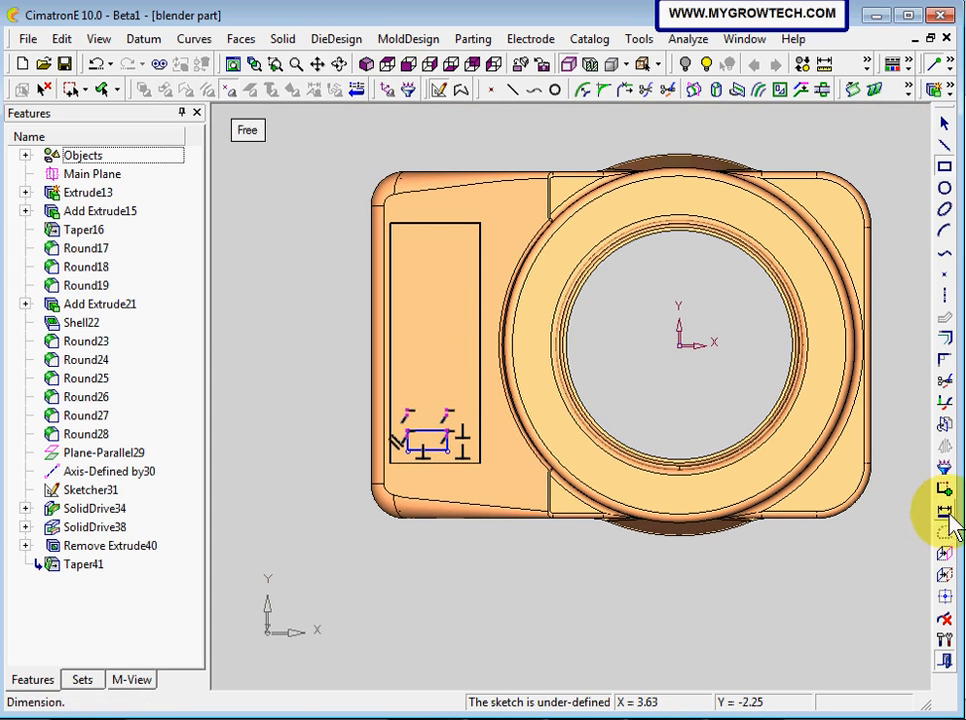
- Dimension the small rectangle's horizontal edge and set its length to 0.5 inch
click(945, 512)
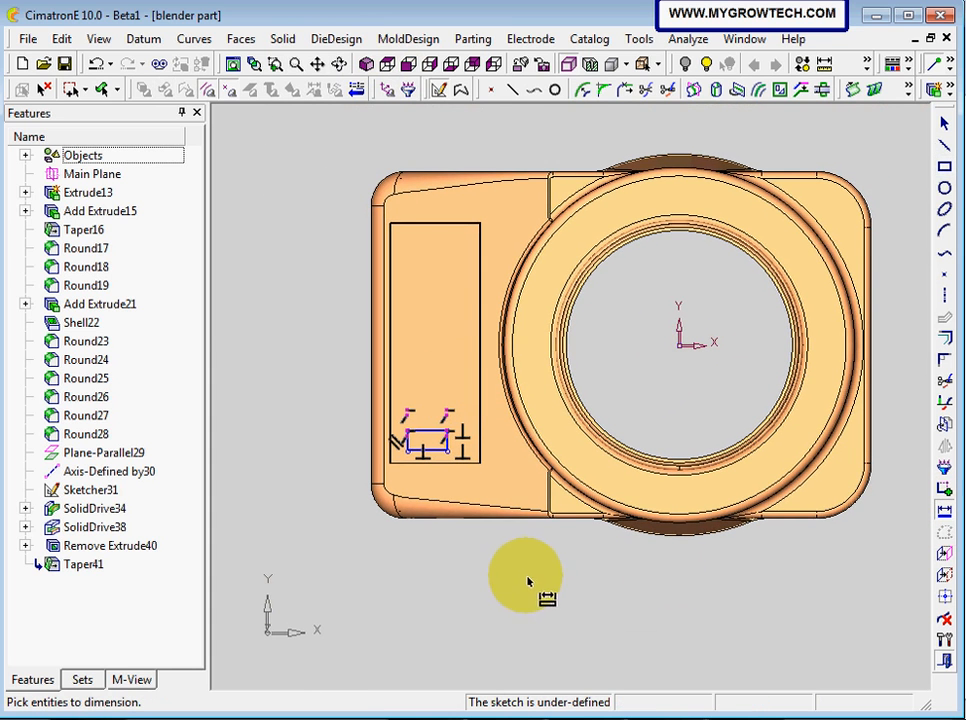
click(433, 453)
click(427, 523)
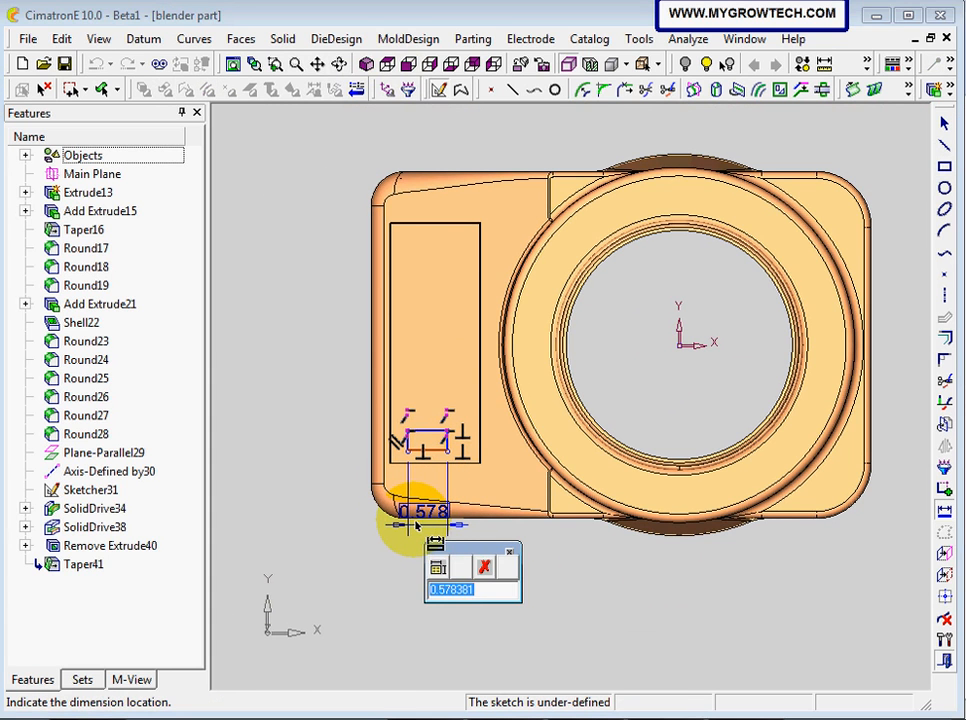
key(BackSpace)
text(.5)
key(Return)
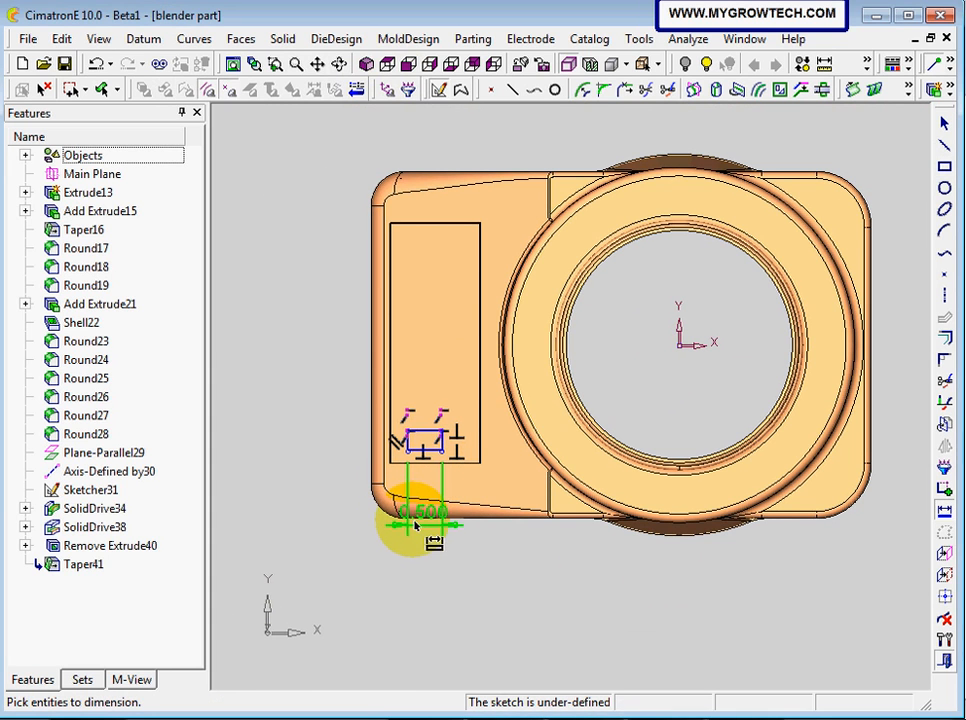
- Dimension the small rectangle's height between its horizontal edges and set it to 0.25 inch
click(423, 443)
click(330, 452)
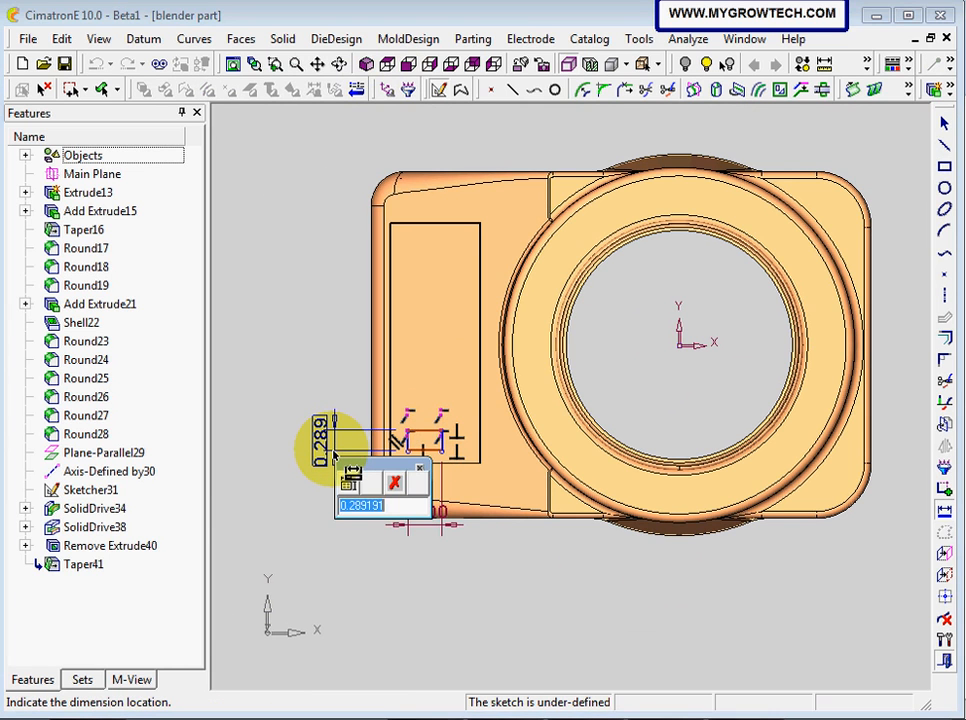
key(BackSpace)
text(.25)
key(Return)
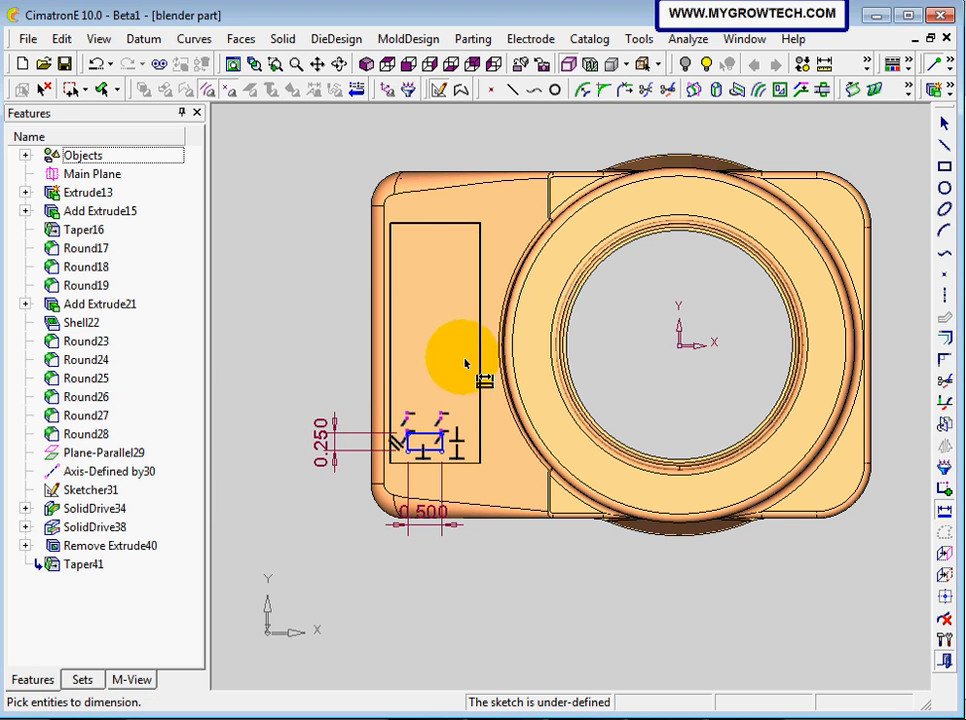
- Dimension the vertical distance from the small rectangle's upper edge to the origin and set it to 1.325 inch
click(425, 436)
click(672, 350)
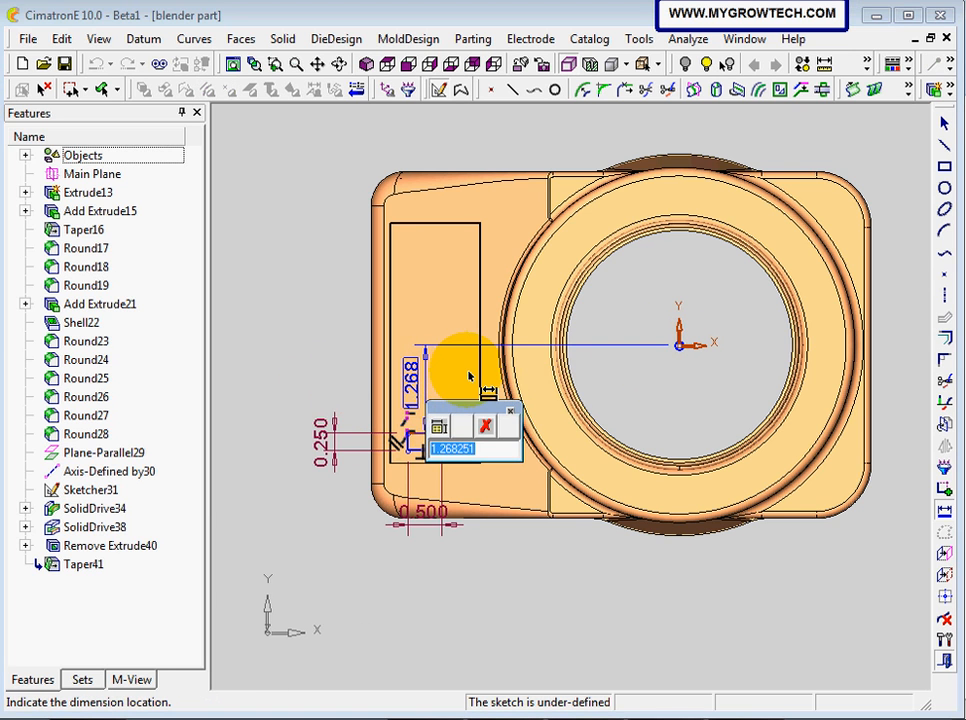
text(1.325)
key(Return)
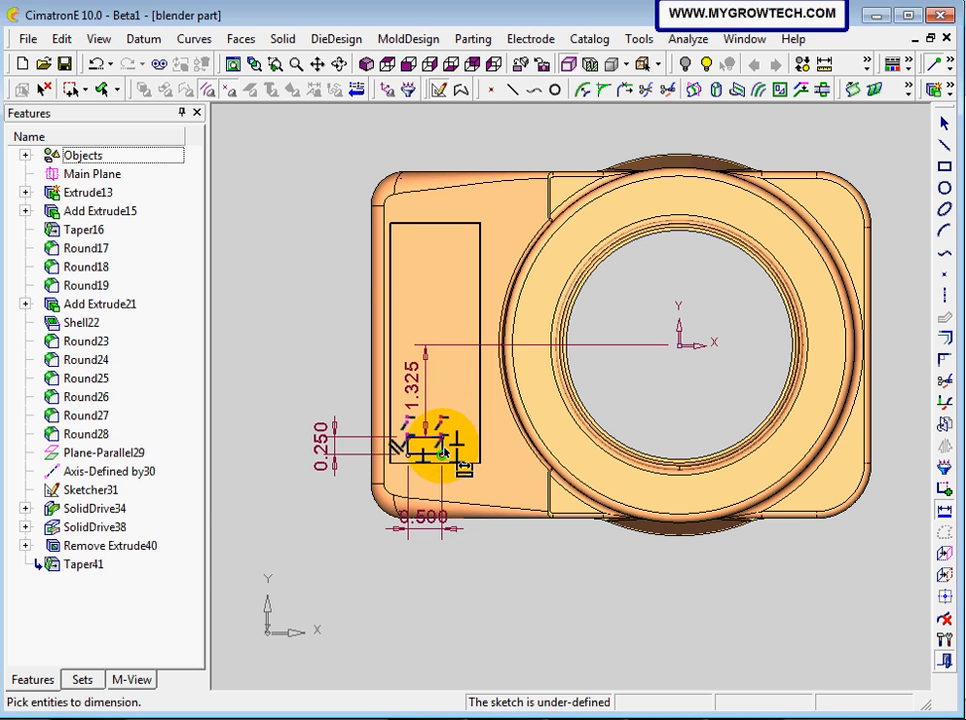
- Dimension the horizontal distance from the small rectangle's right edge to the origin, set it to 3.5 inch, and finish the sketch
click(441, 440)
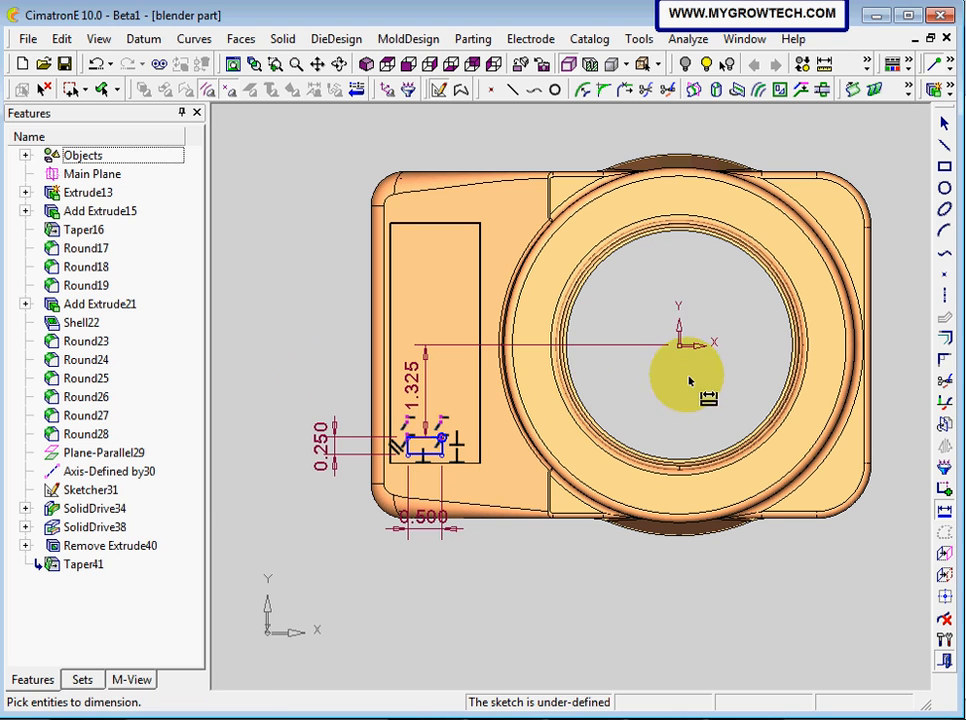
click(680, 346)
click(532, 553)
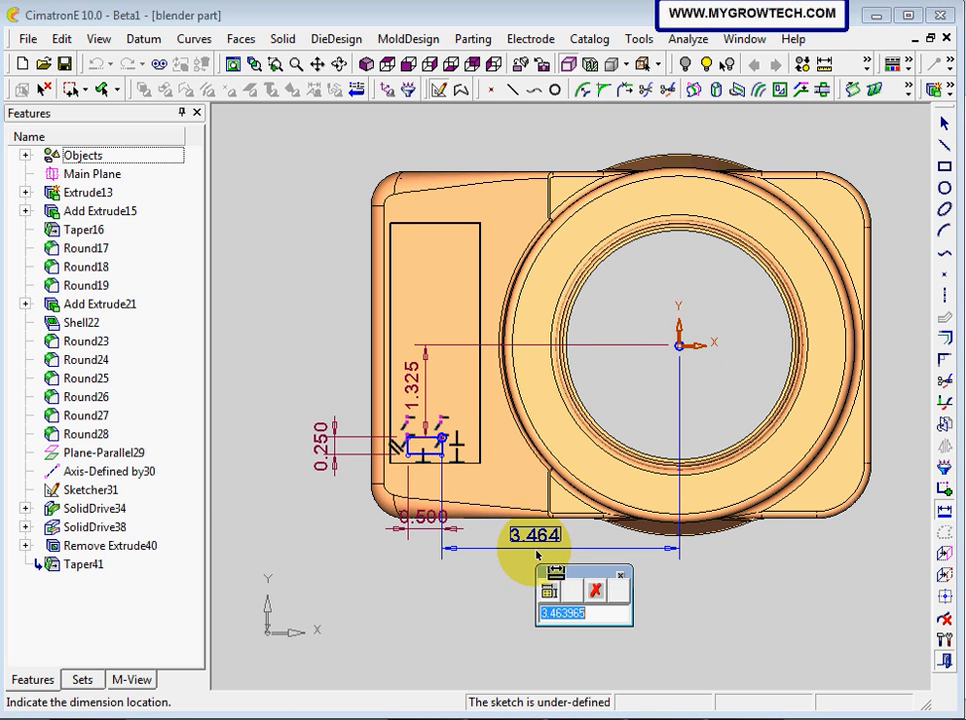
text(3.5)
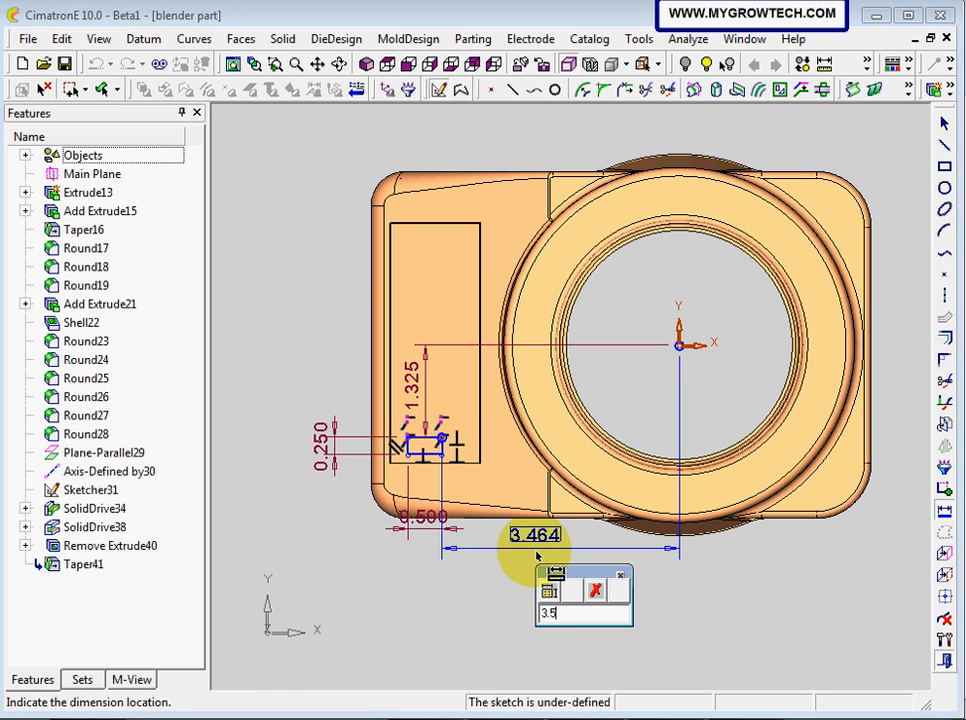
key(Return)
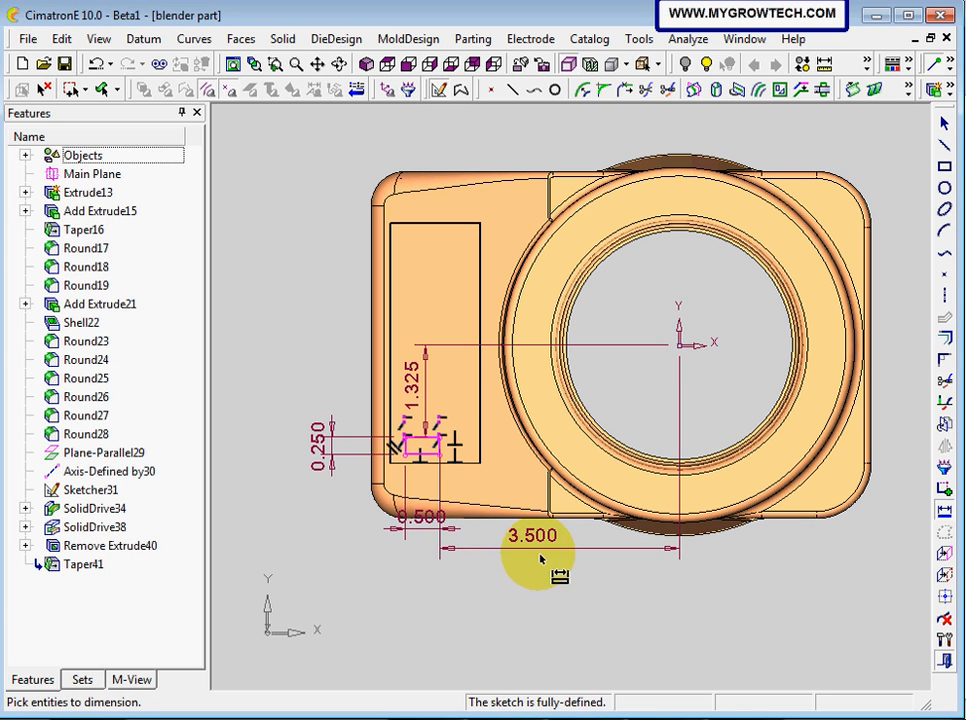
right_click(640, 308)
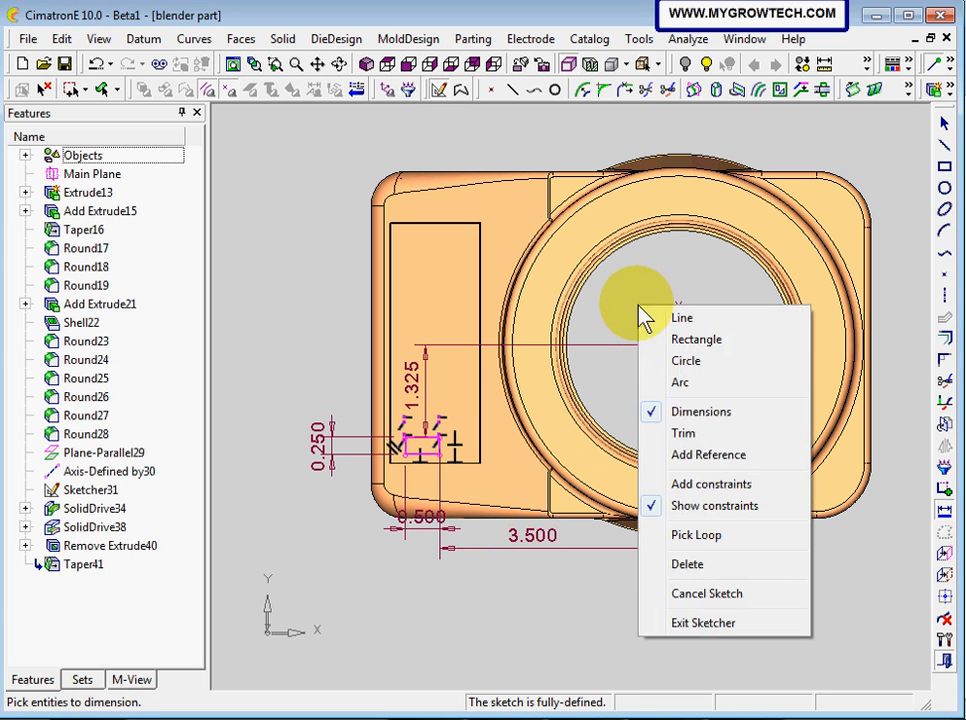
click(712, 623)
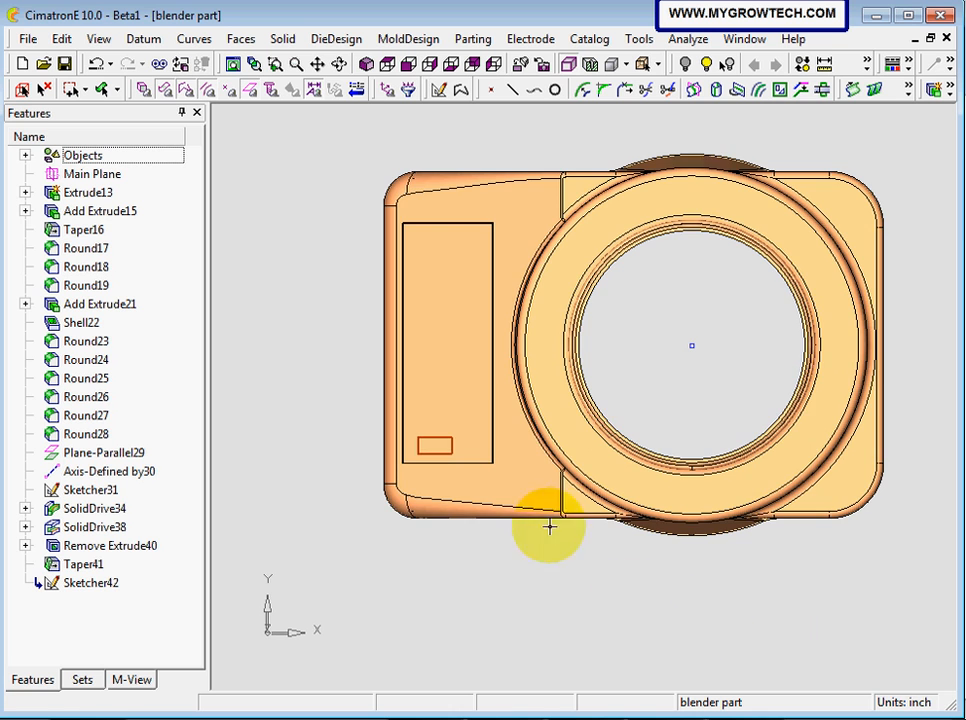
- Start a Remove Extrude of the small rectangle sketch with its direction along Z
middle_drag(550, 524, 459, 511)
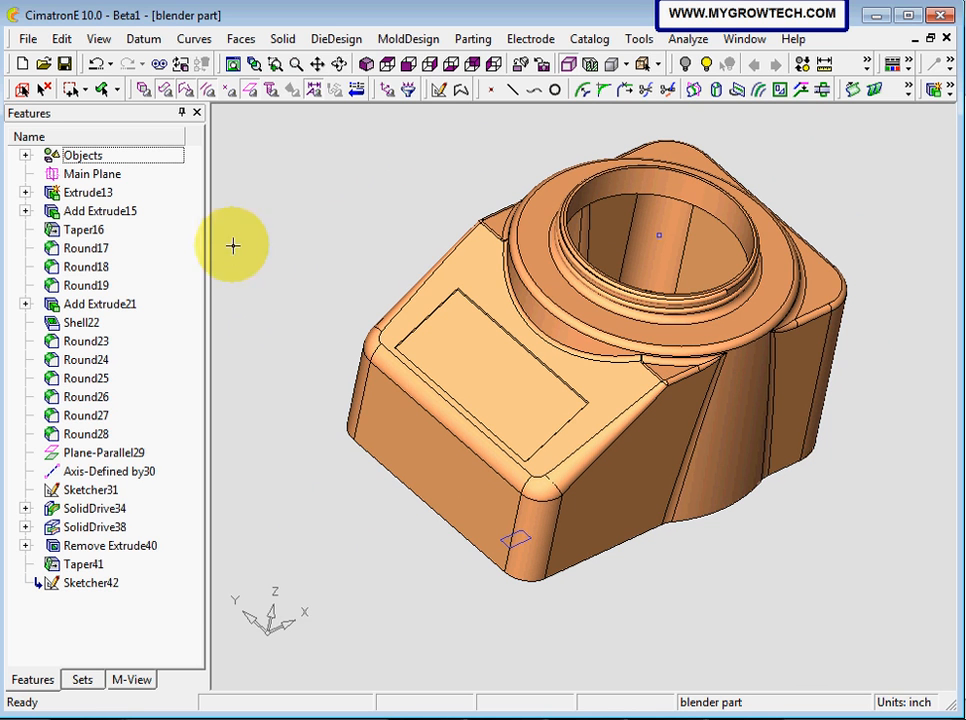
click(283, 40)
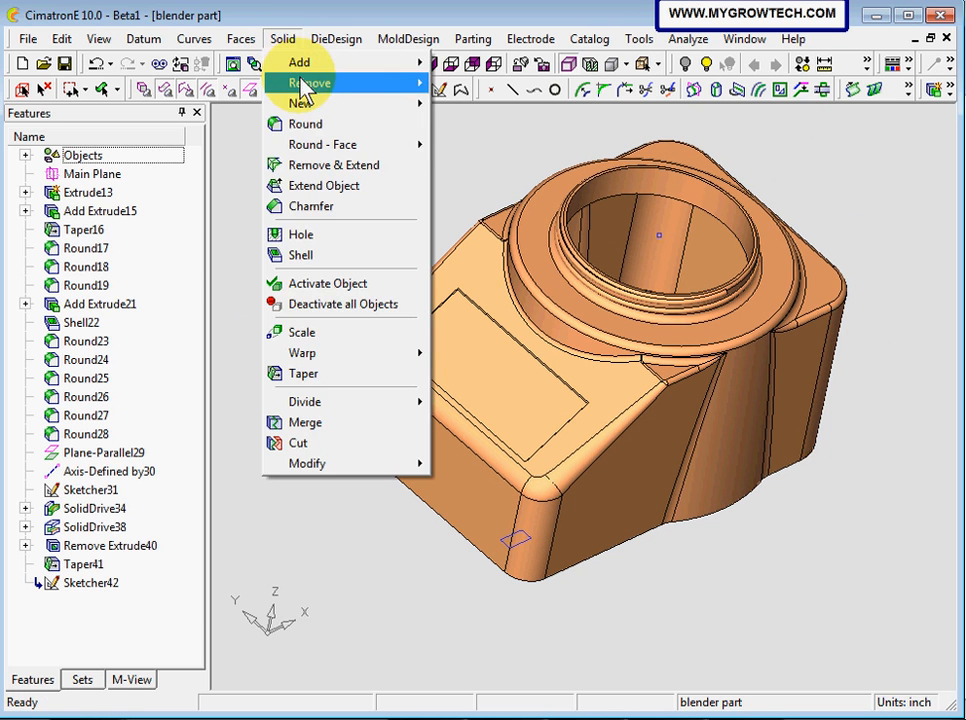
mouse_move(300, 85)
click(462, 90)
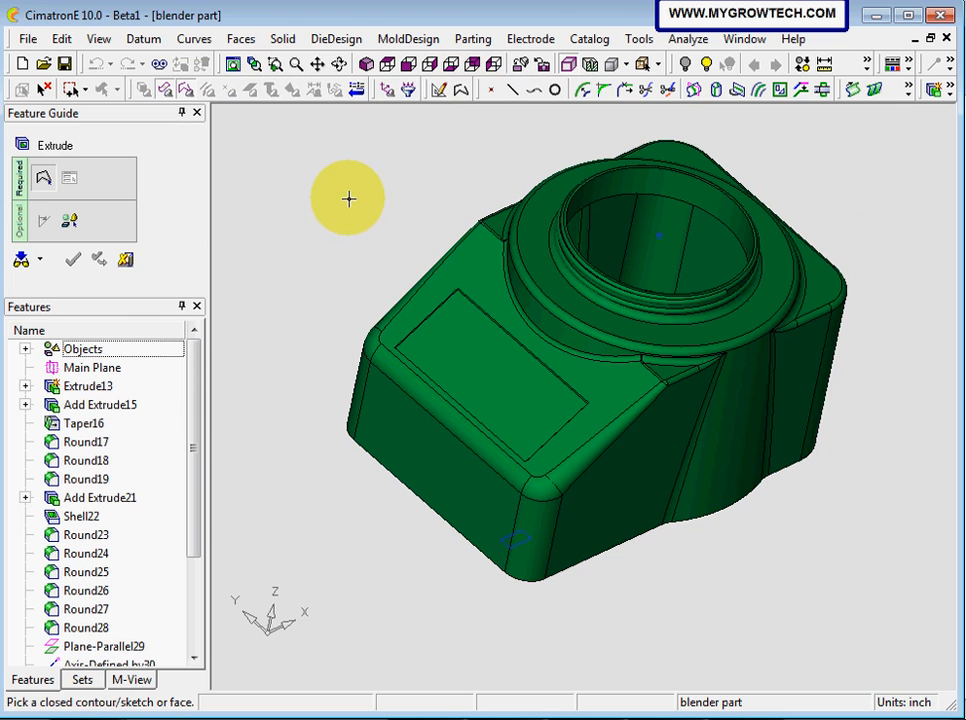
click(505, 548)
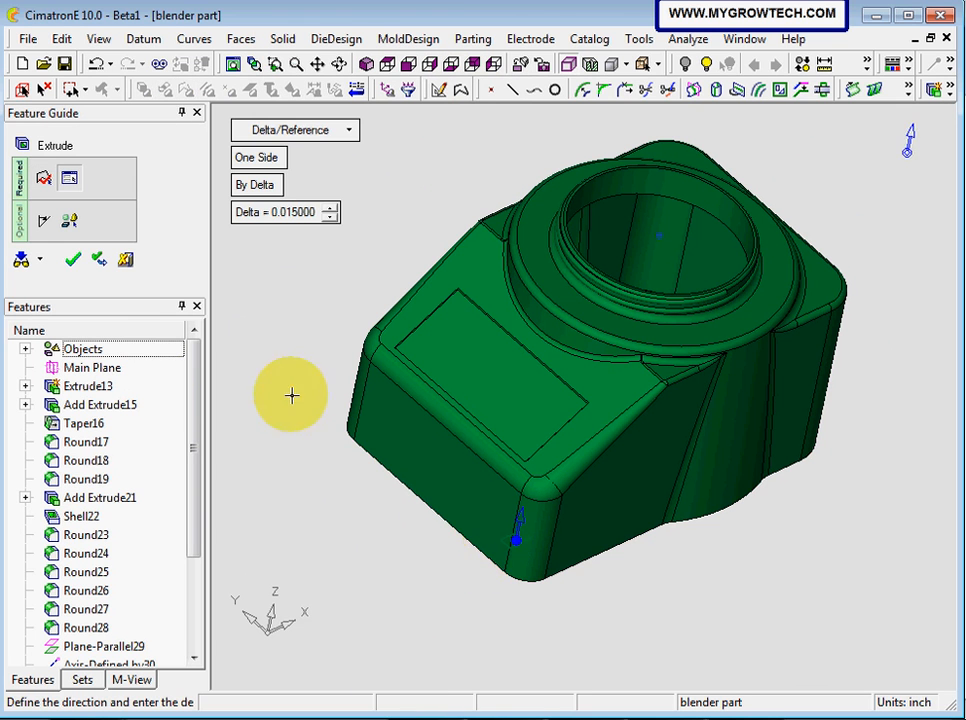
right_click(522, 543)
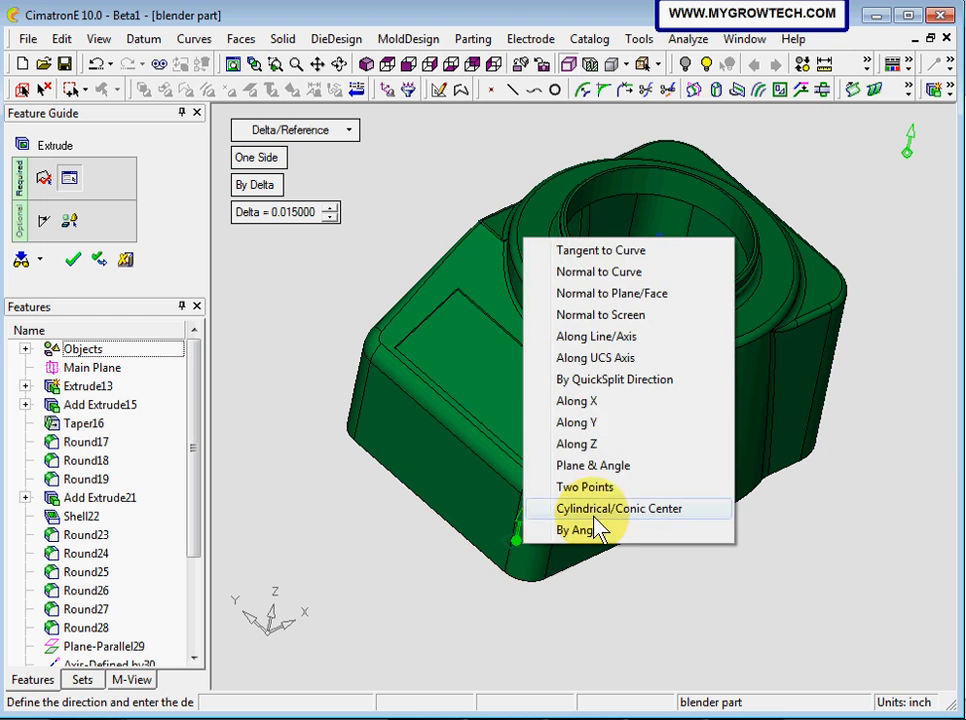
click(592, 446)
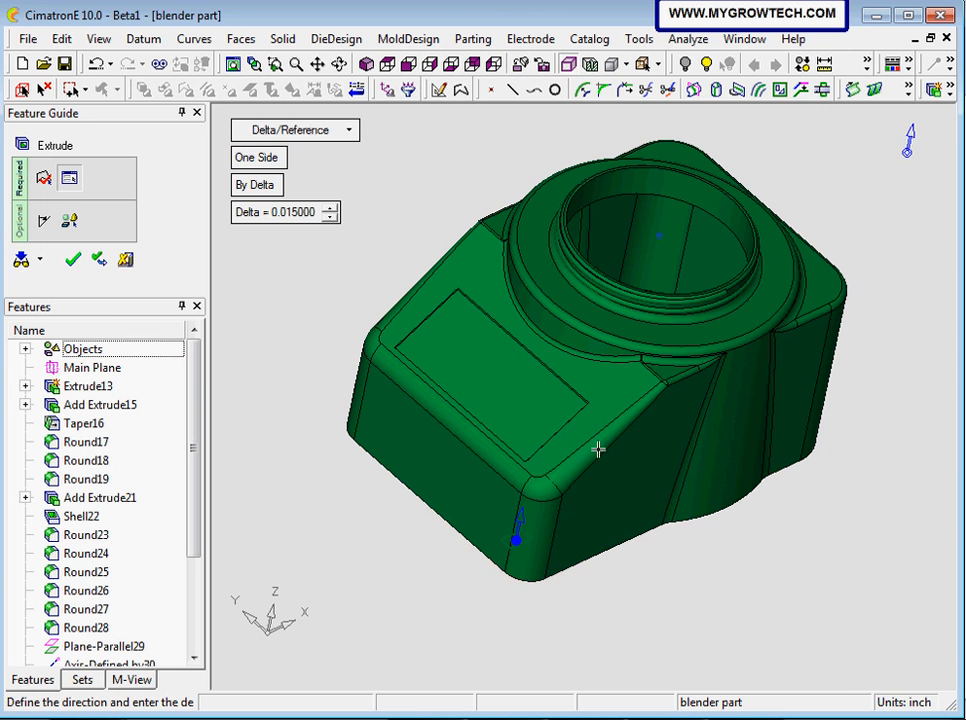
right_click(516, 541)
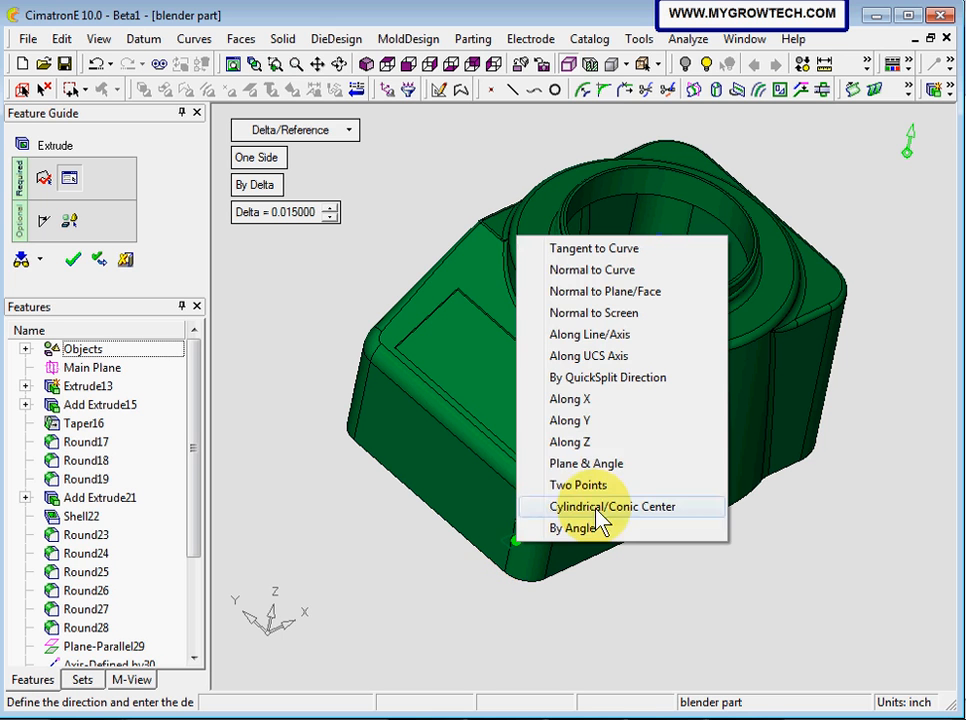
click(612, 444)
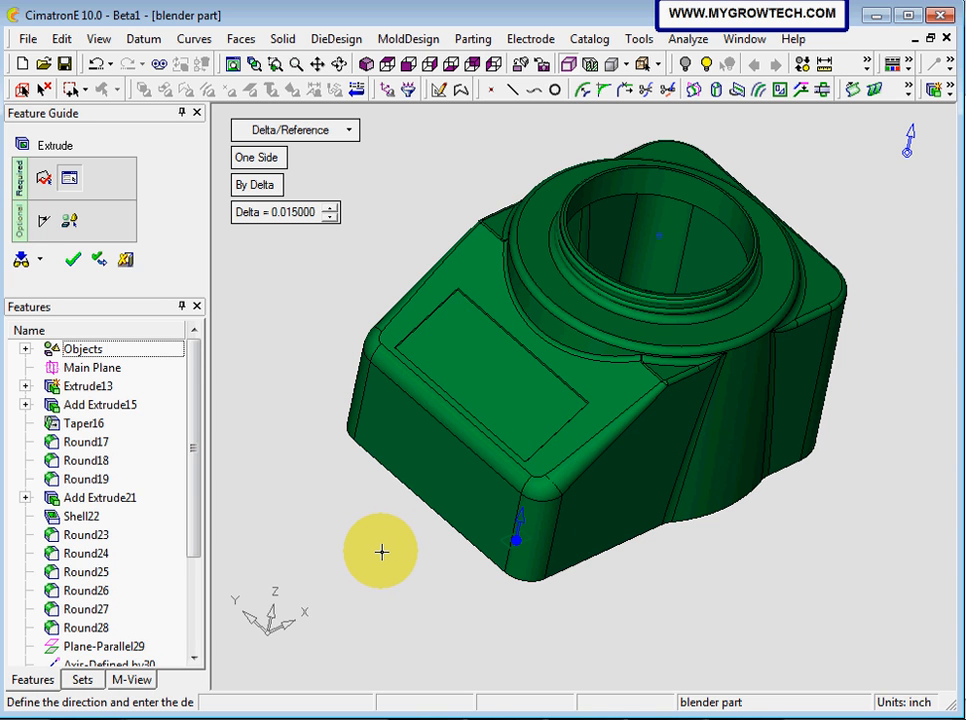
- Set the extrusion extent to Through on one side and cut the small rectangular opening through the recess floor
click(256, 186)
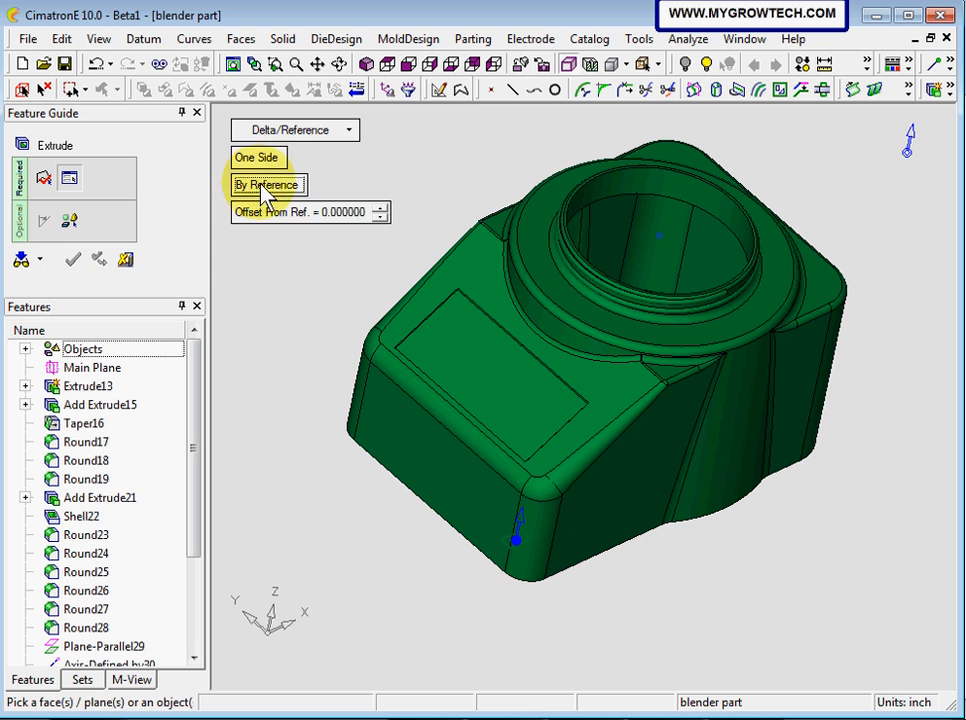
click(268, 188)
click(323, 132)
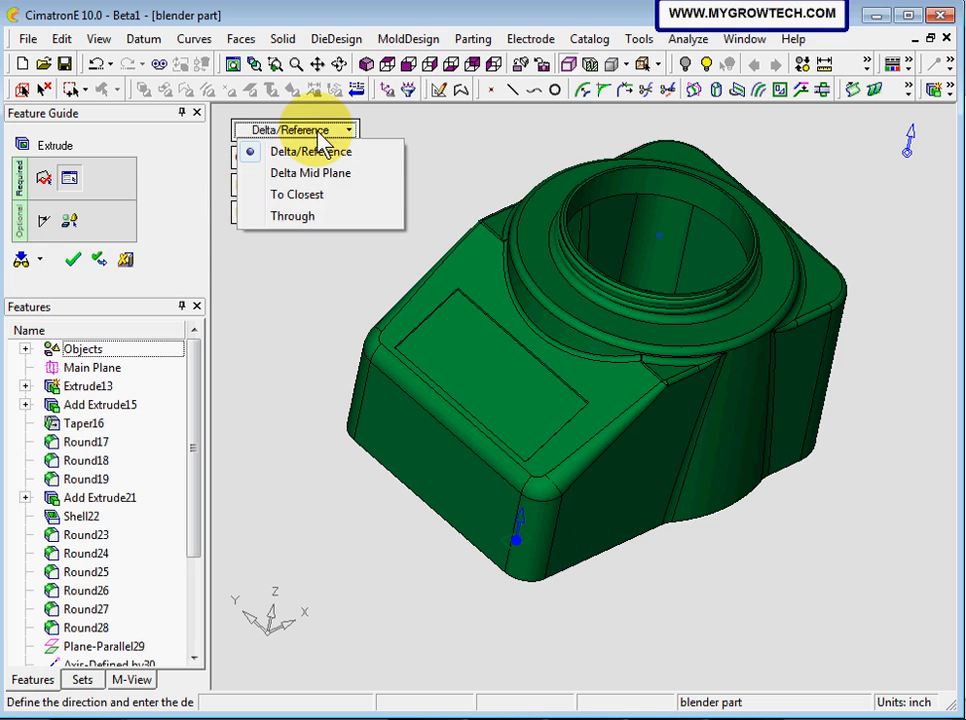
click(300, 218)
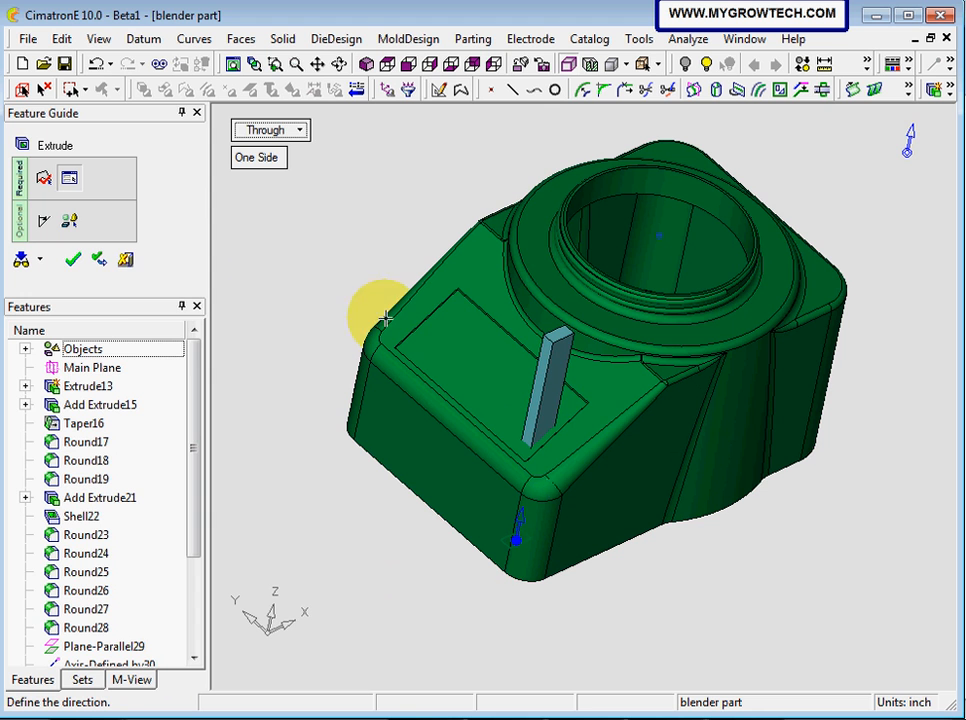
click(73, 260)
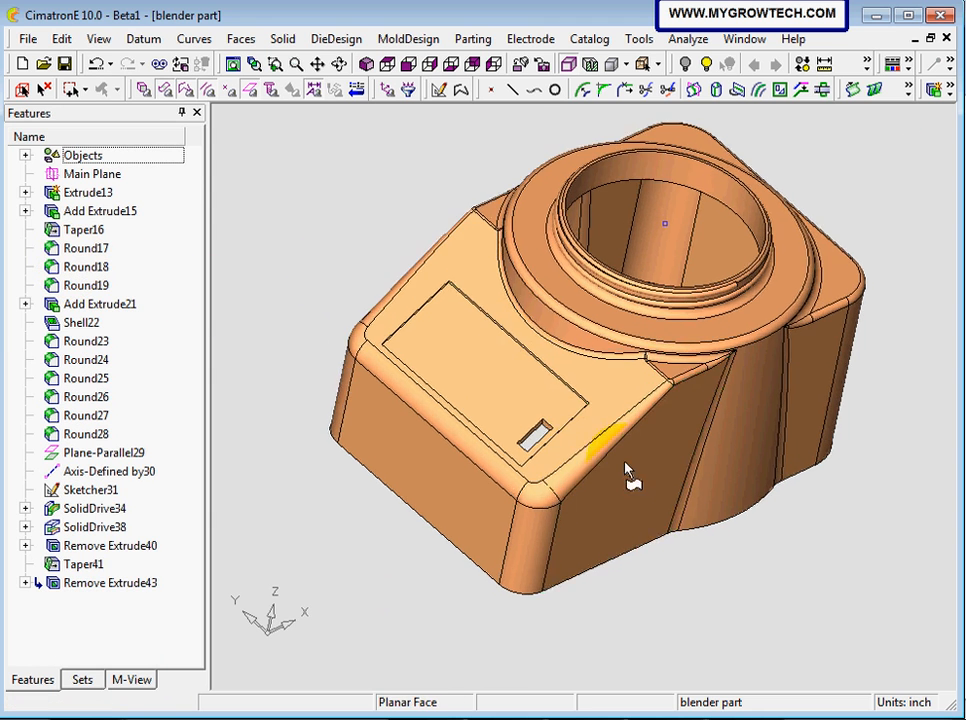
- Start a Linear Array copy of geometry and restrict entity picking to faces
scroll(507, 479, up, 5)
middle_drag(548, 430, 517, 334)
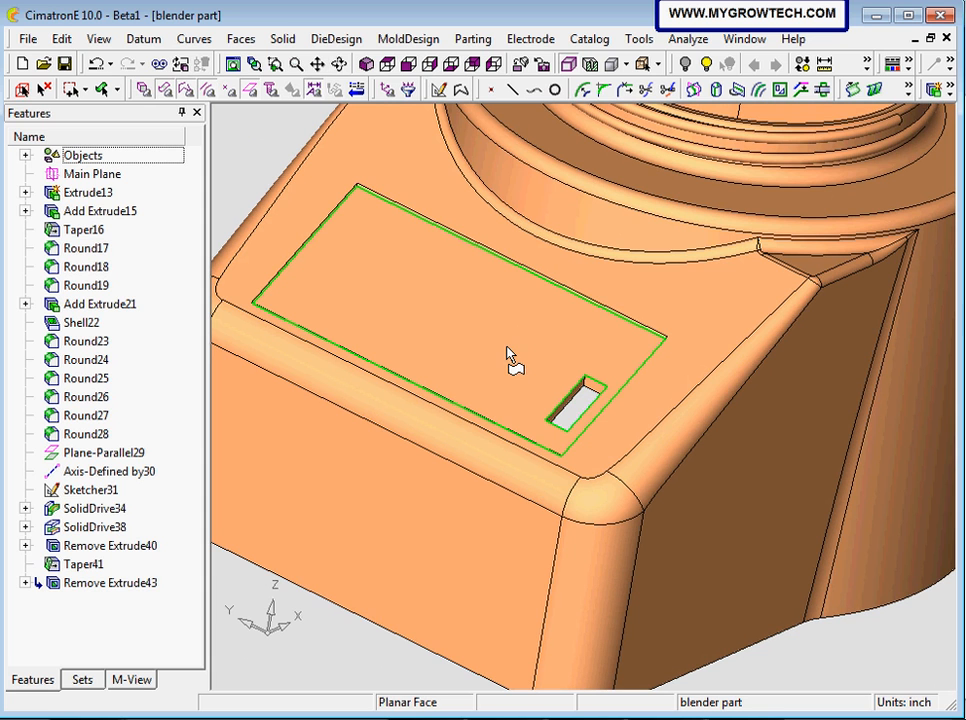
click(312, 650)
click(378, 405)
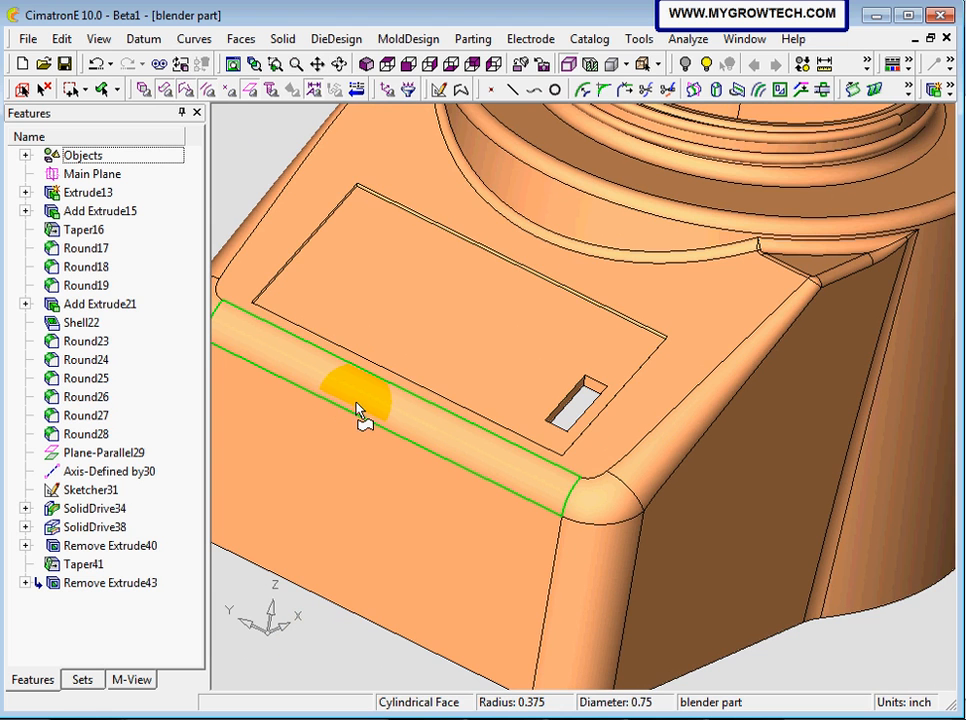
middle_drag(412, 358, 463, 373)
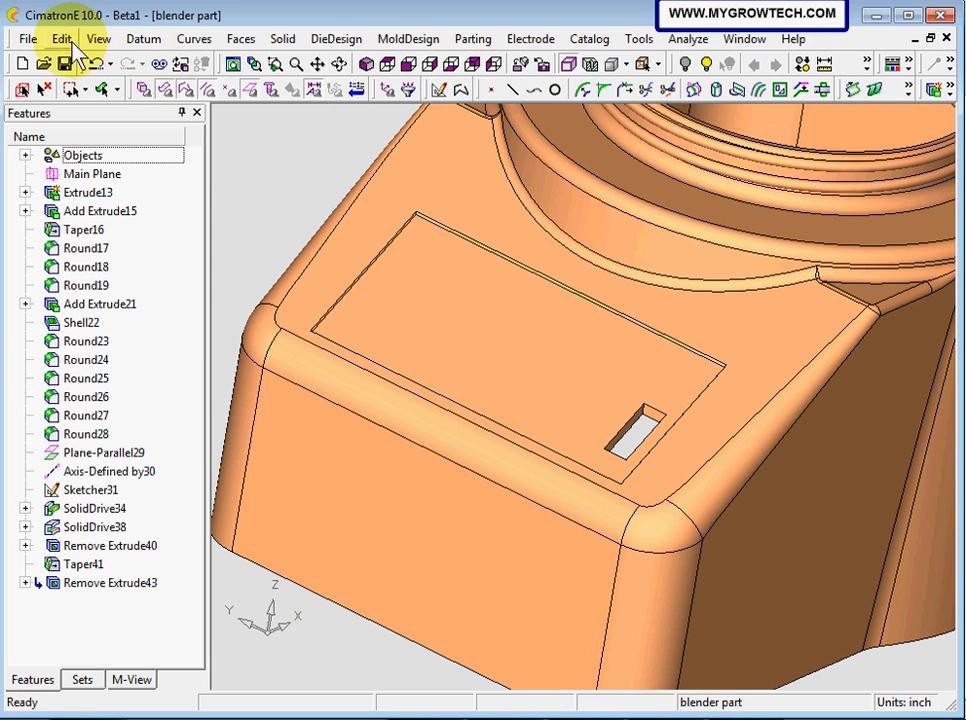
click(62, 39)
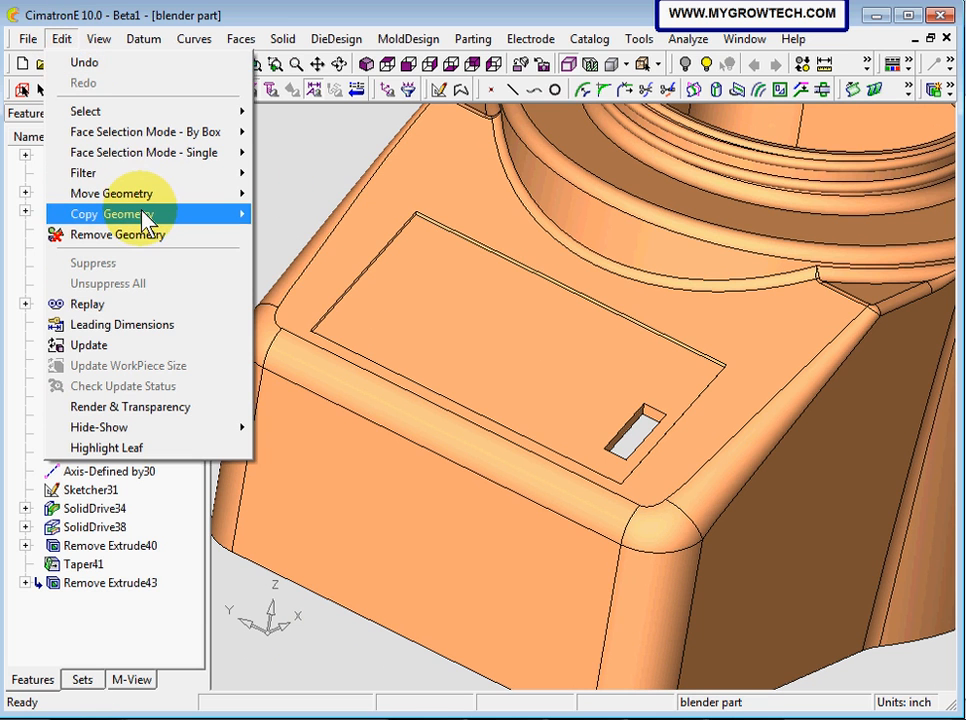
mouse_move(147, 220)
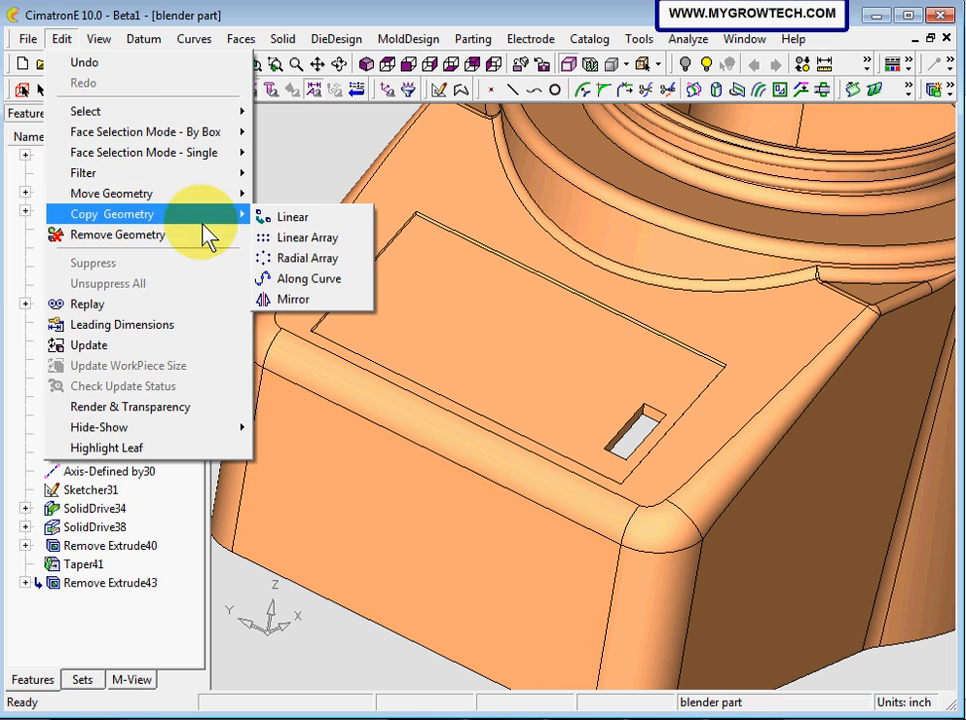
click(310, 240)
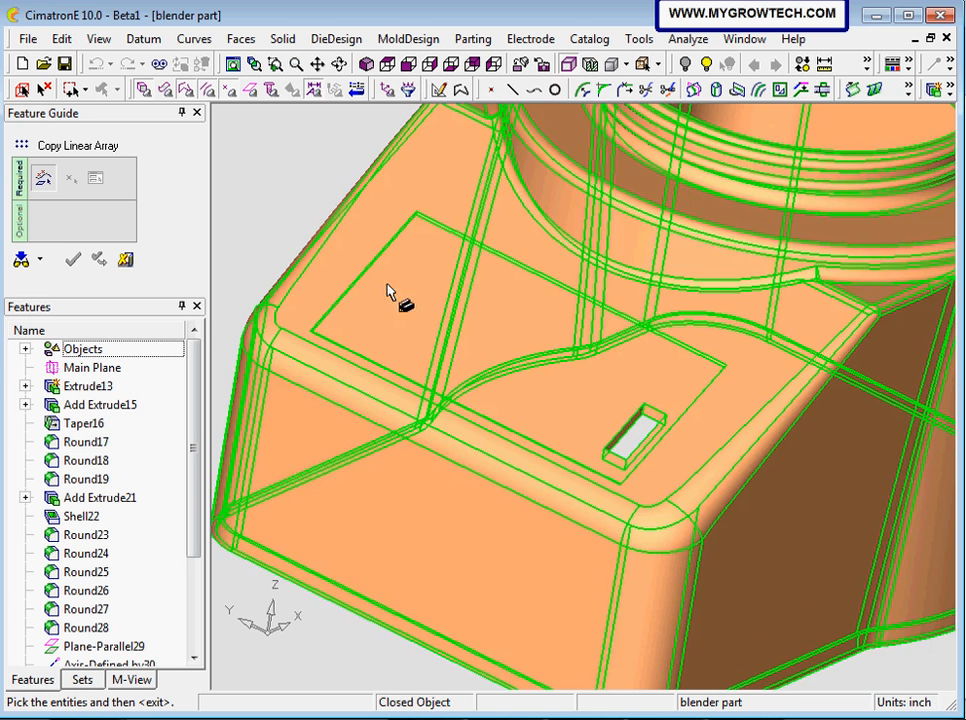
click(298, 186)
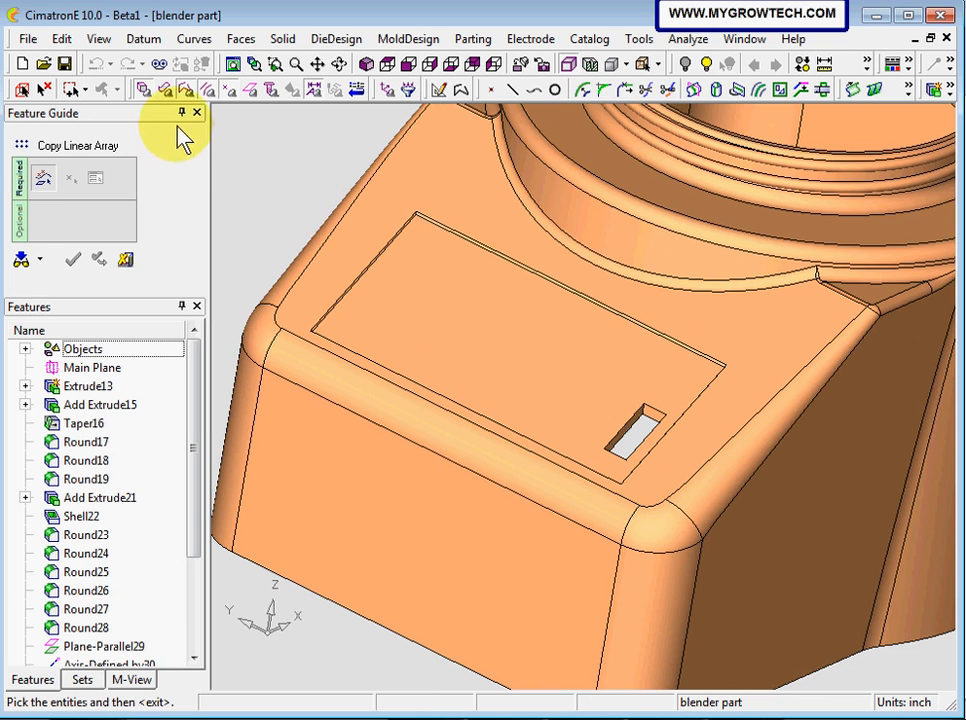
click(143, 87)
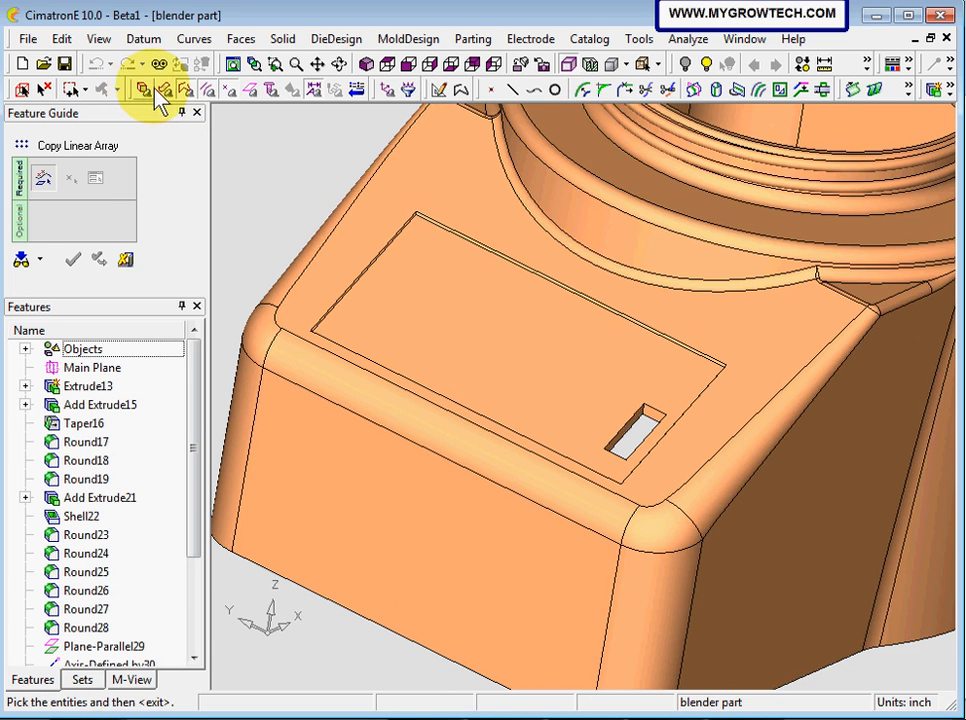
click(165, 89)
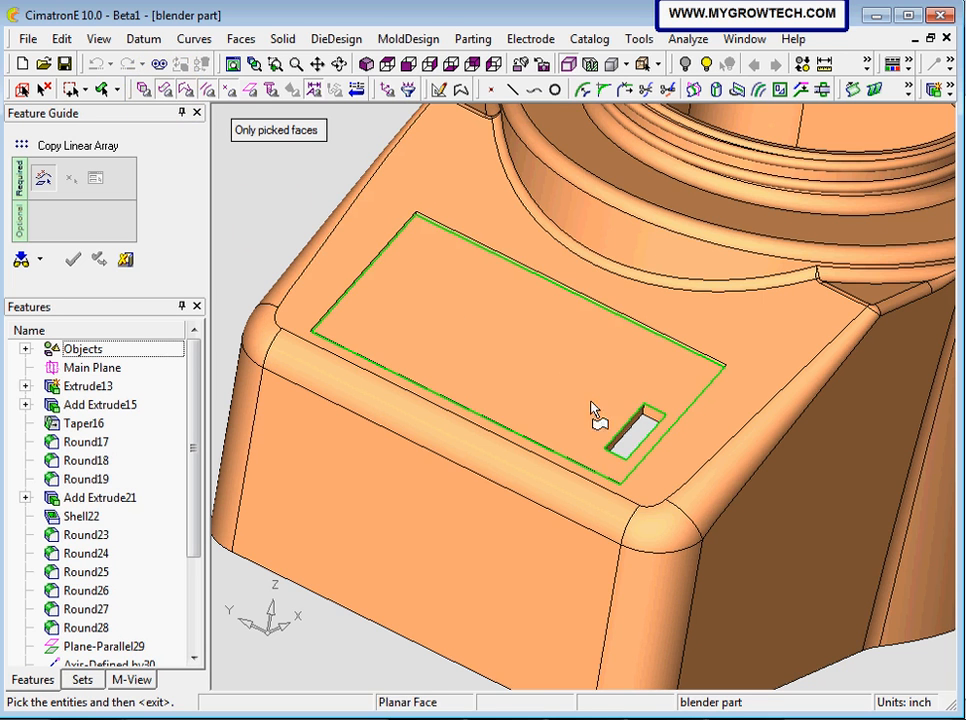
- Select the side wall faces of the small rectangular opening as the entities to copy in the array
scroll(694, 459, up, 5)
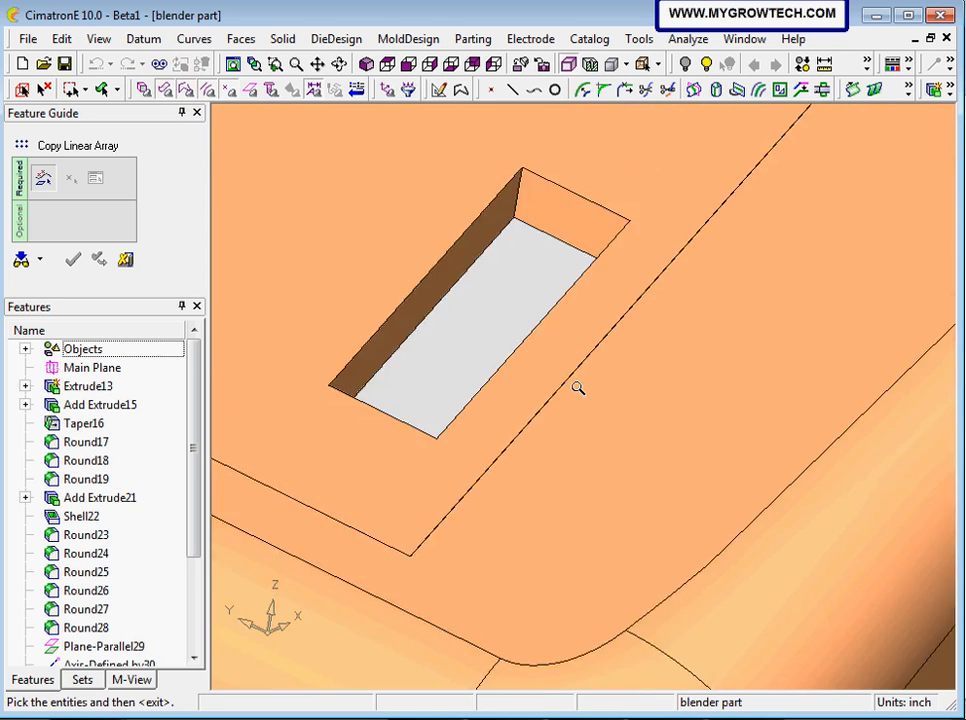
middle_drag(578, 388, 590, 470)
click(582, 342)
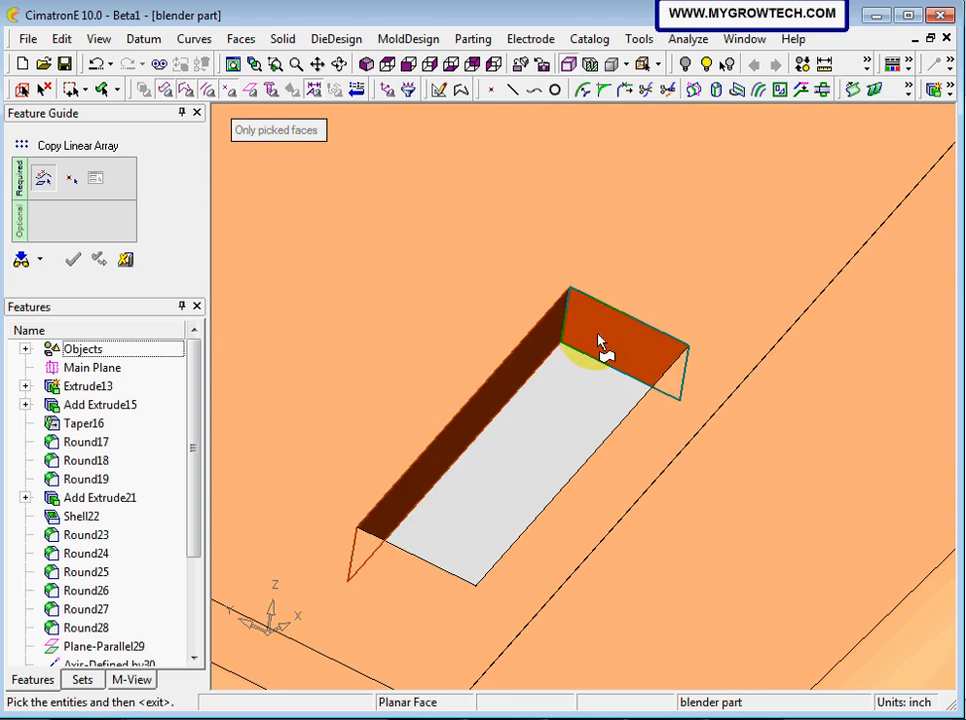
middle_drag(604, 351, 450, 298)
click(543, 440)
click(450, 298)
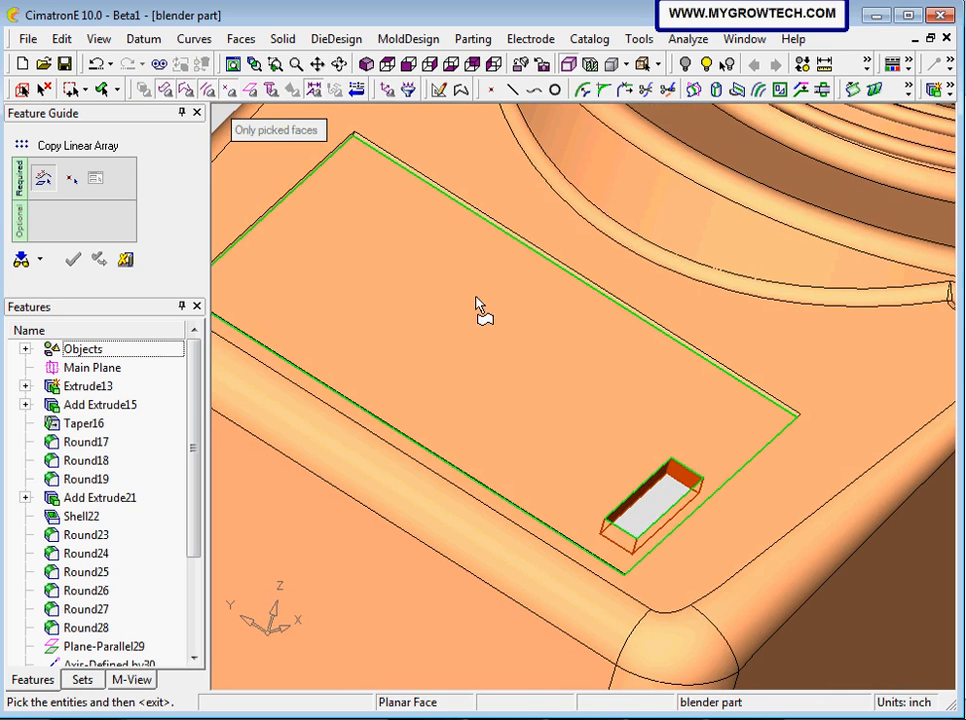
middle_click(477, 302)
- Accept the picked opening faces and place the array origin on the recess's outer corner diagonally away from the small opening
scroll(480, 307, down, 3)
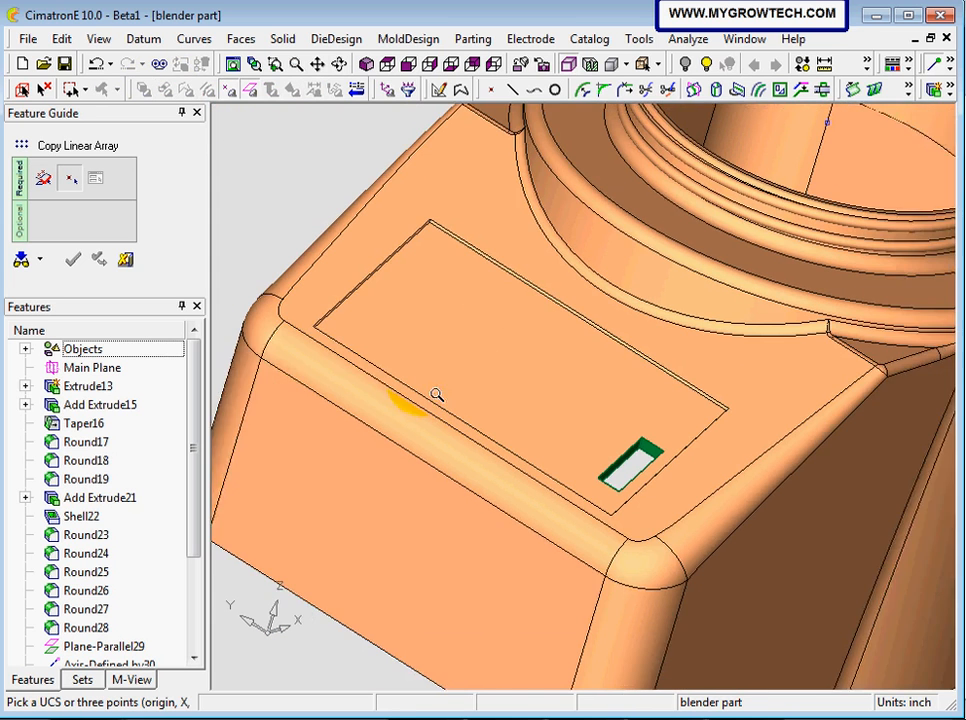
middle_drag(433, 395, 459, 362)
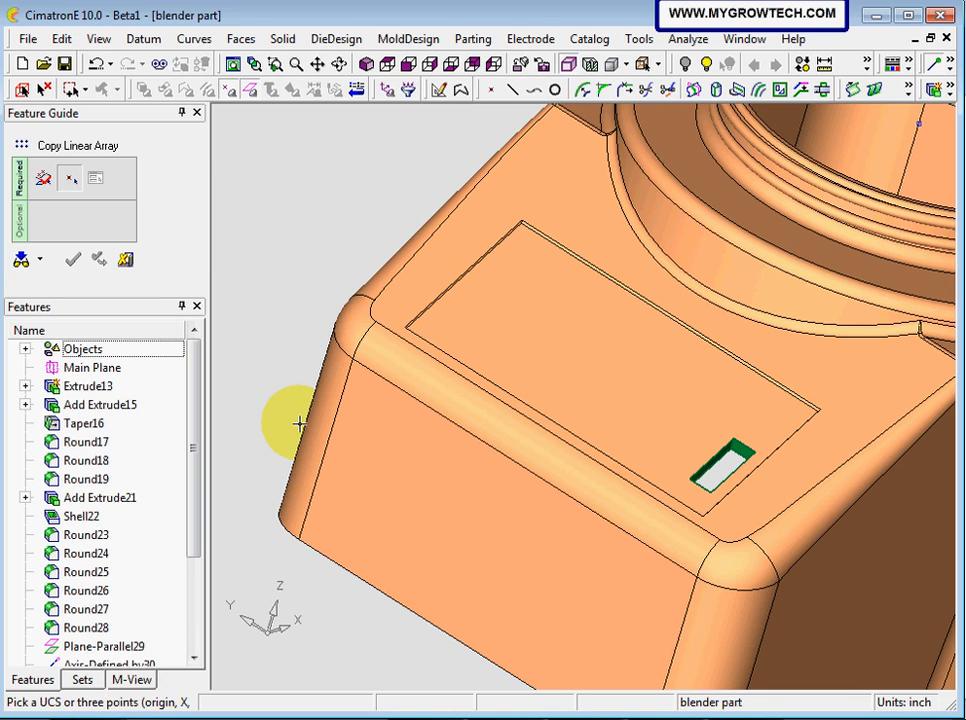
ctrl+right_drag(350, 463, 397, 278)
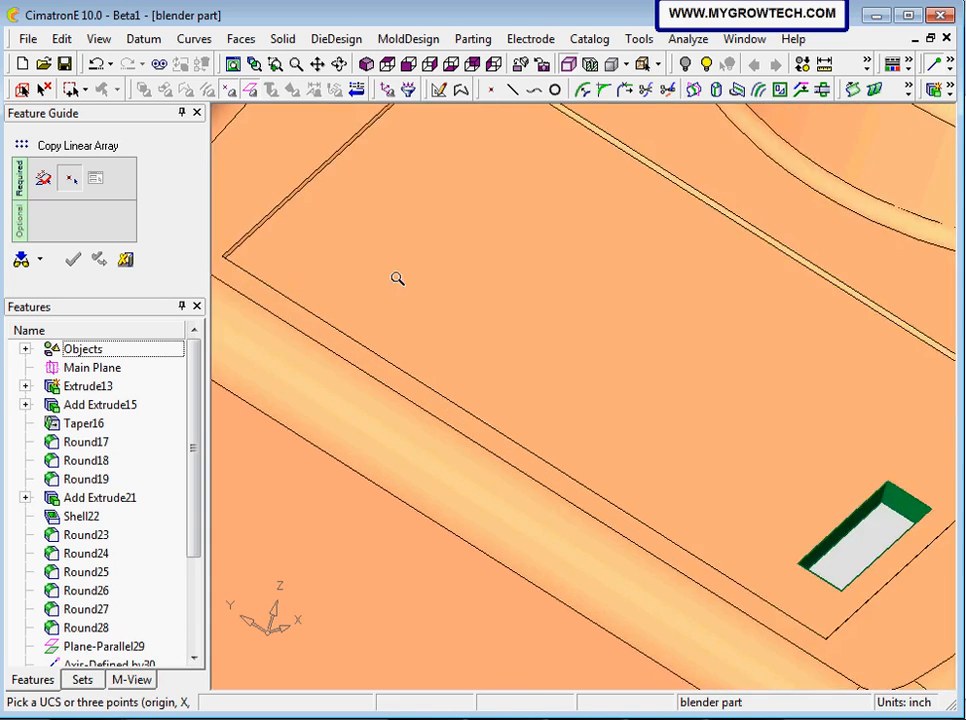
ctrl+middle_drag(297, 331, 466, 438)
ctrl+right_drag(466, 438, 356, 405)
ctrl+middle_drag(302, 414, 410, 430)
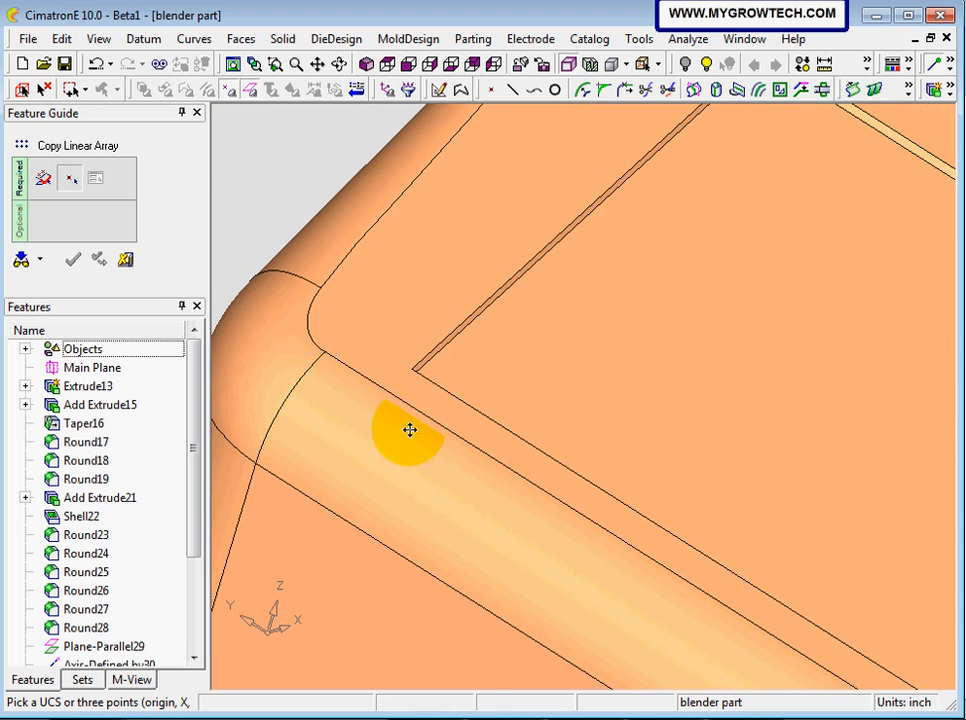
click(412, 370)
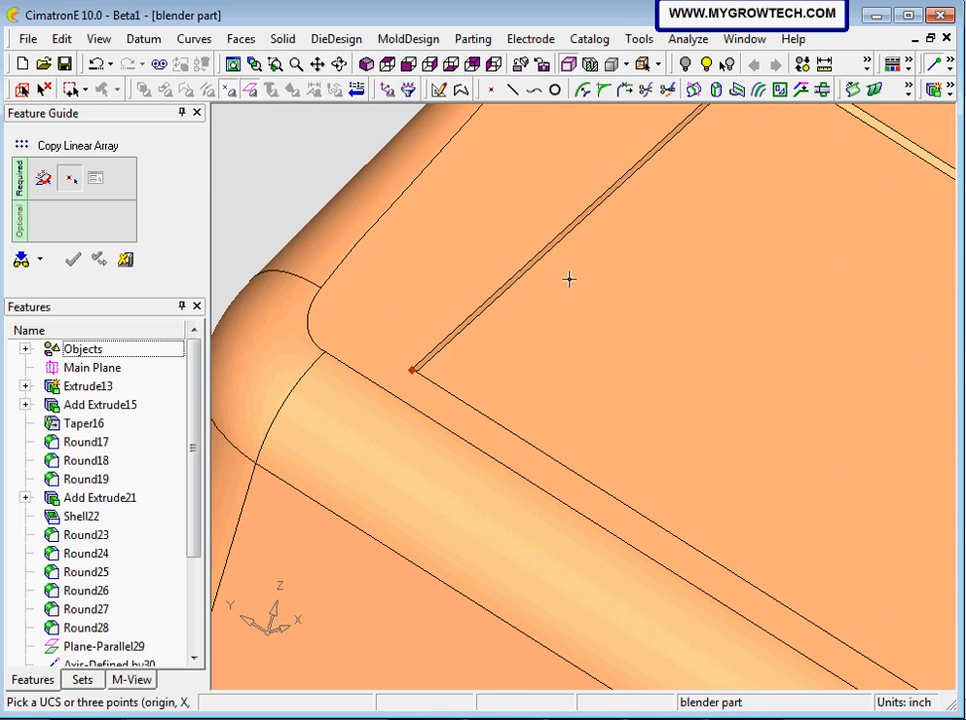
- Define the array's X and Y directions by picking the two recess corners adjacent to the origin corner
ctrl+right_drag(574, 312, 605, 478)
ctrl+middle_drag(628, 402, 471, 307)
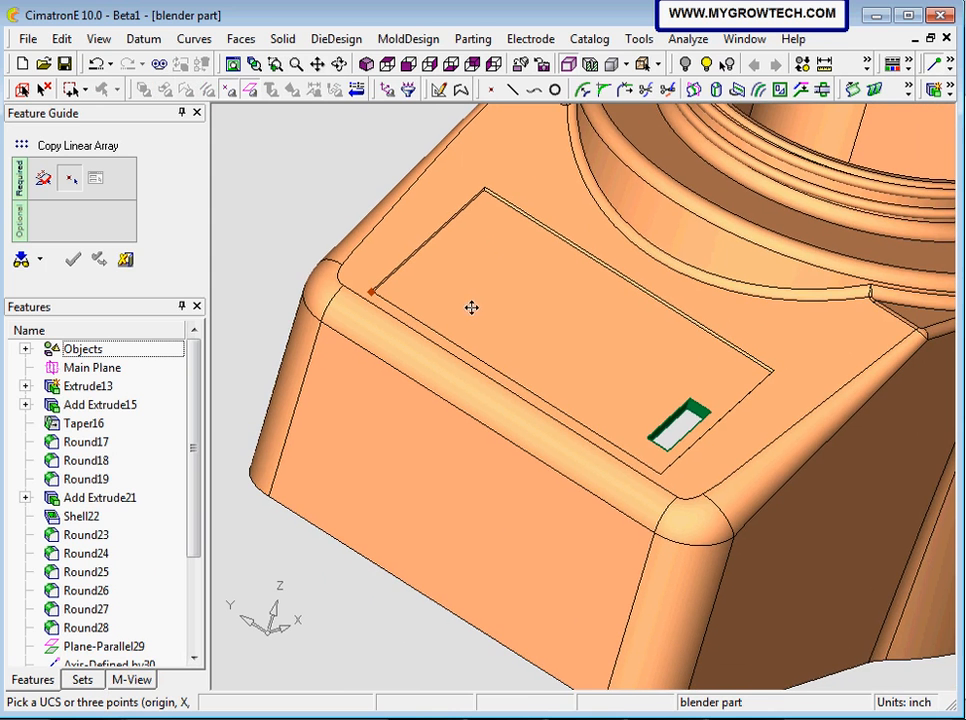
click(650, 473)
click(479, 191)
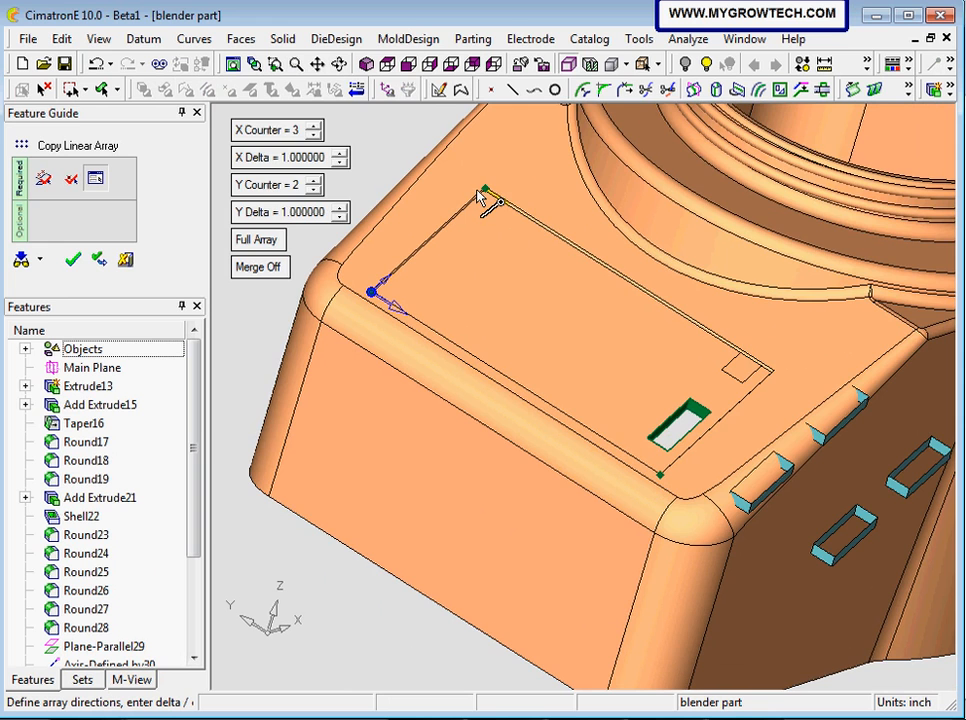
- Set the array's X counter to 9 and its Y counter to 1
ctrl+right_drag(560, 338, 565, 453)
ctrl+middle_drag(500, 411, 458, 477)
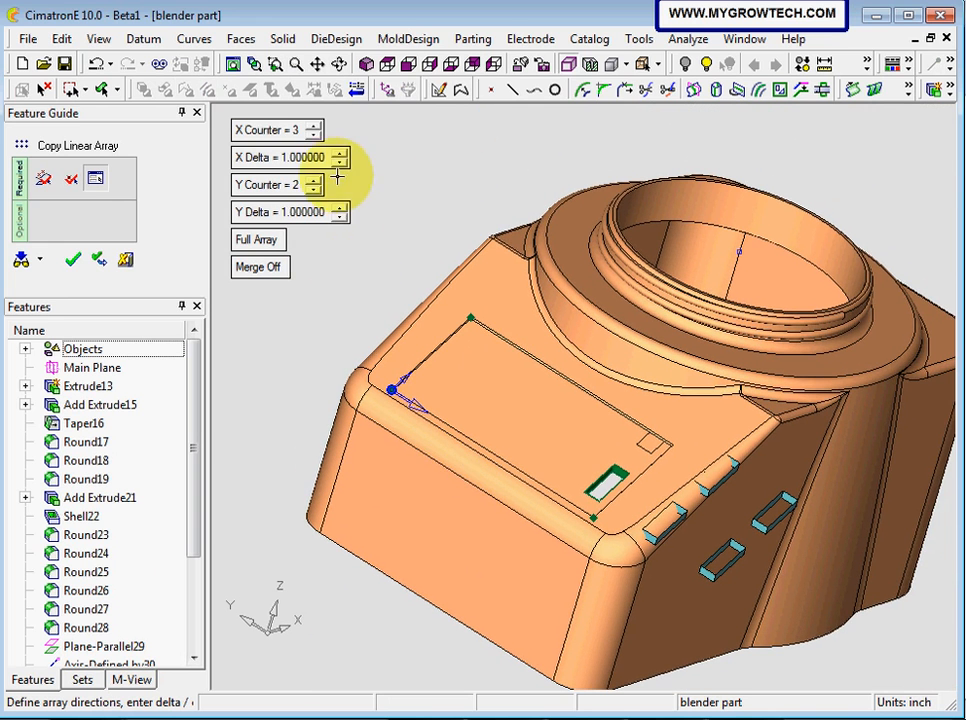
click(314, 134)
click(314, 134)
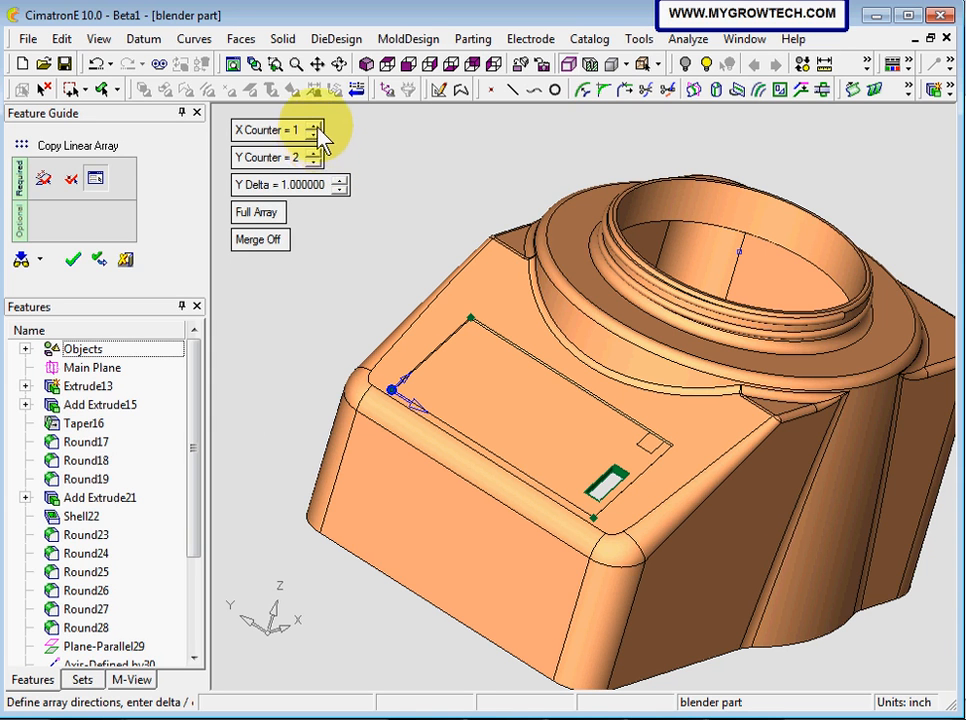
click(315, 126)
click(315, 126)
click(315, 126)
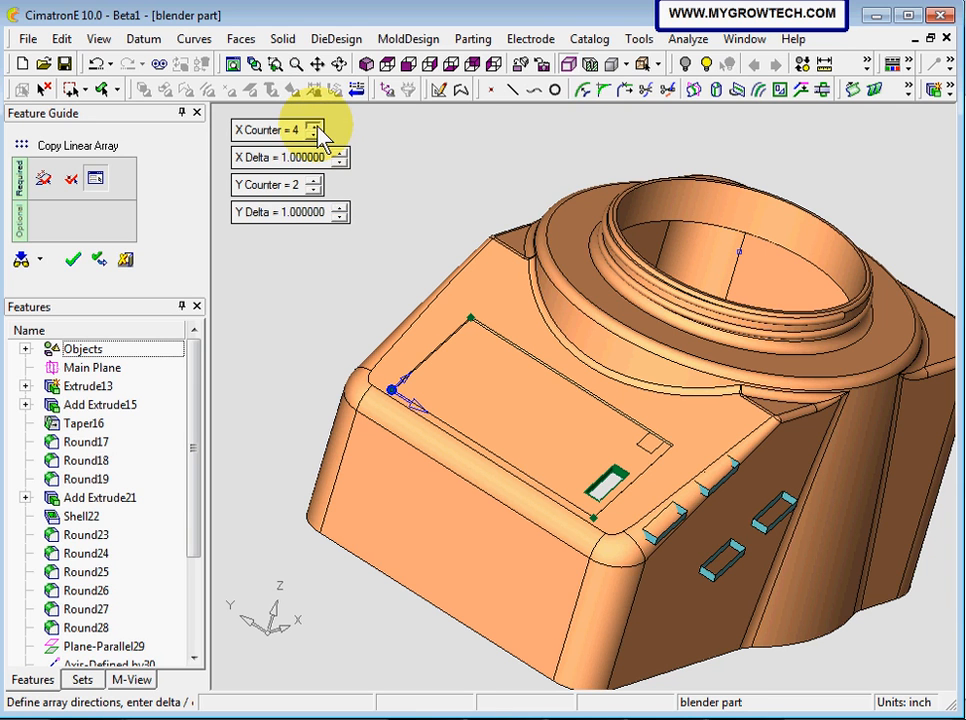
click(315, 126)
click(315, 126)
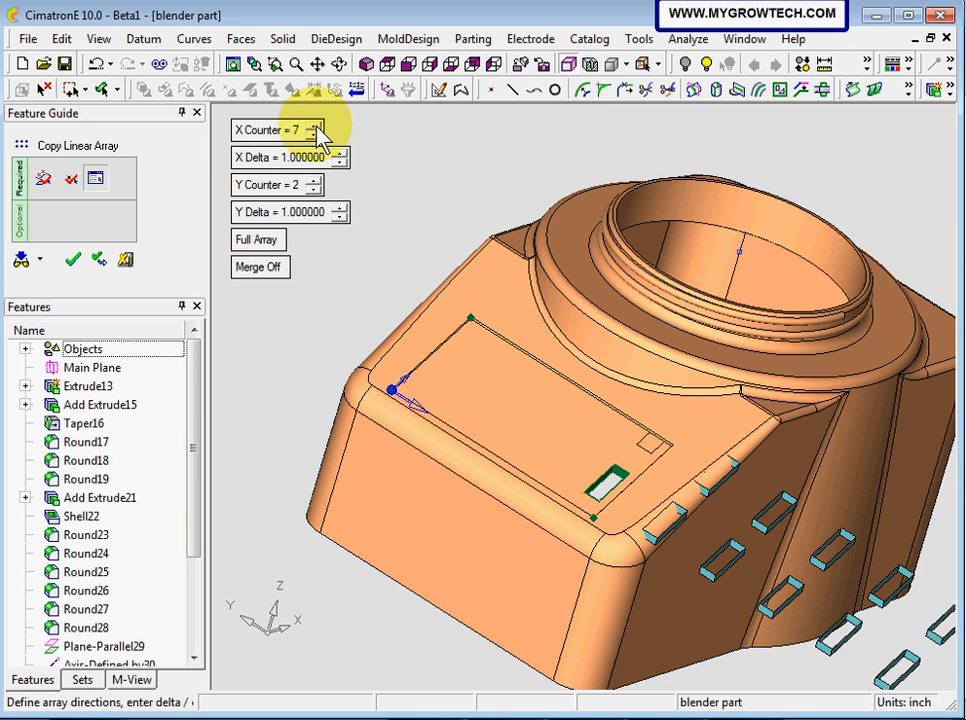
click(315, 126)
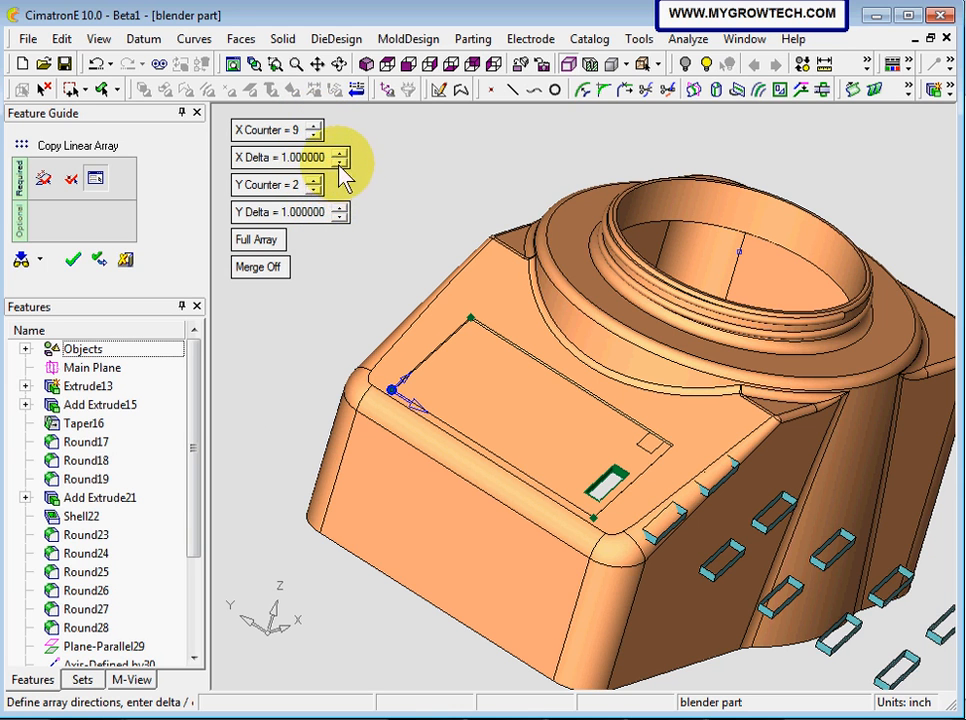
click(314, 190)
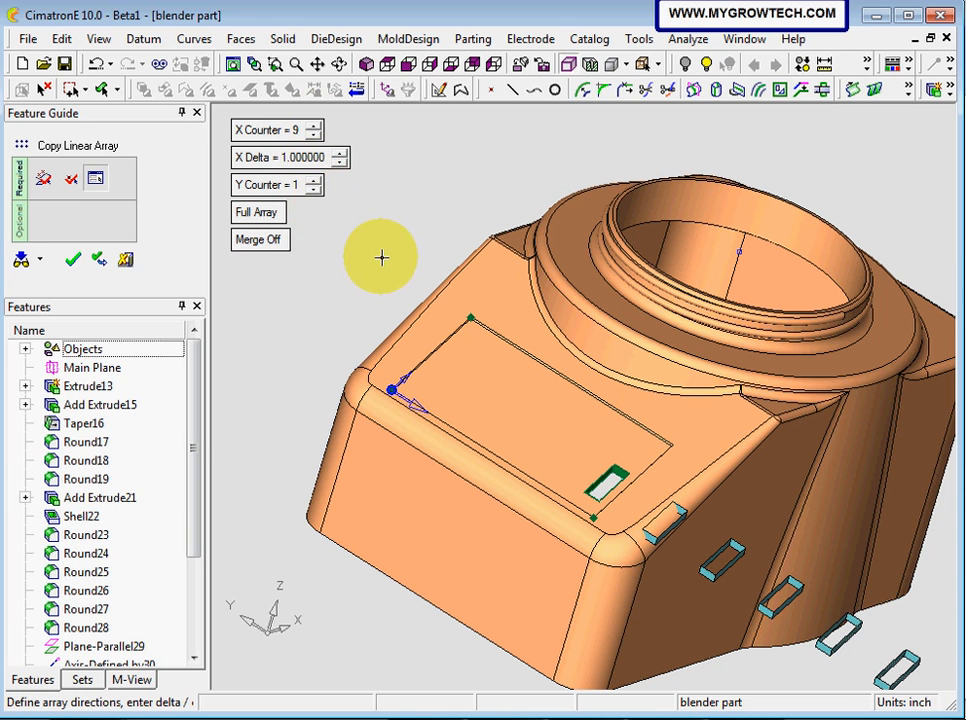
- Reverse the array's X direction so the copies run across the recess, and set the X delta to 0.35 inch
click(420, 410)
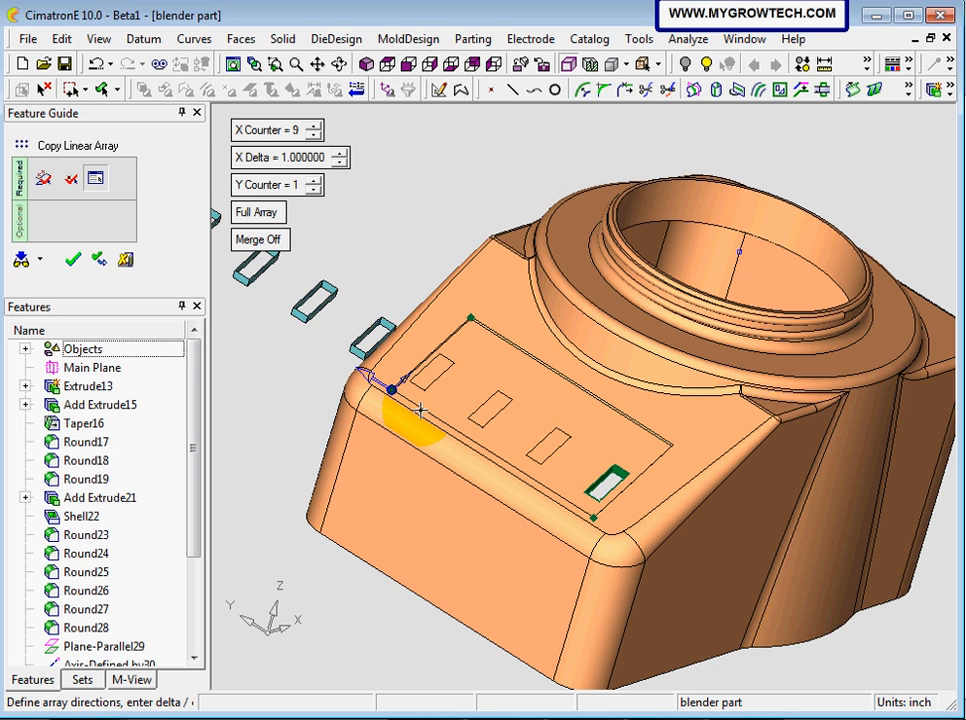
ctrl+right_drag(470, 229, 272, 382)
ctrl+middle_drag(316, 402, 422, 440)
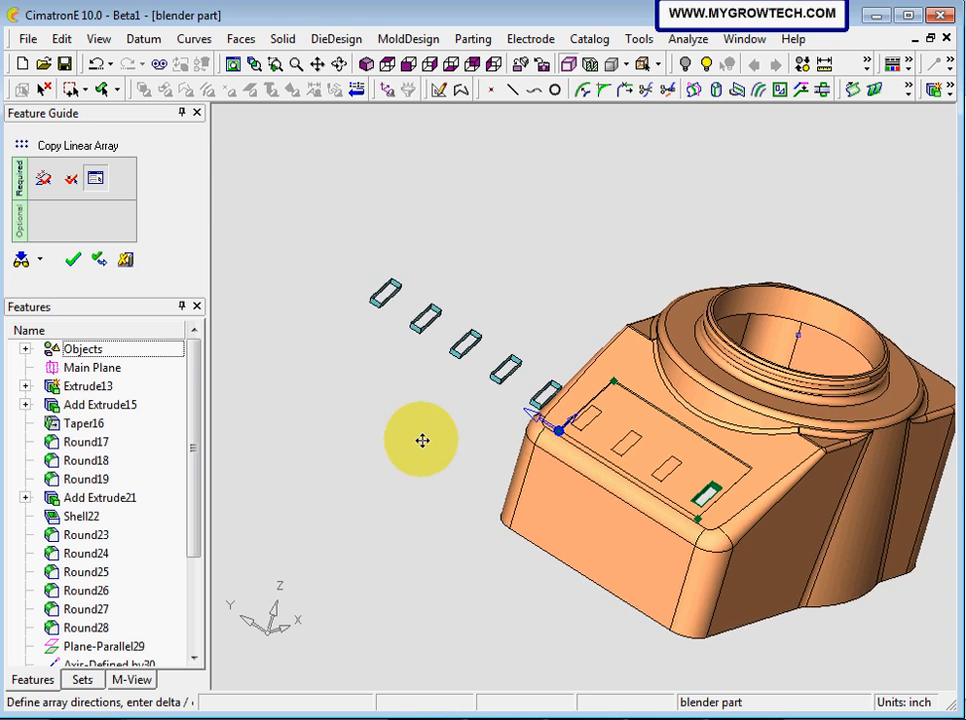
ctrl+right_drag(360, 390, 418, 383)
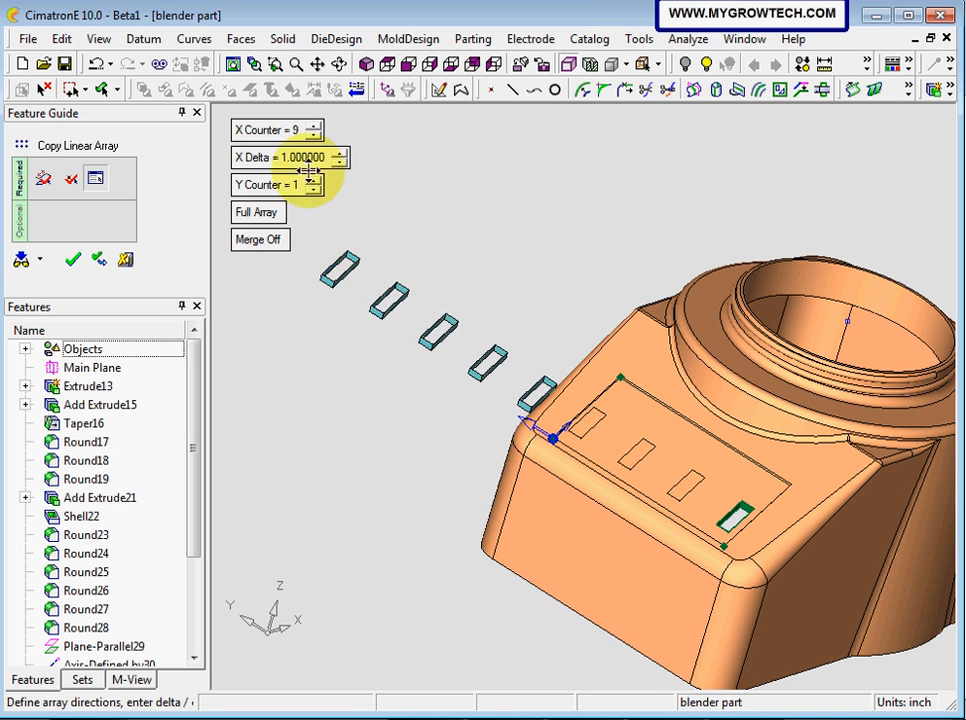
click(322, 160)
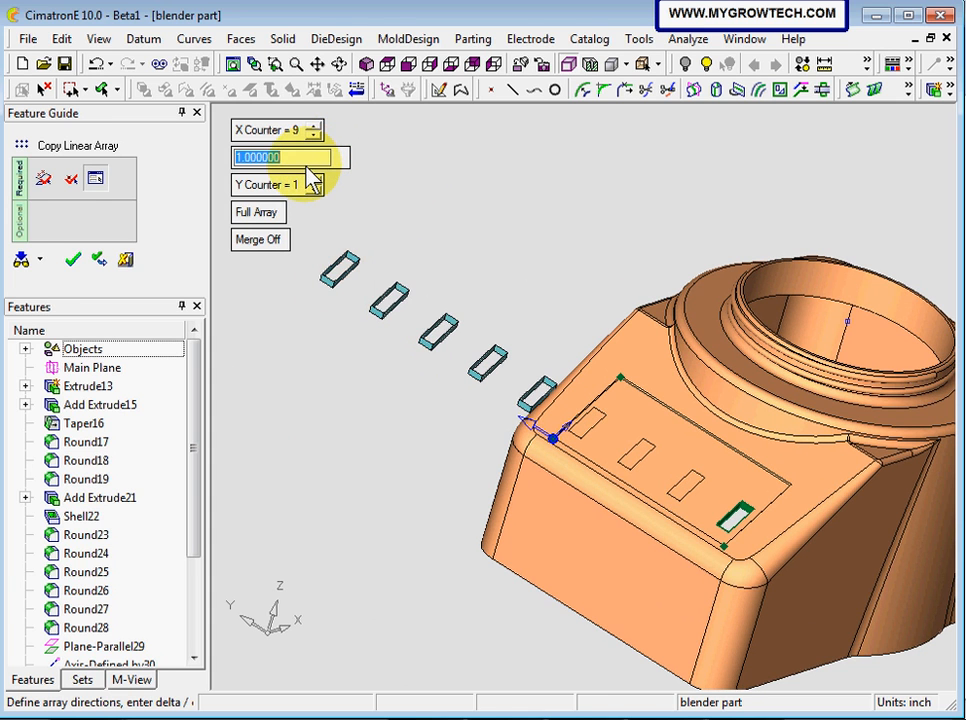
key(BackSpace)
key(Return)
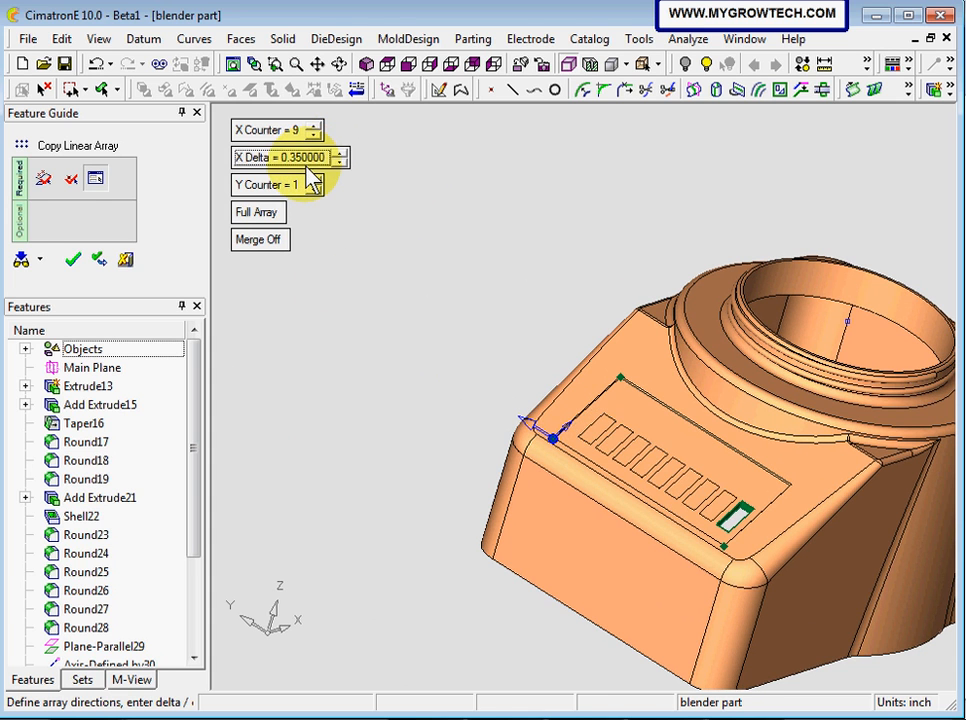
- Check the slot preview in the recess and create the linear array with merging off
middle_drag(455, 442, 457, 513)
ctrl+right_drag(458, 513, 505, 397)
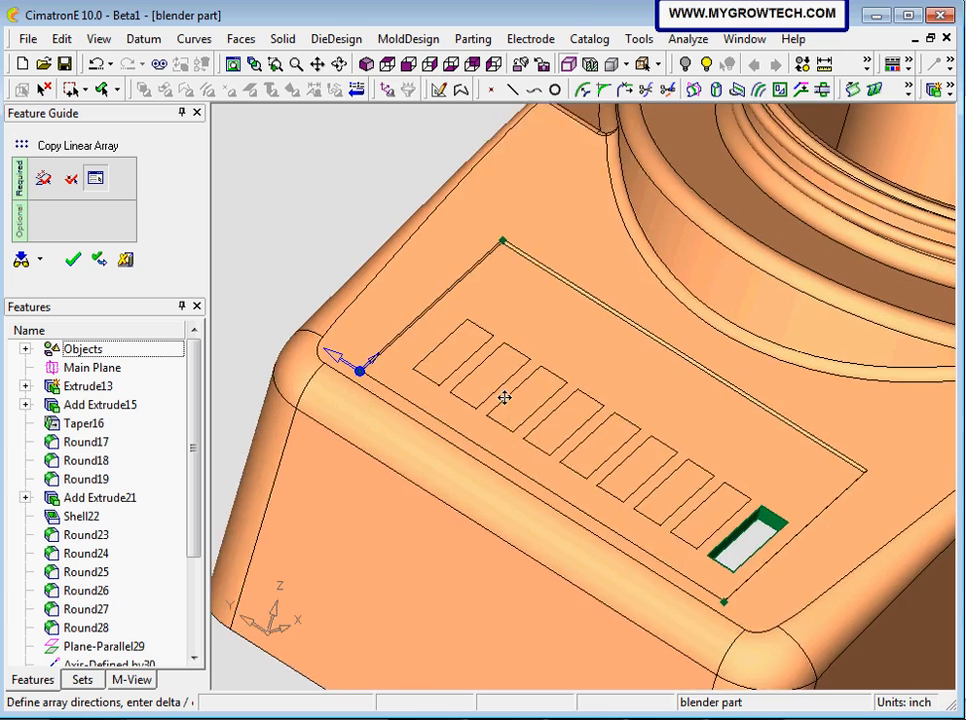
ctrl+middle_drag(505, 397, 511, 325)
ctrl+drag(511, 323, 526, 378)
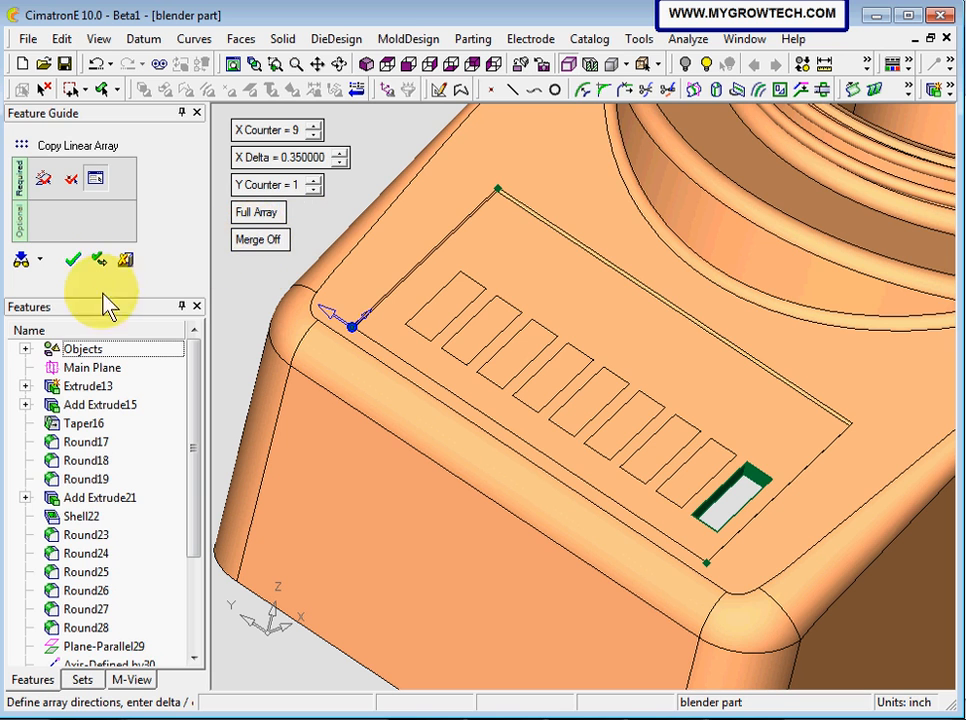
click(73, 259)
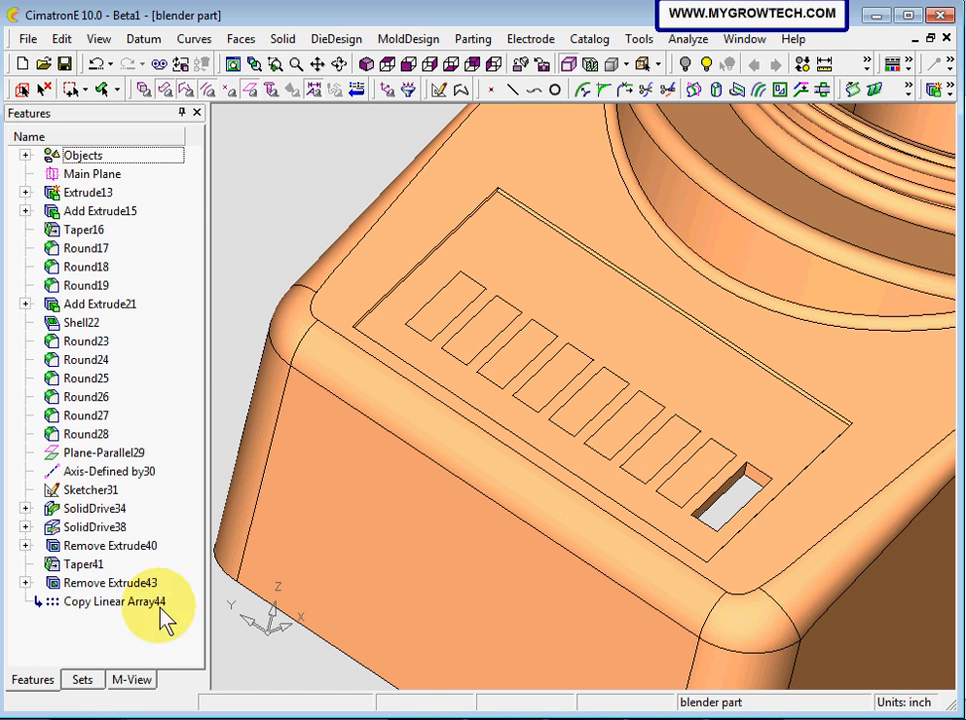
- Edit the linear array feature and turn merging on so the copied faces cut openings through the recess floor
click(129, 605)
click(319, 211)
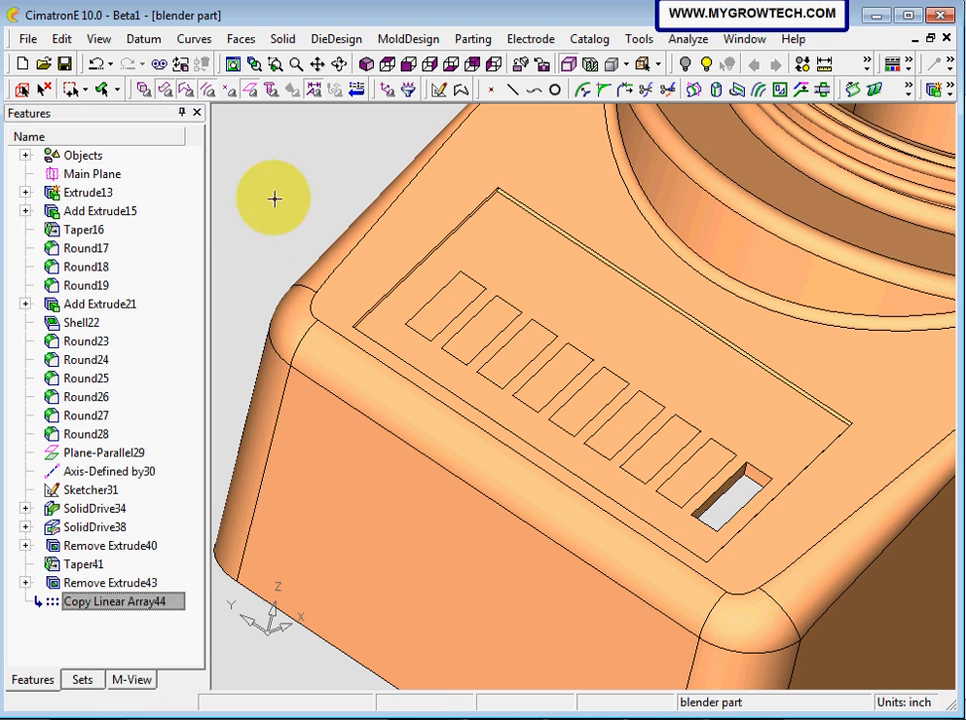
right_click(117, 605)
click(175, 350)
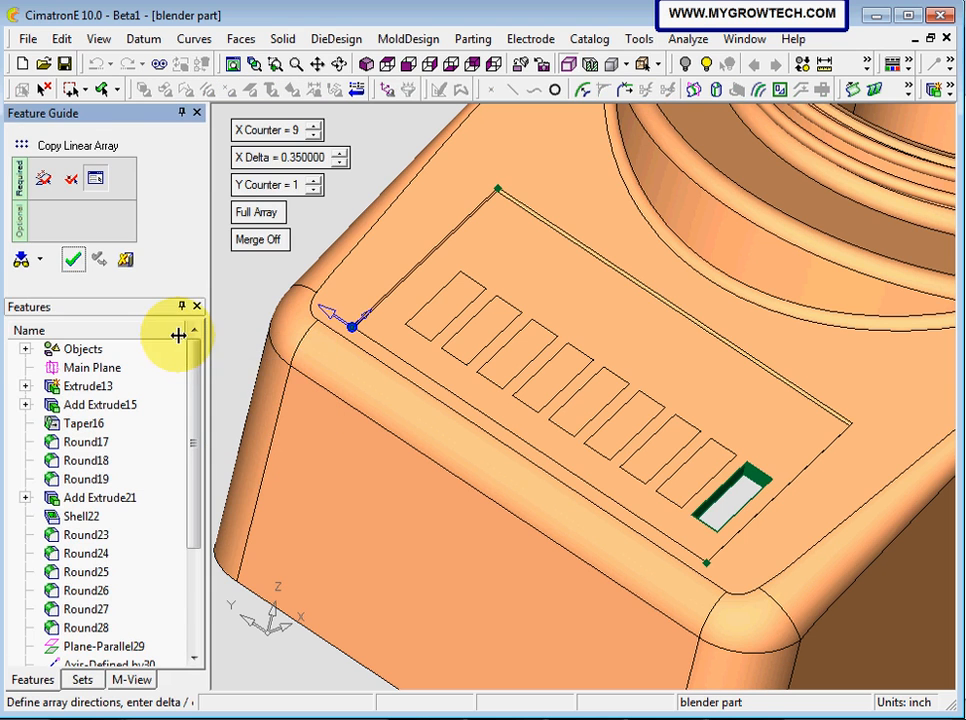
click(257, 240)
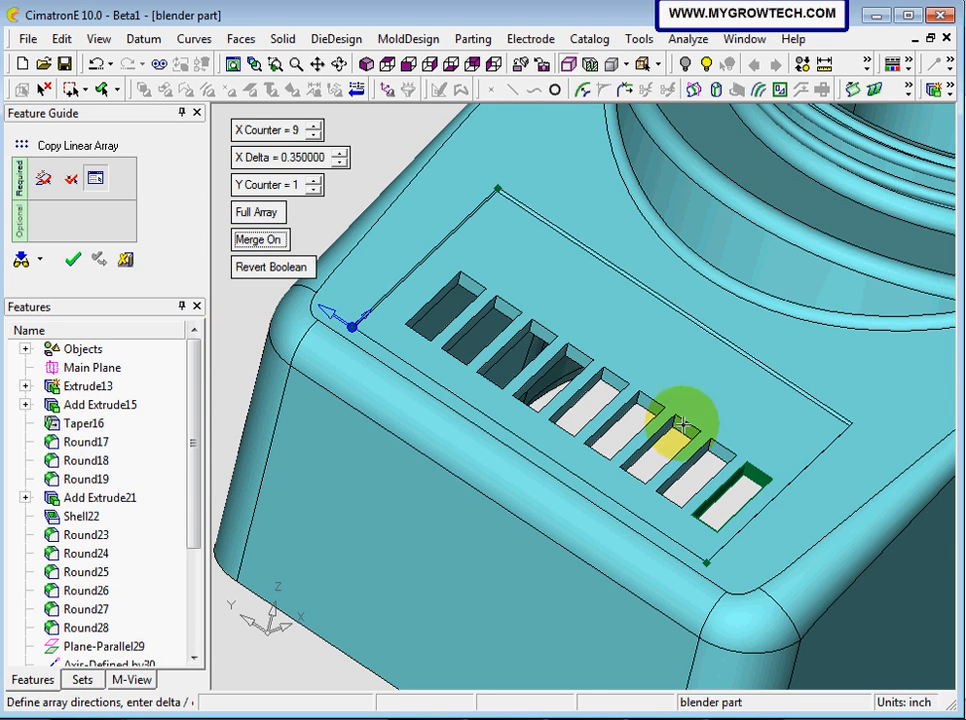
click(750, 486)
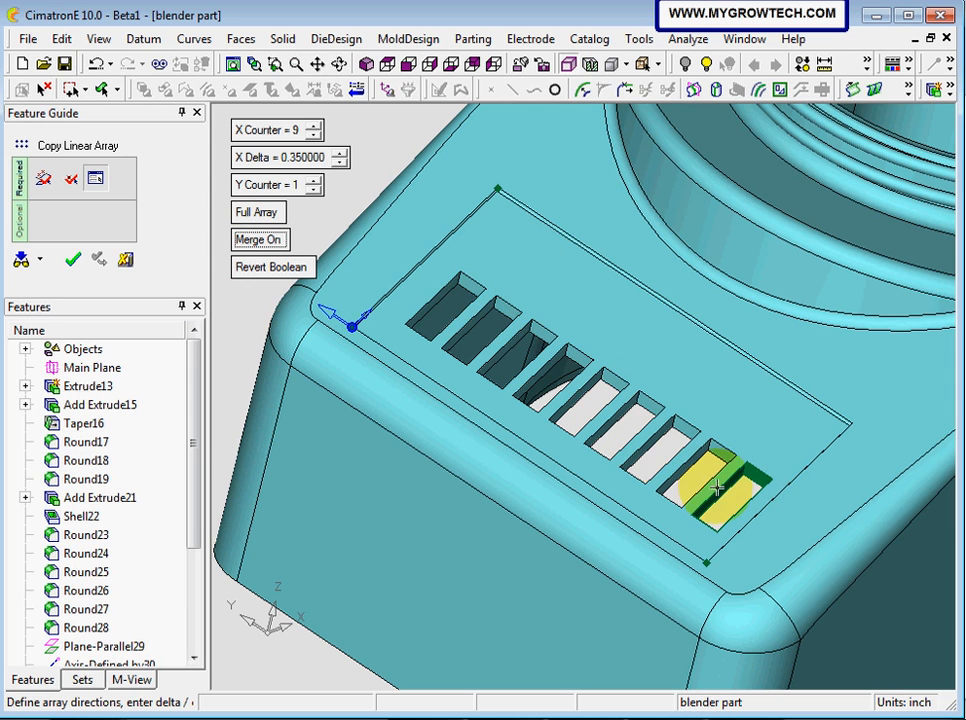
click(72, 259)
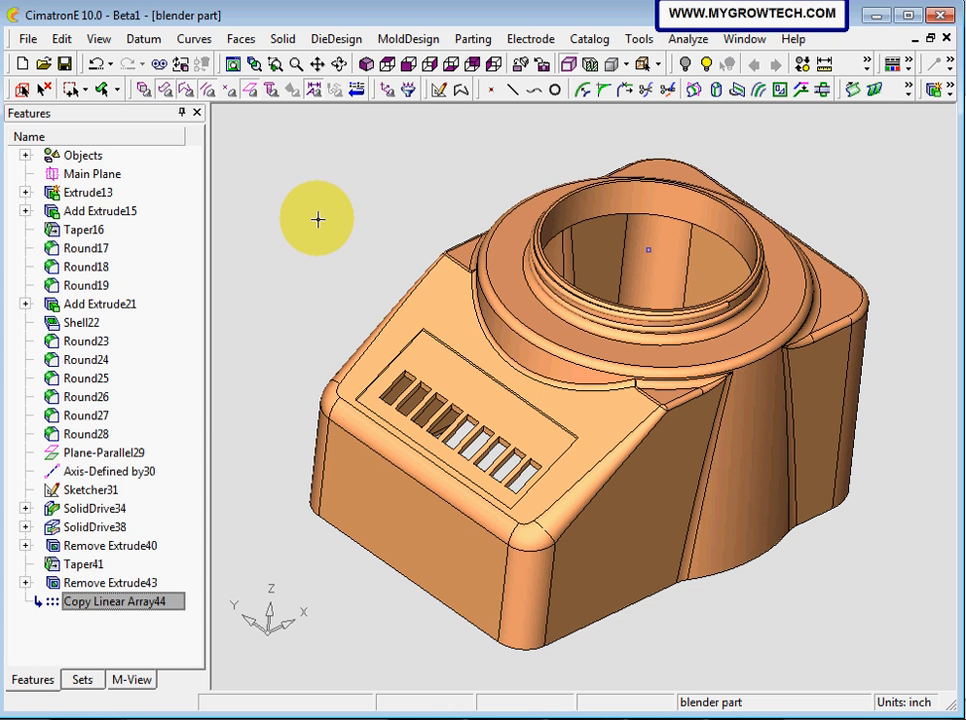
- Show the datums and start an inclined plane through the vertical axis, referenced to the vertical main plane parallel to the recess's long edges
right_click(320, 223)
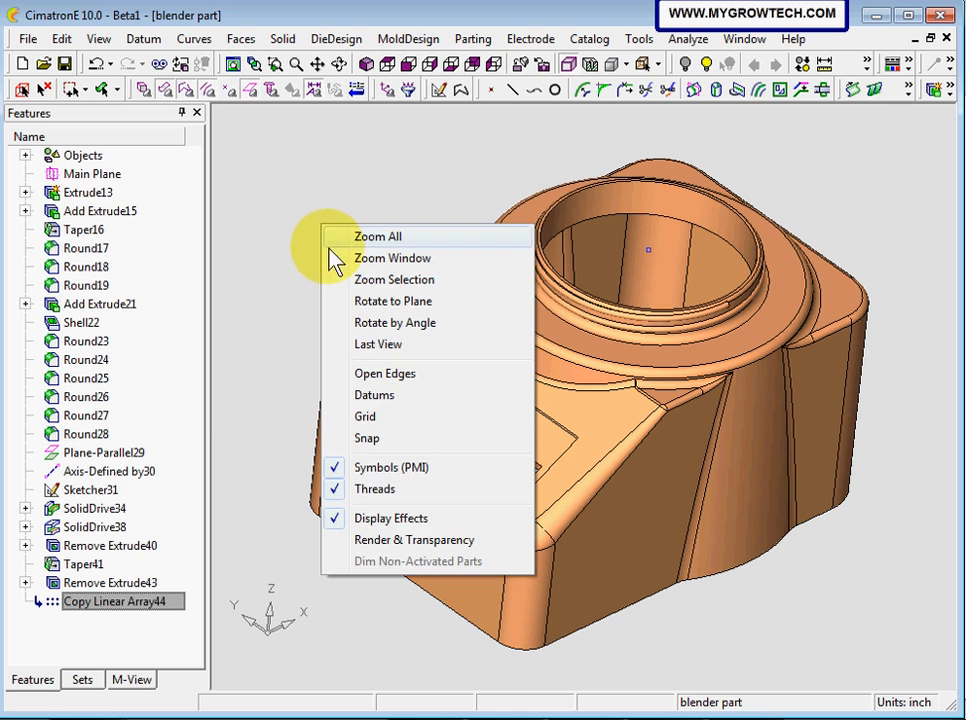
click(343, 400)
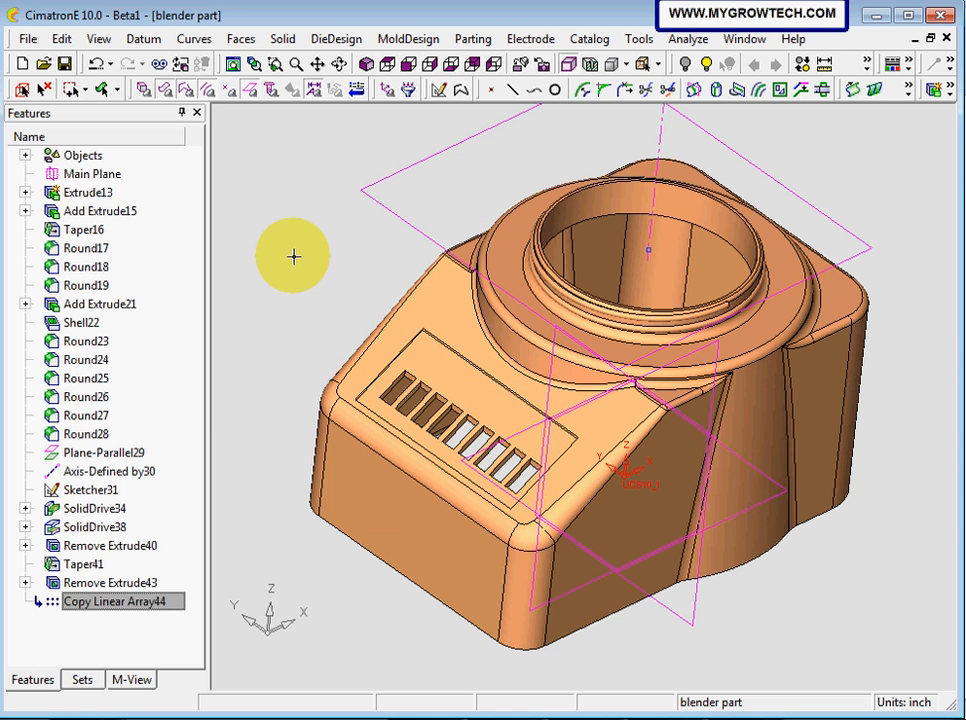
click(146, 42)
mouse_move(152, 62)
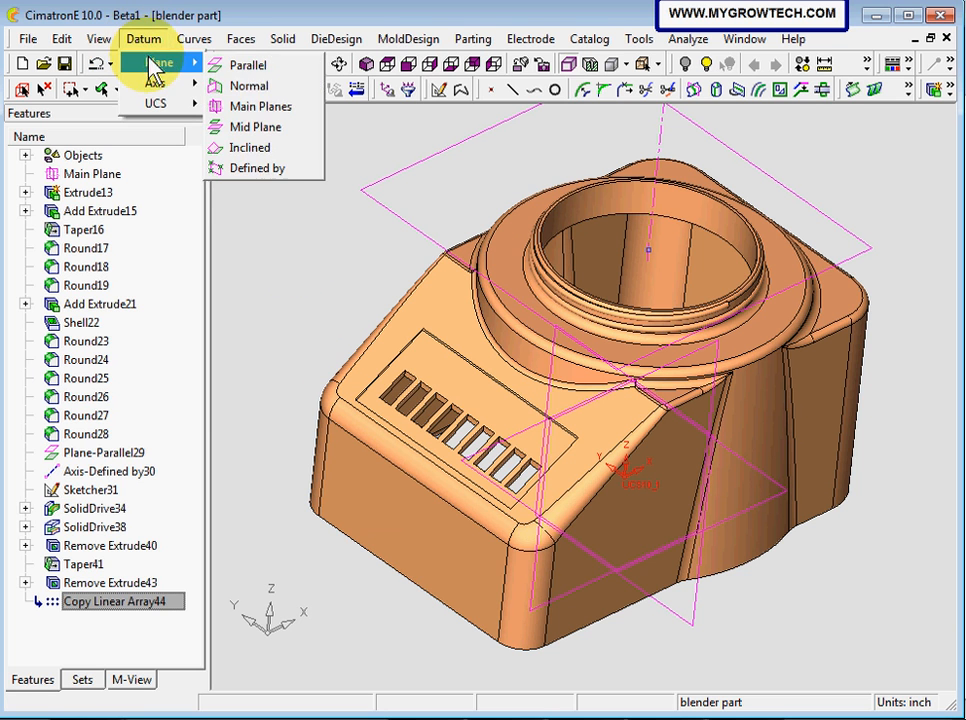
click(255, 150)
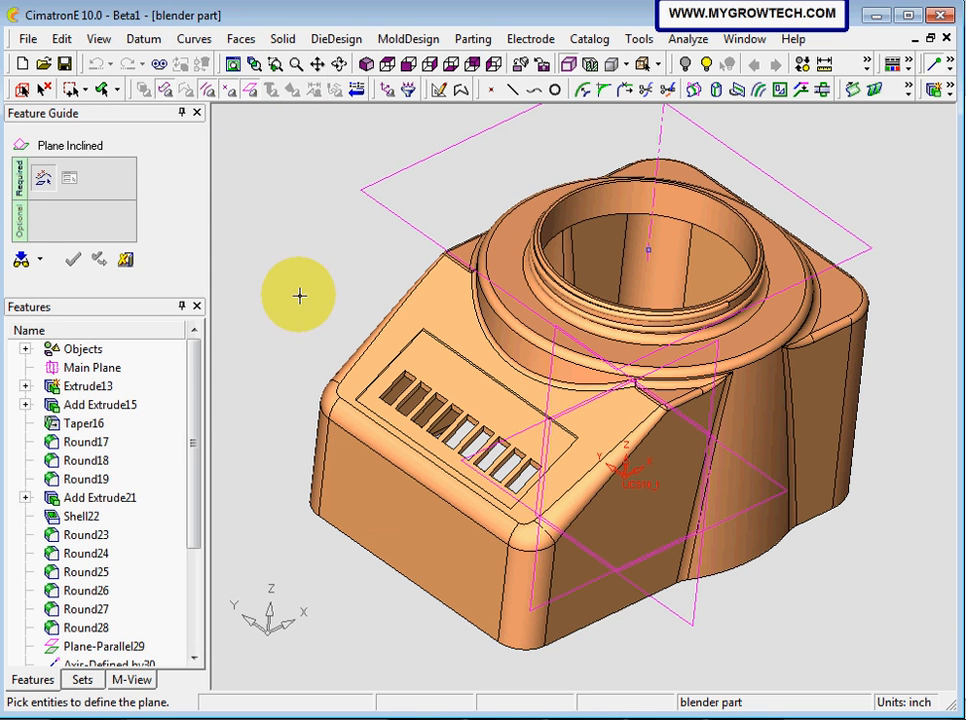
click(661, 131)
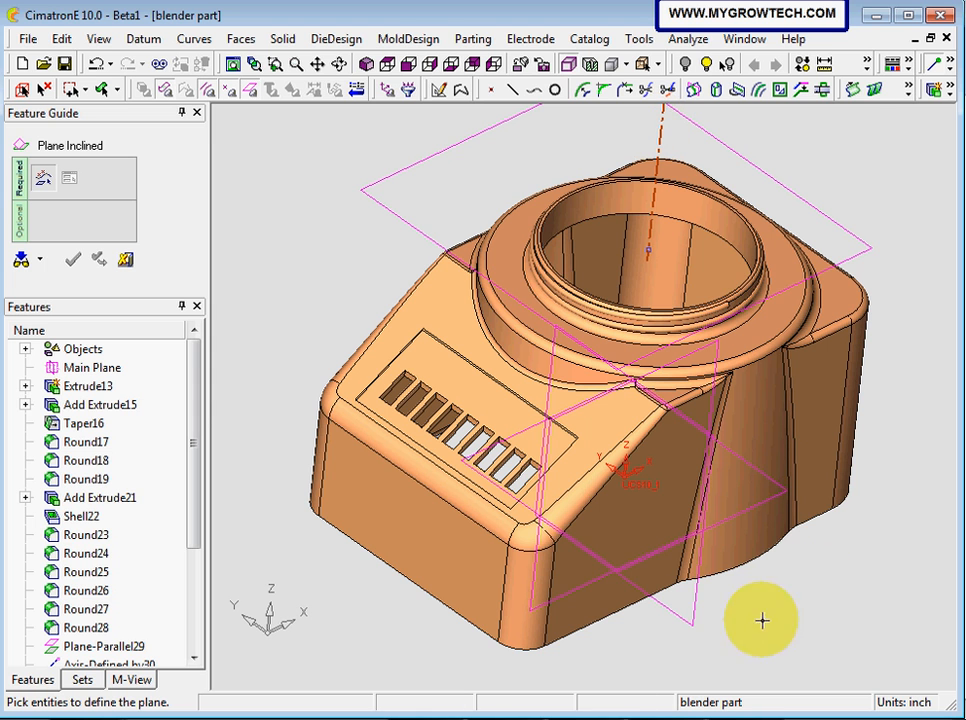
click(697, 625)
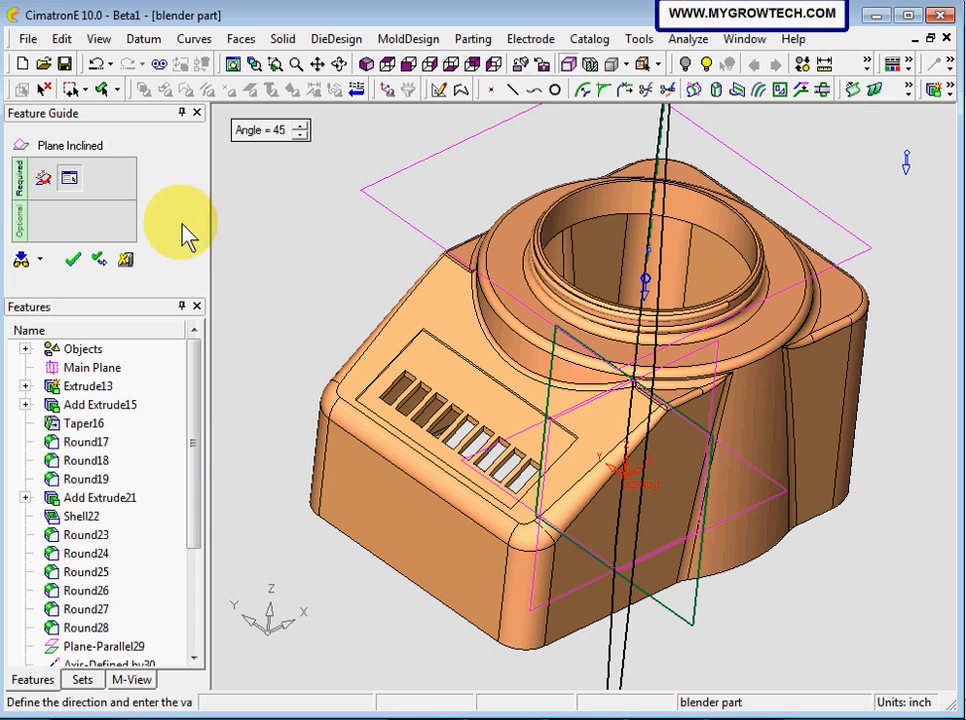
- Set the inclined plane's angle to 35 degrees and reverse its direction
click(272, 131)
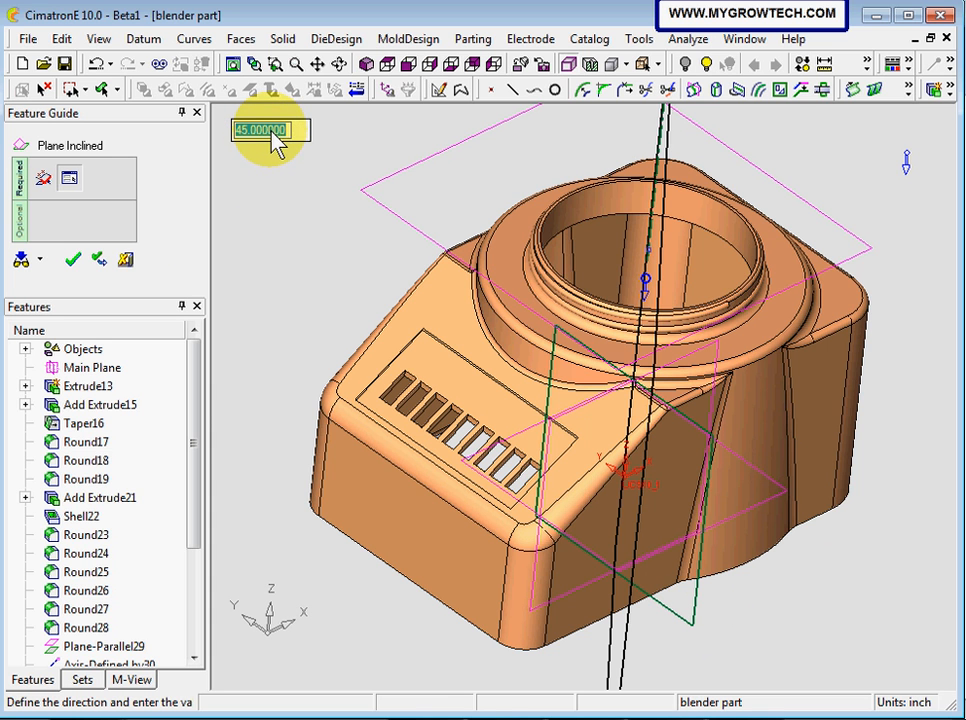
text(35)
key(Return)
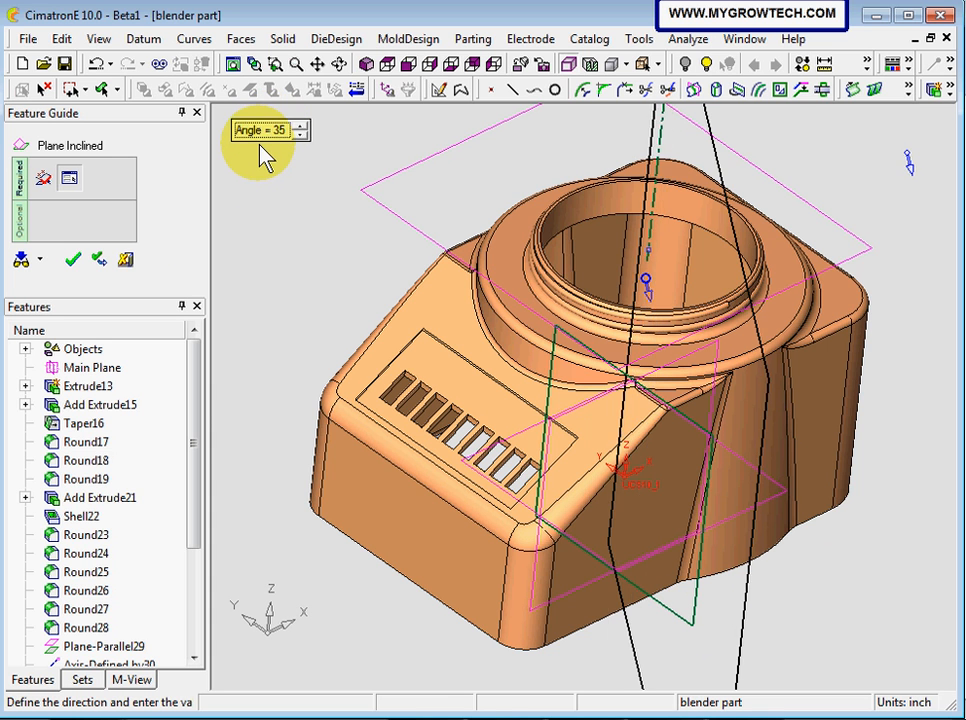
click(909, 168)
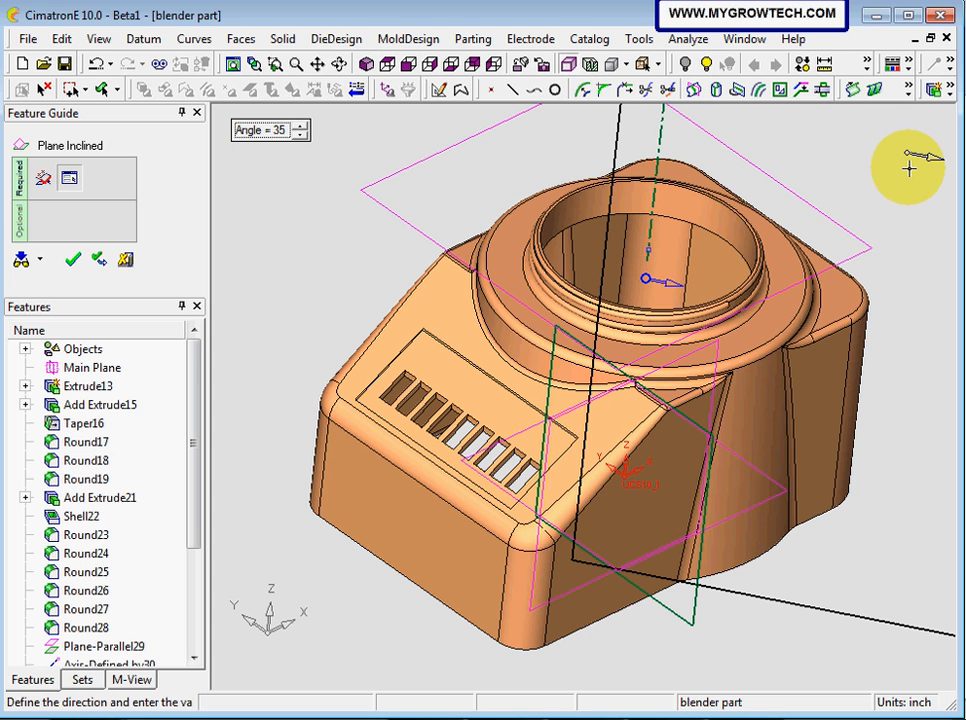
- Check the inclined plane preview against the whole part and create the inclined datum plane
ctrl+right_drag(713, 252, 674, 399)
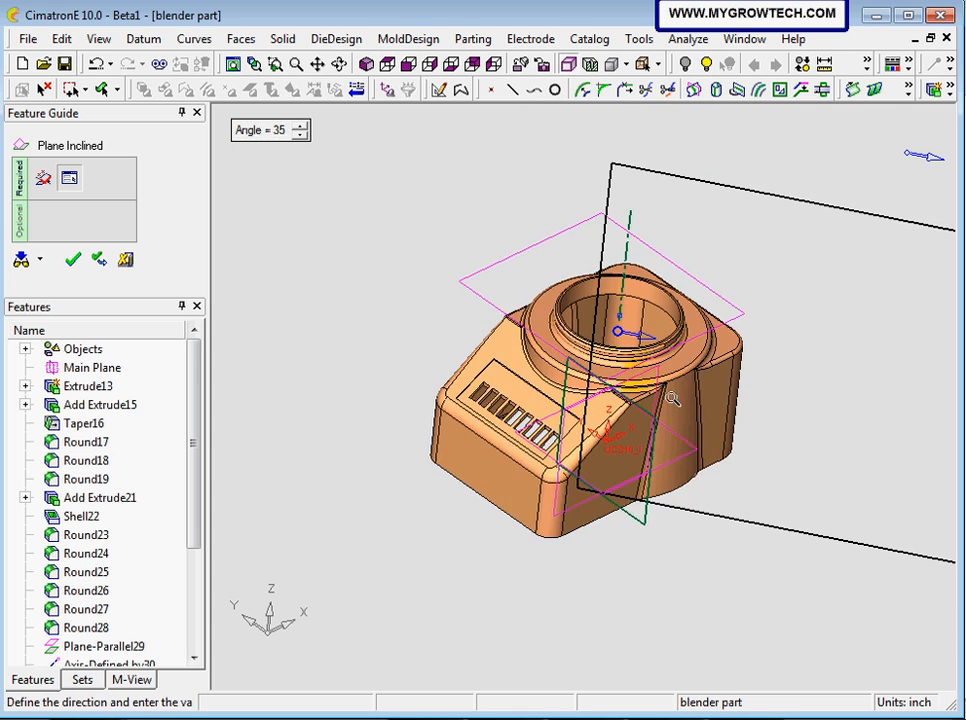
ctrl+right_drag(737, 299, 664, 392)
ctrl+middle_drag(689, 441, 665, 435)
ctrl+right_drag(663, 440, 622, 391)
ctrl+middle_drag(622, 391, 610, 426)
ctrl+right_drag(640, 470, 655, 416)
ctrl+middle_drag(635, 389, 621, 393)
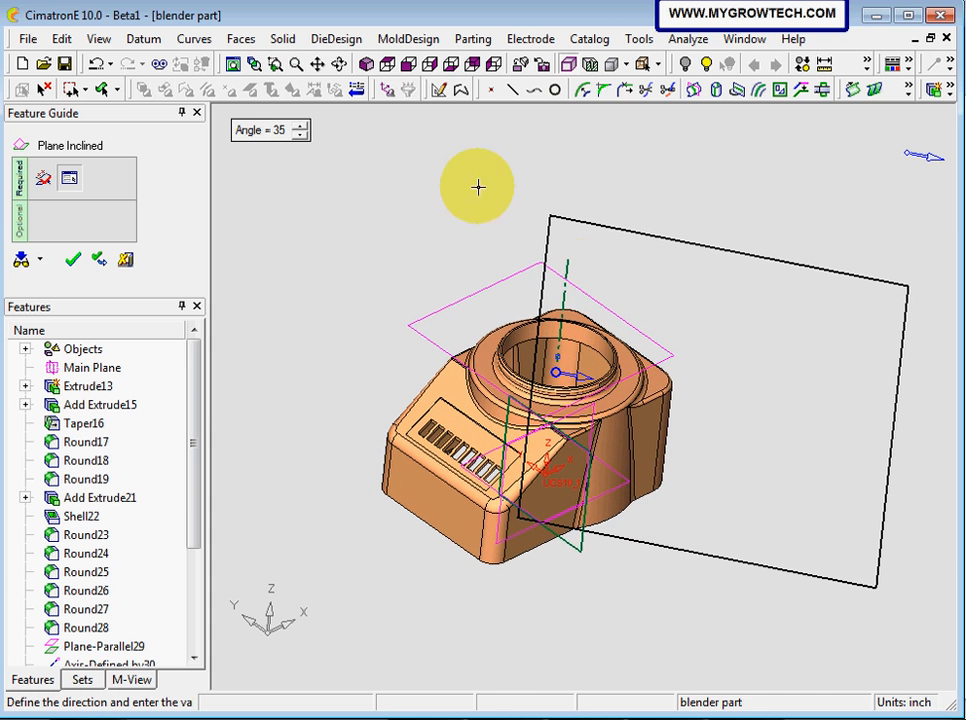
right_click(441, 236)
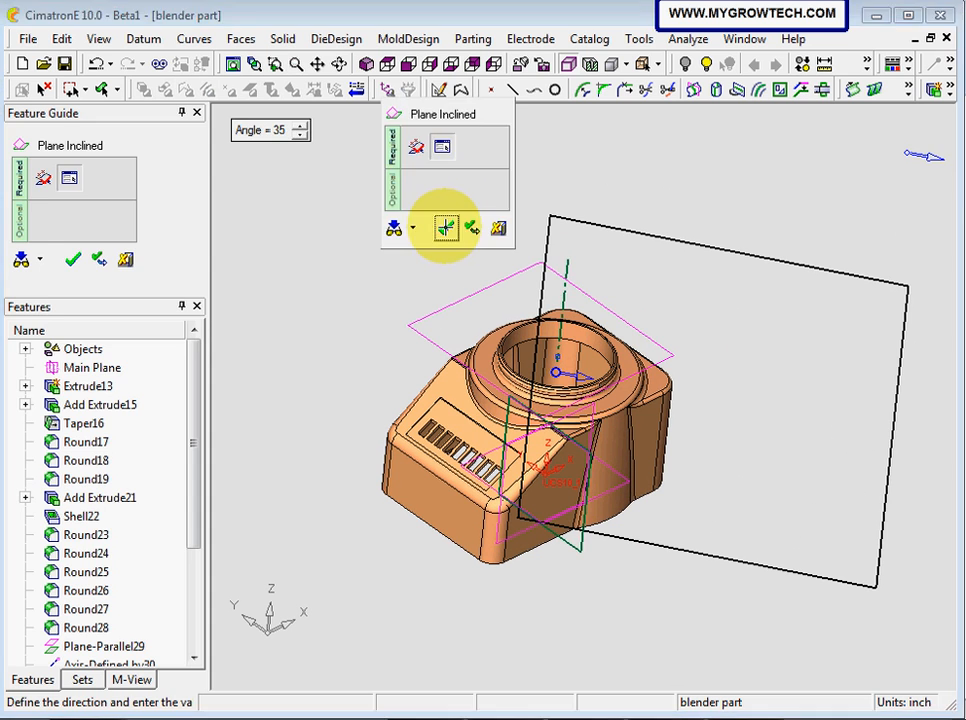
click(446, 225)
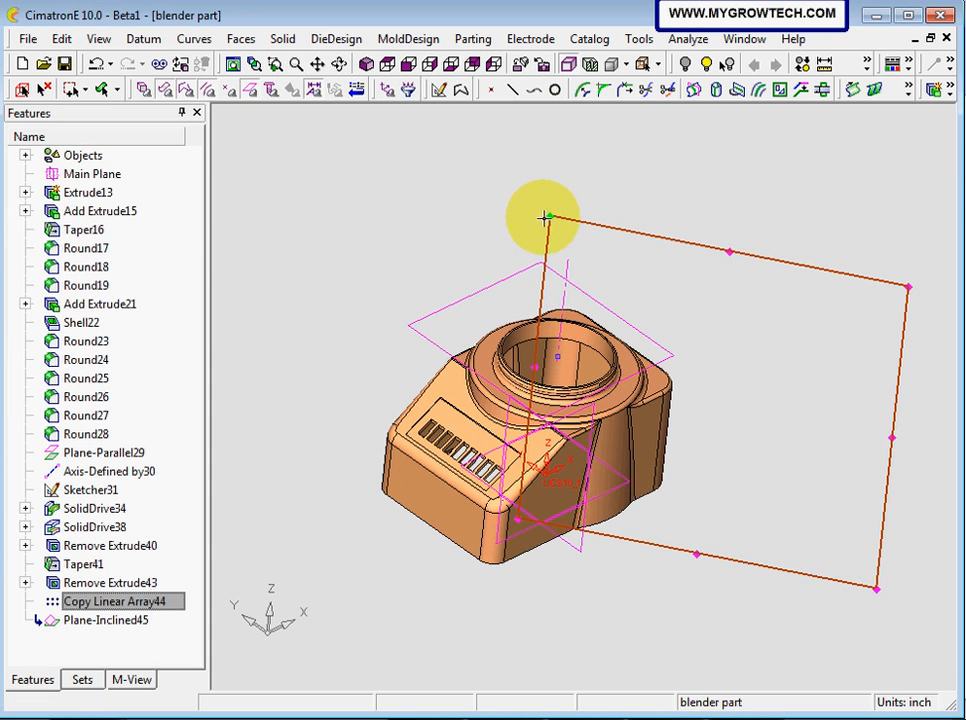
- Resize the inclined plane by two opposite corners so that its outline spans the blender part on both sides of the axis
drag(547, 217, 343, 180)
click(871, 568)
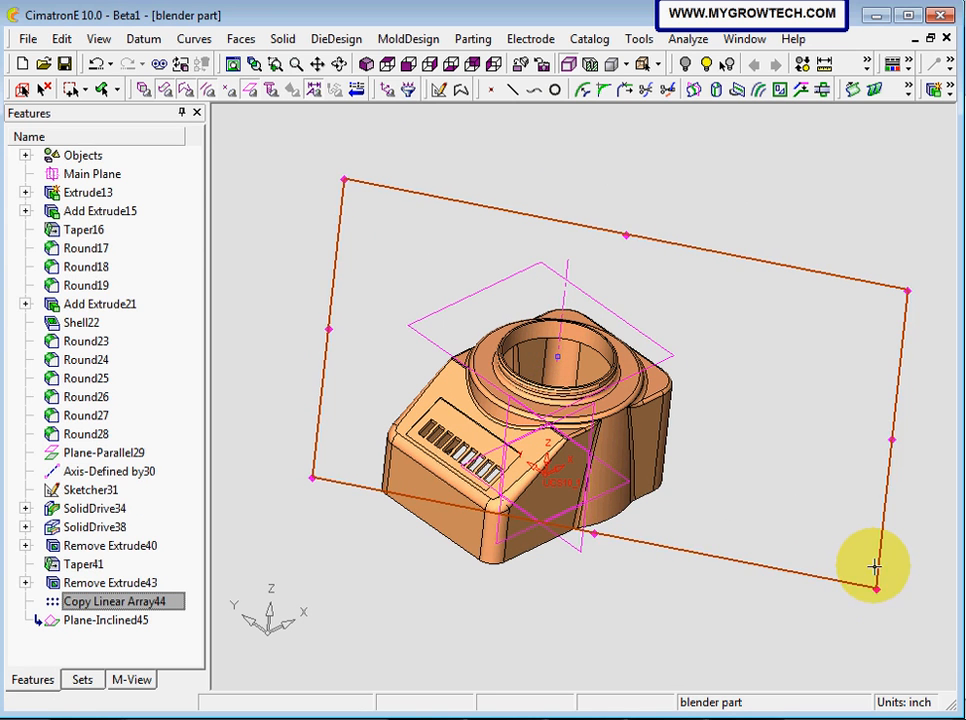
drag(871, 568, 668, 506)
ctrl+right_drag(712, 537, 517, 408)
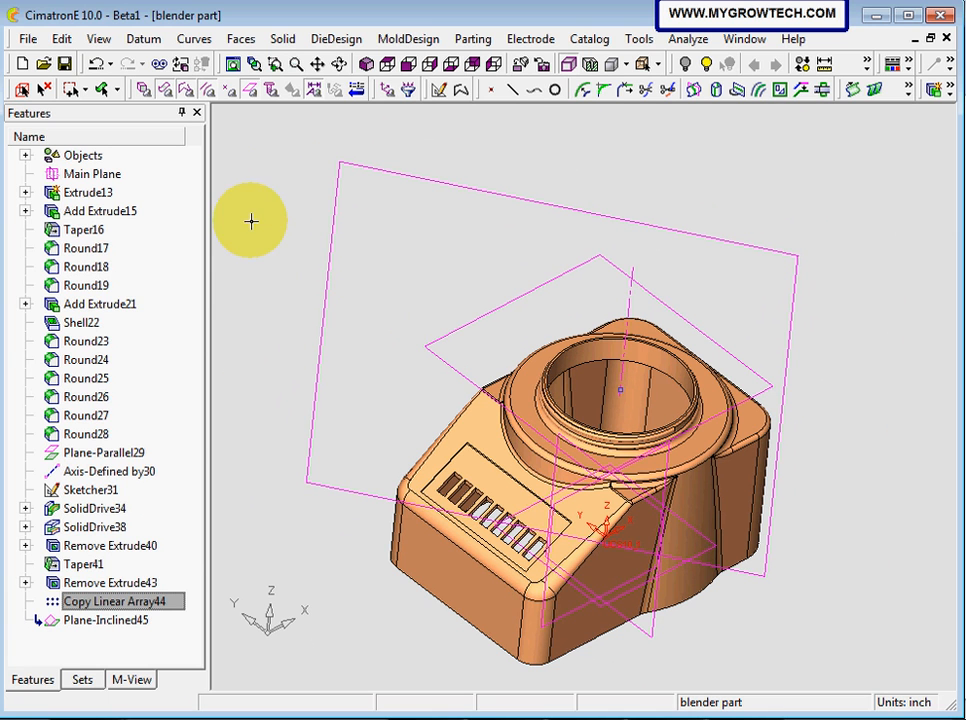
- Start a sketch on the inclined plane and draw a rectangle about 0.57 by 0.76 inch across the stepped ring beside the threaded neck
click(445, 93)
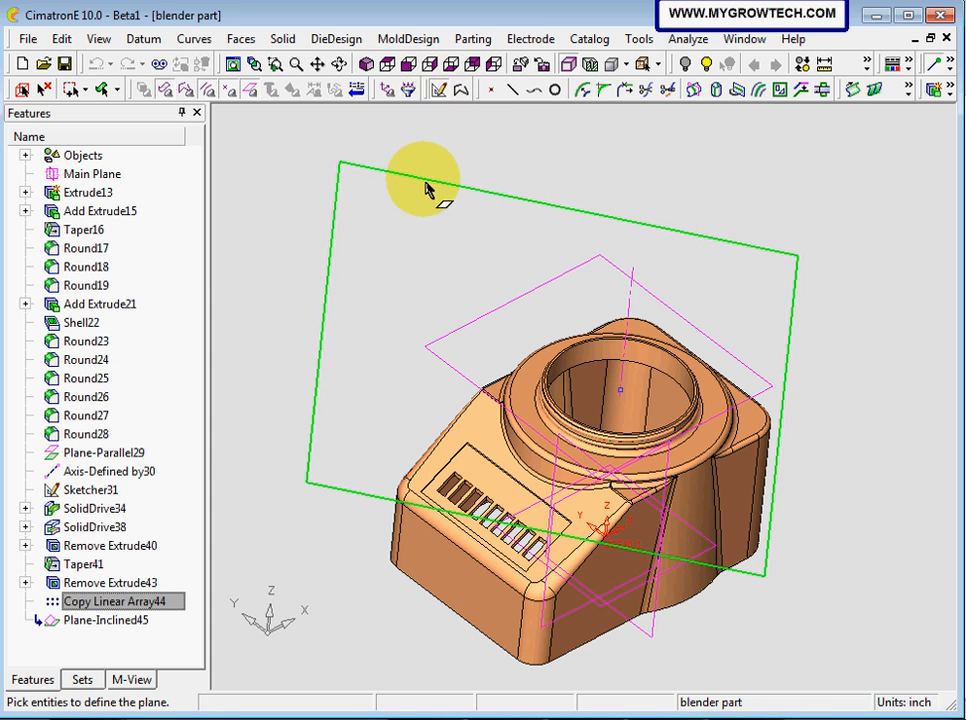
click(425, 188)
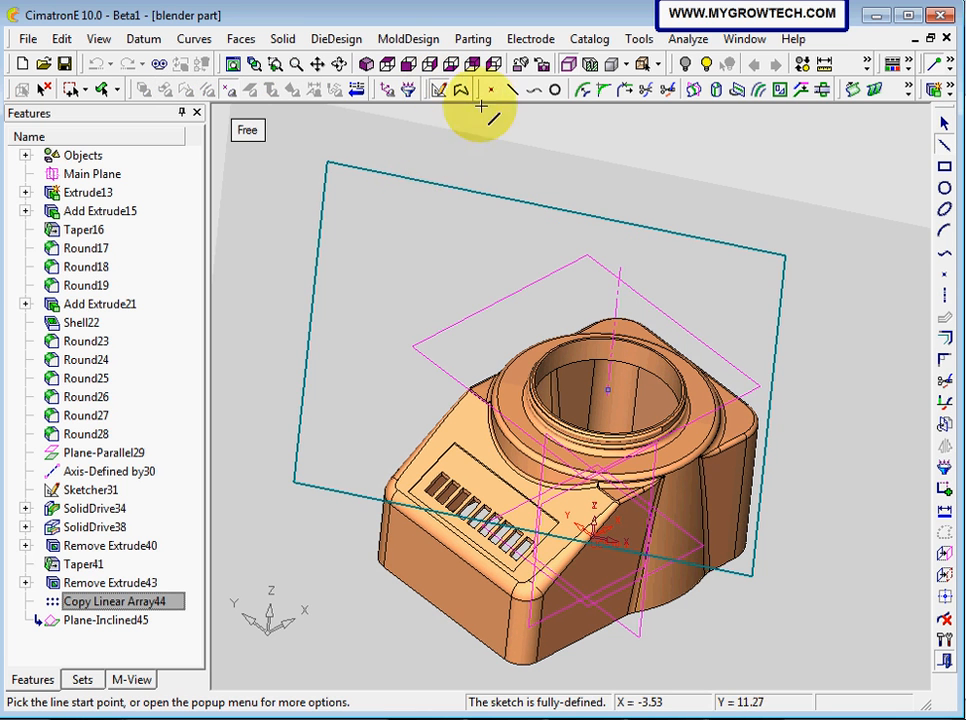
click(519, 63)
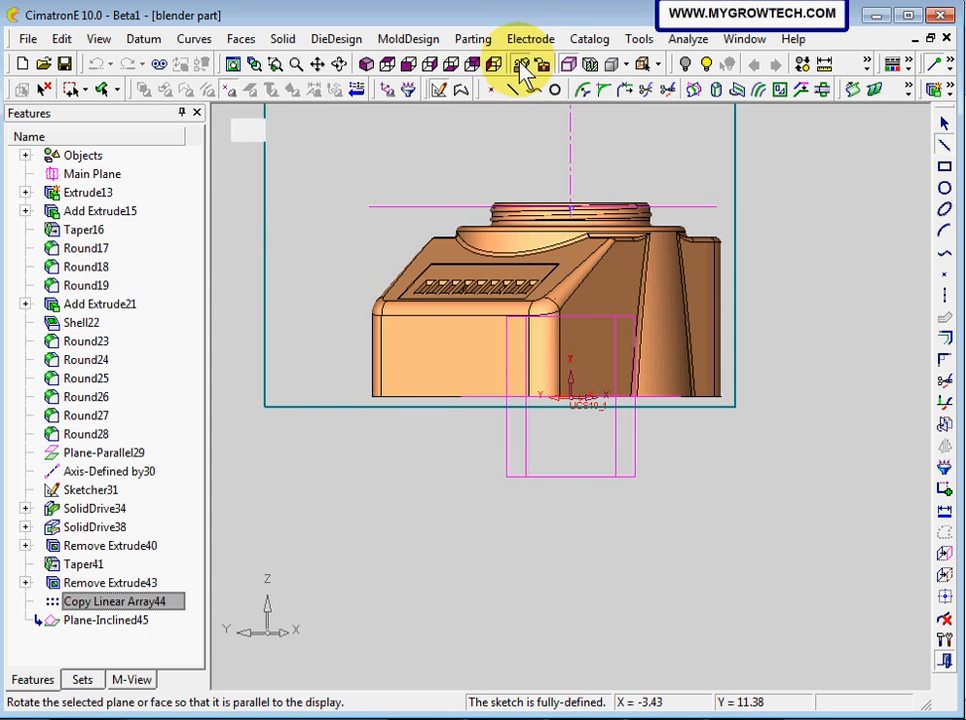
click(510, 89)
middle_drag(442, 487, 442, 558)
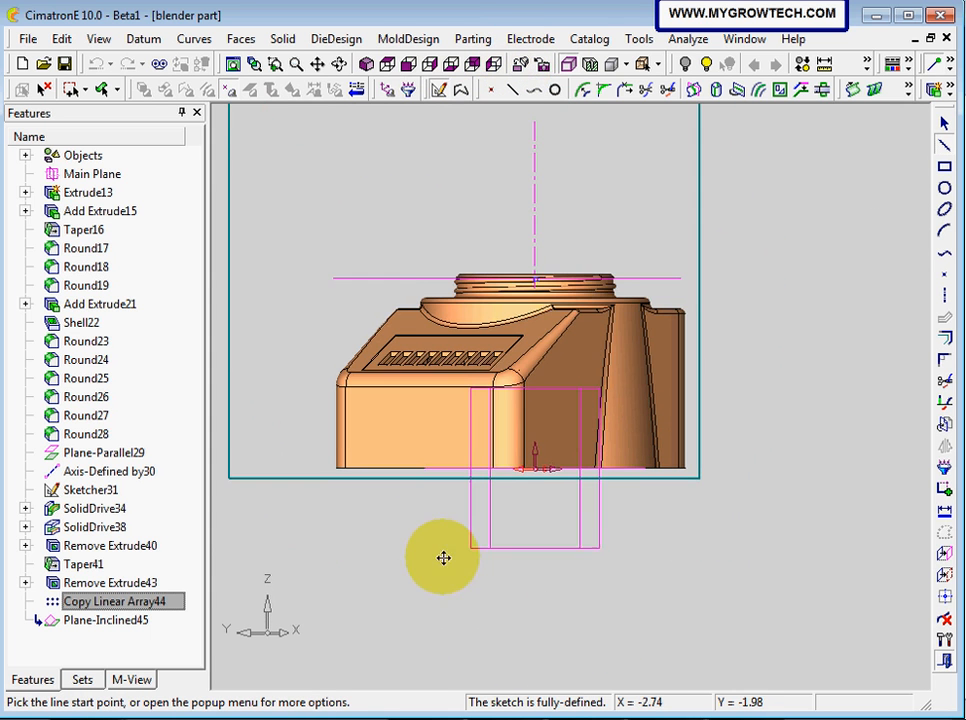
scroll(438, 571, up, 5)
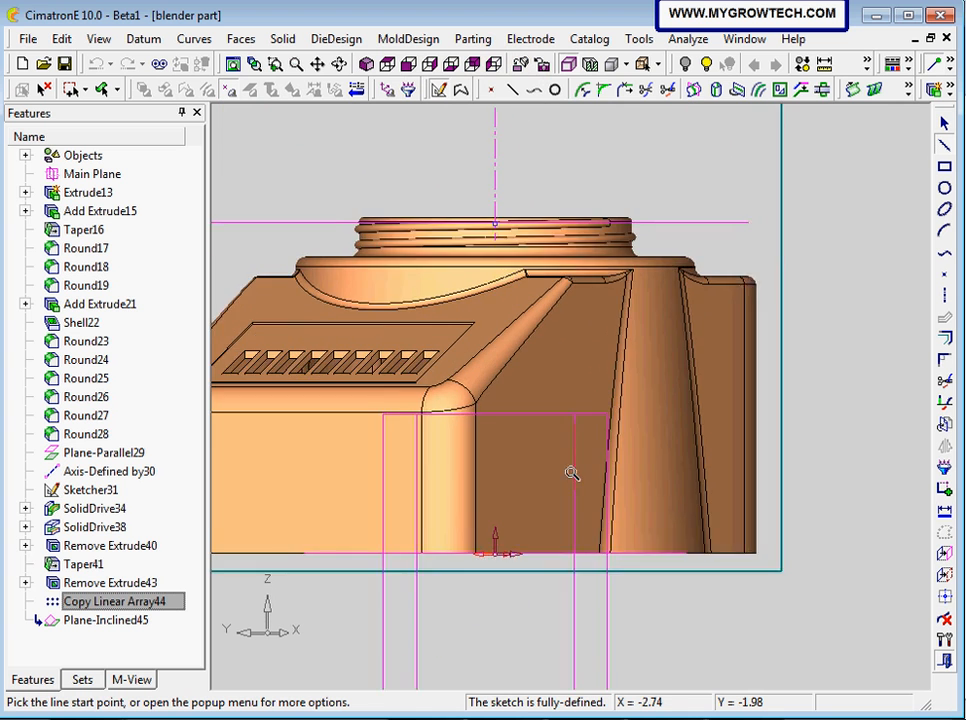
scroll(567, 416, down, 1)
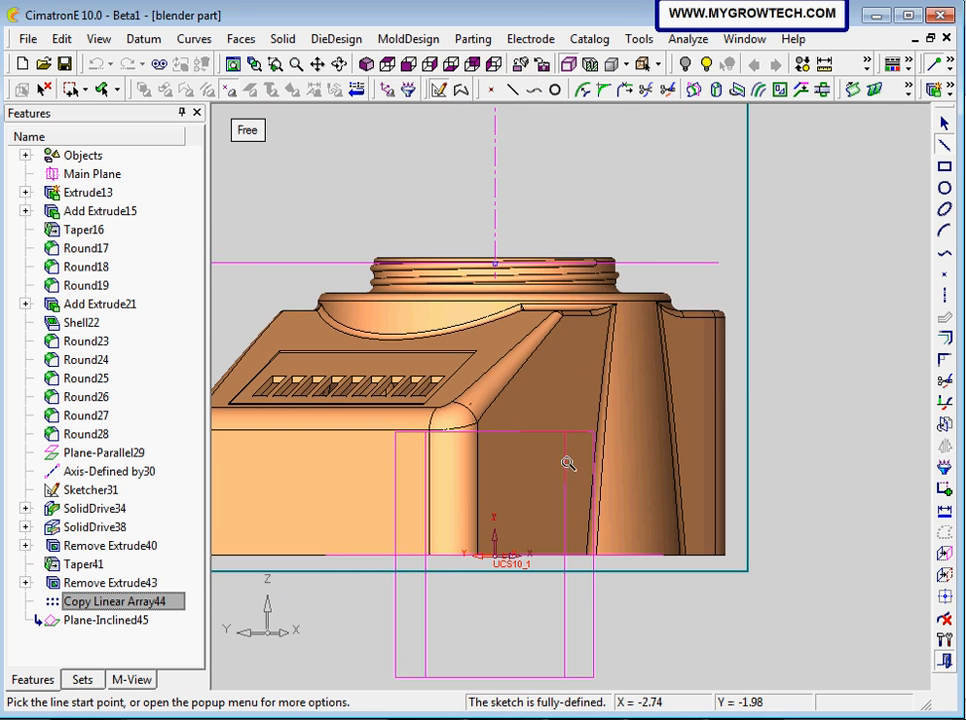
click(944, 166)
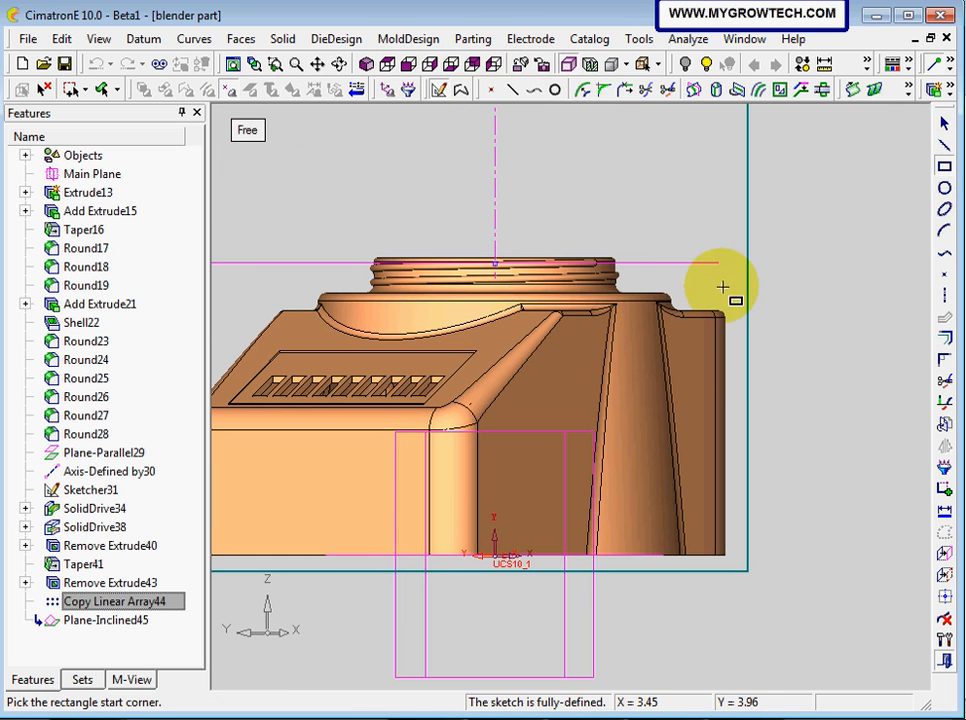
click(620, 278)
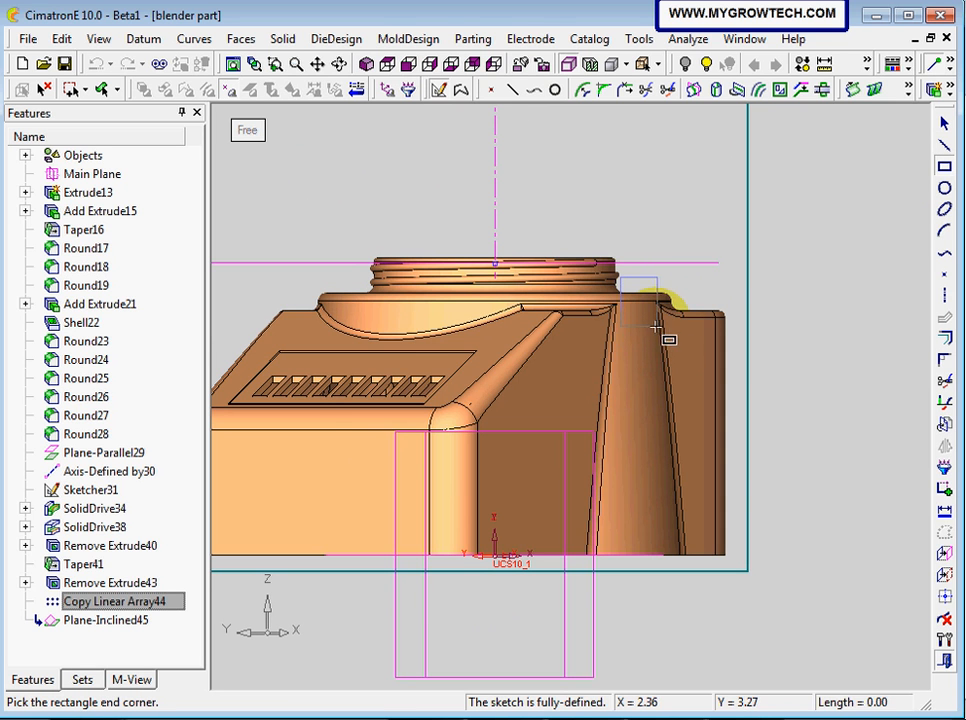
click(660, 332)
- Dimension the sketched rectangle's width and set it to 0.5 inch
scroll(645, 411, down, 3)
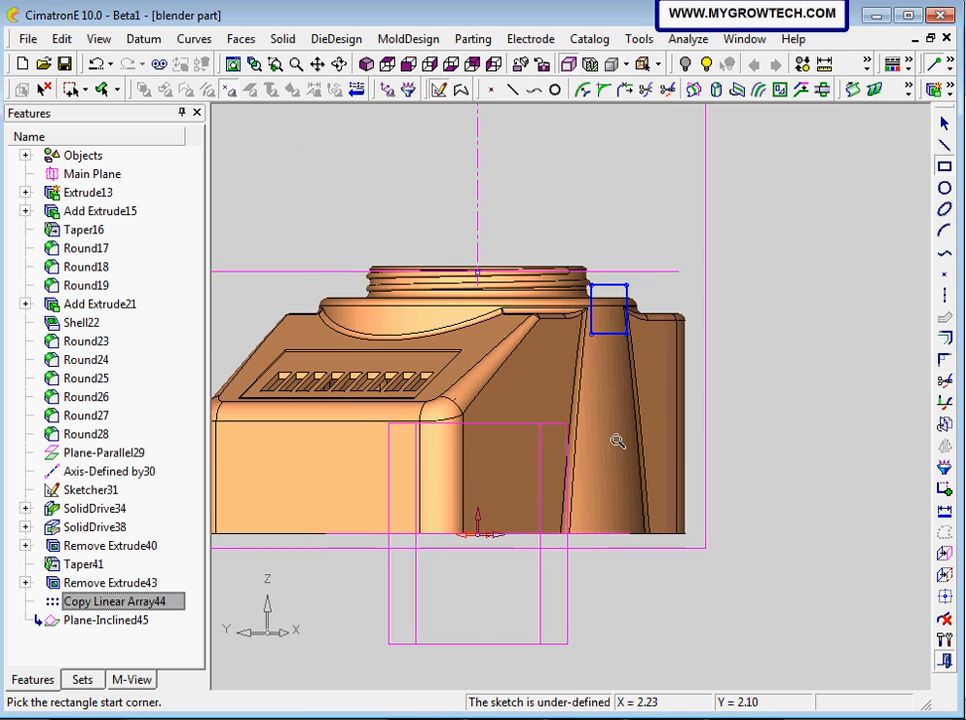
click(944, 510)
click(571, 299)
click(588, 256)
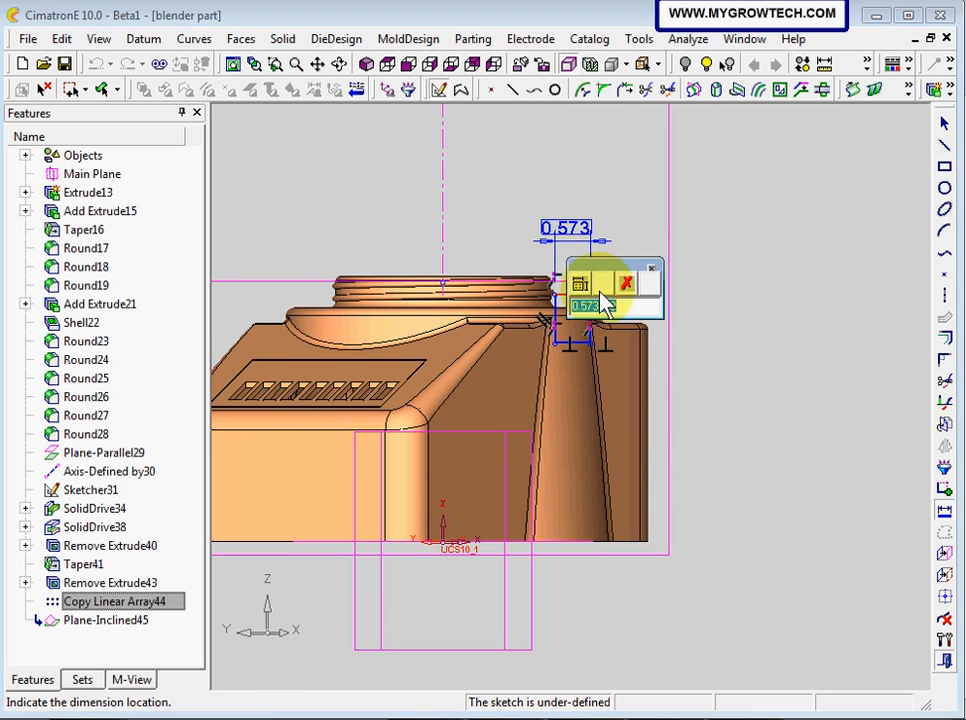
text(0.5)
key(Return)
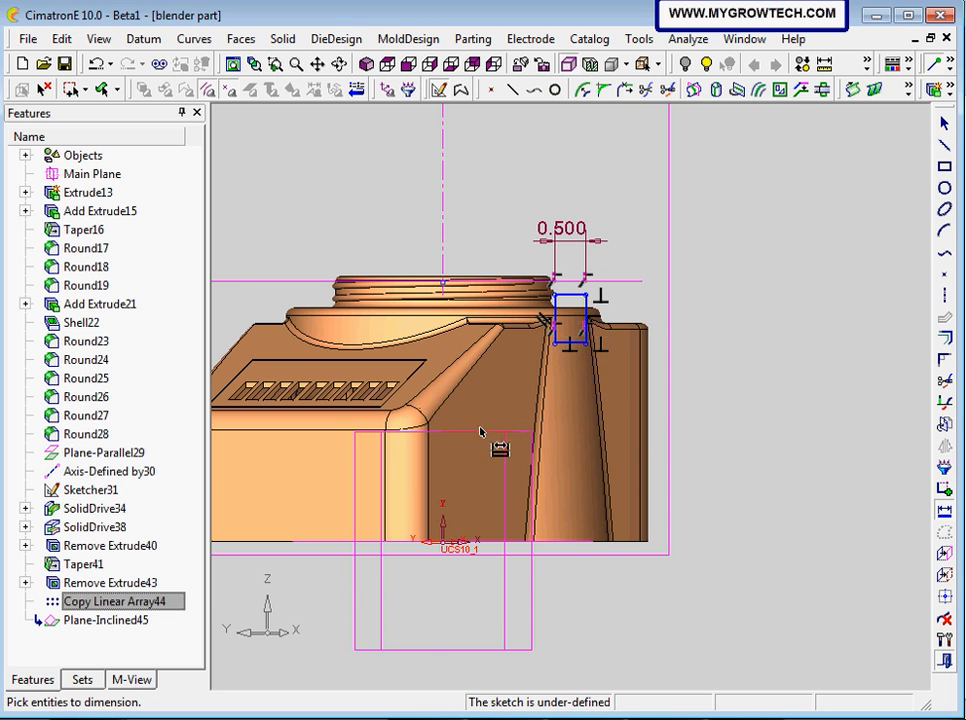
- Position the rectangle from the origin, with its near vertical side at 1.9 inches and its lower side at 3.2 inches
click(443, 543)
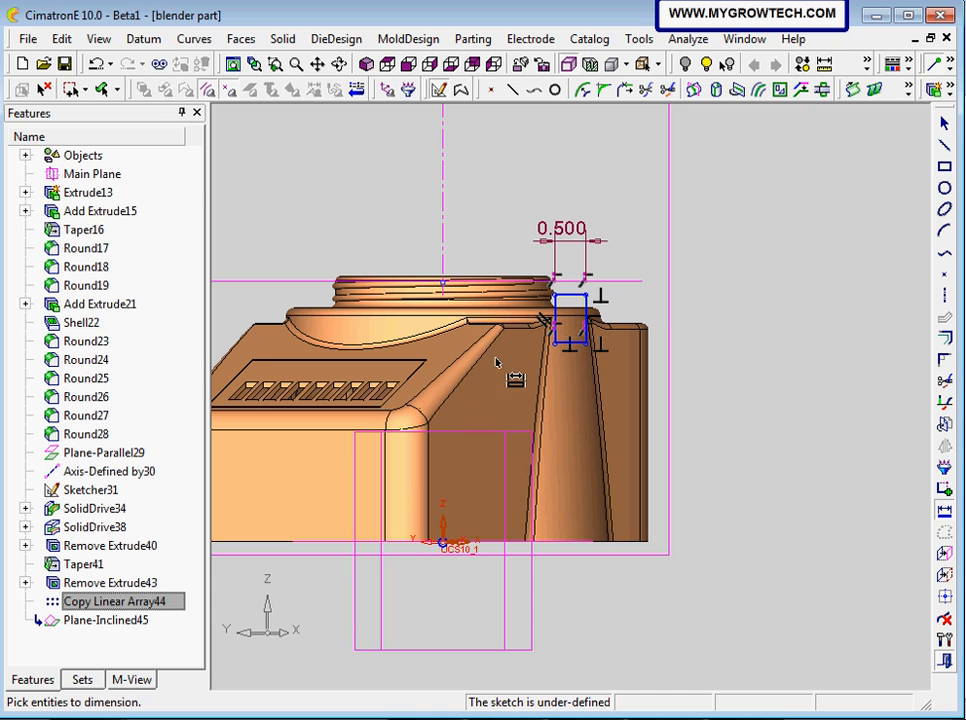
click(555, 318)
click(486, 336)
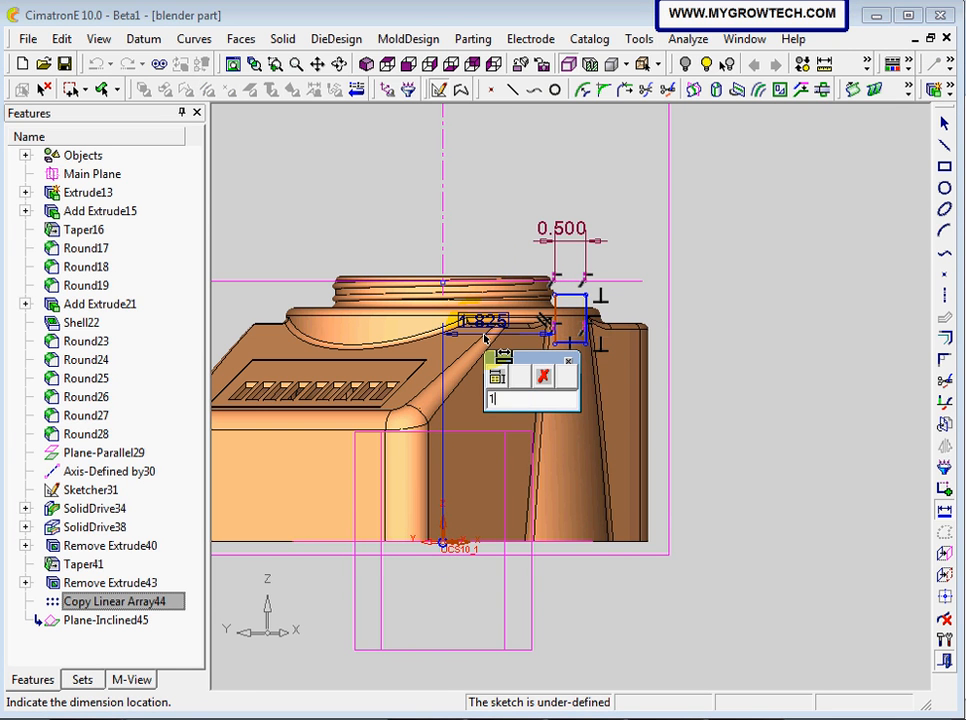
key(Return)
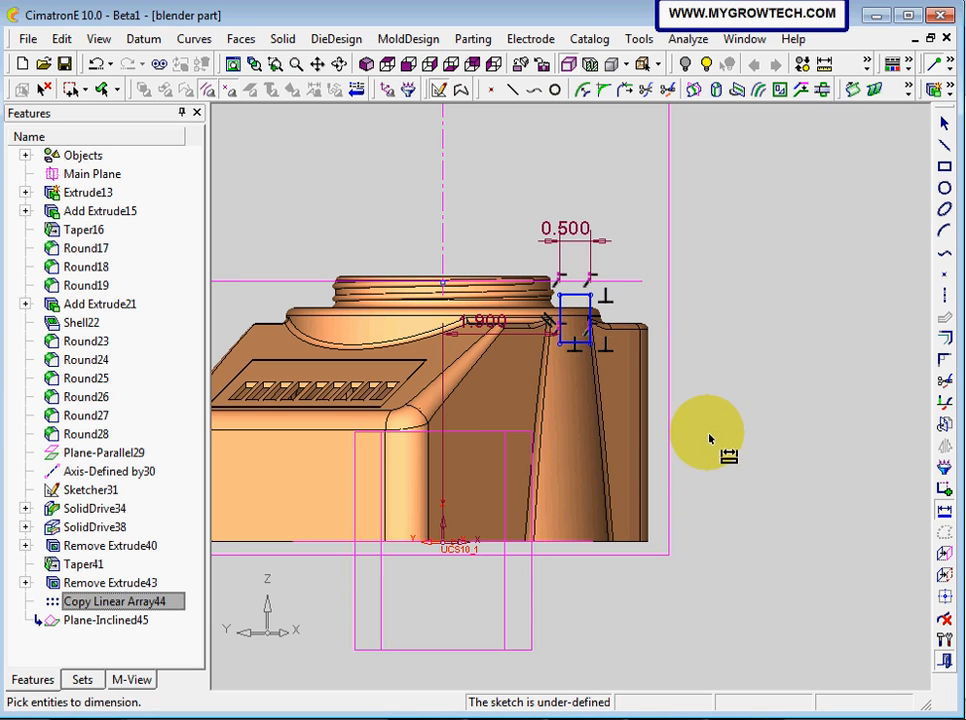
click(577, 343)
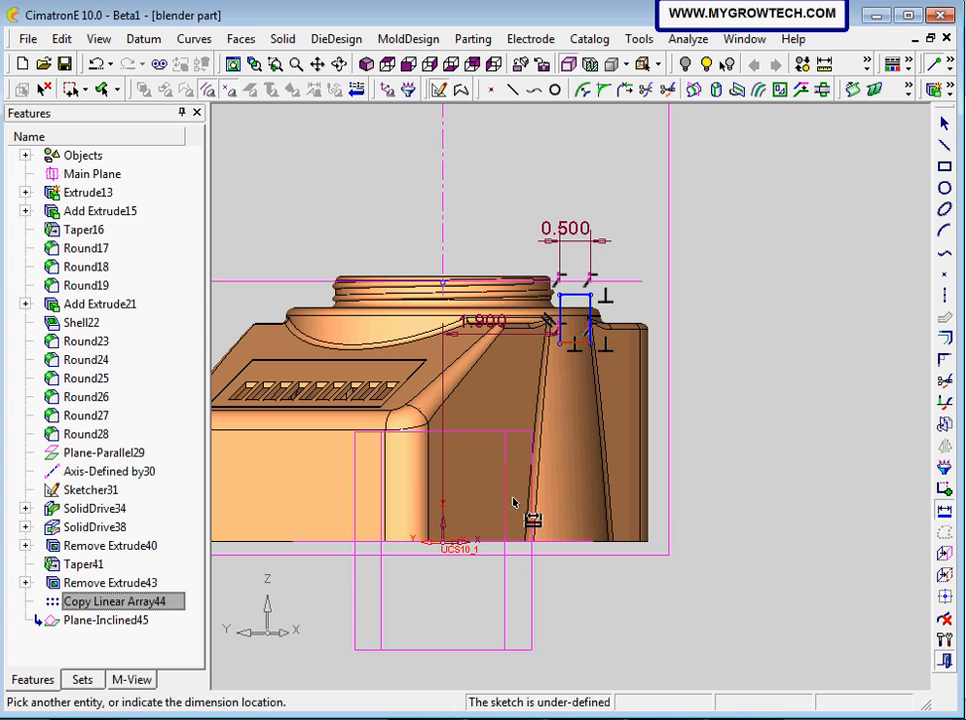
click(443, 541)
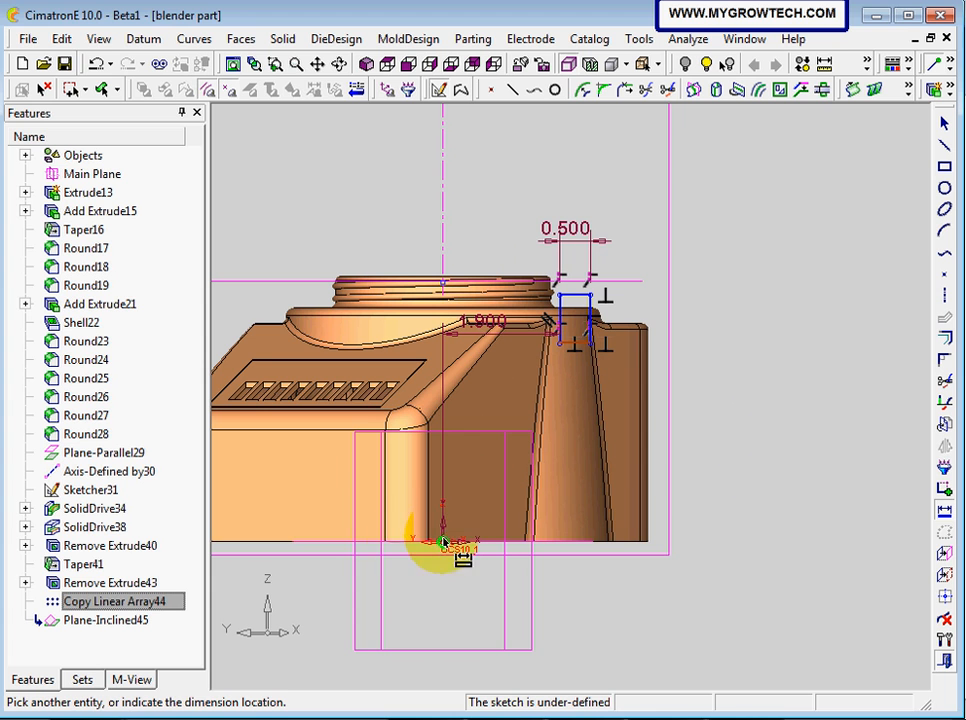
click(603, 464)
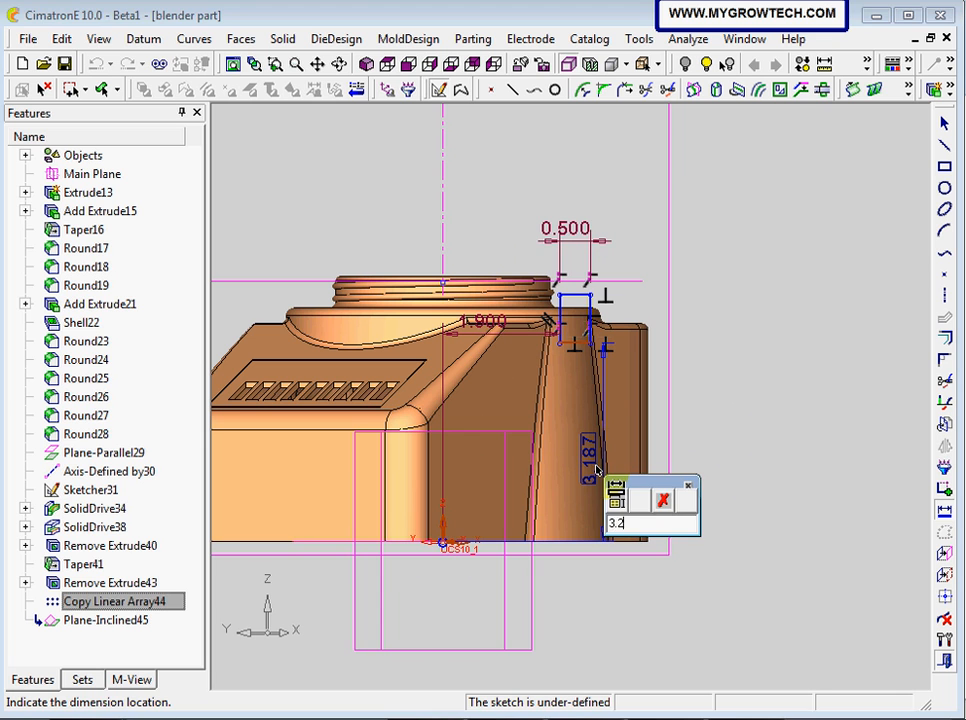
key(Return)
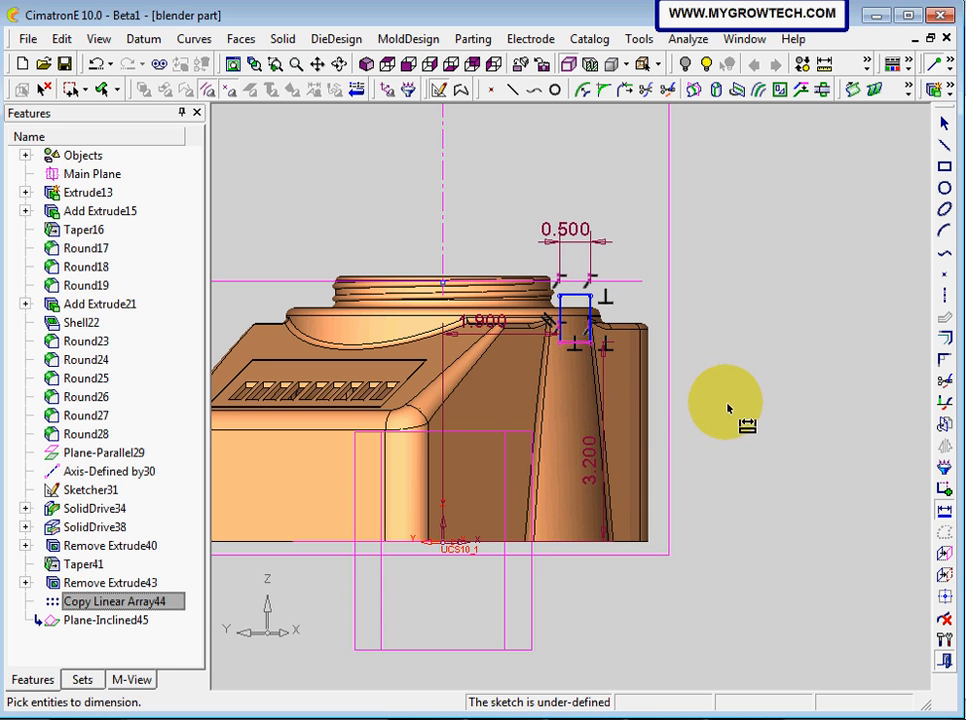
- Set the rectangle's height to 0.8 inch and finish the sketch
click(591, 322)
click(640, 308)
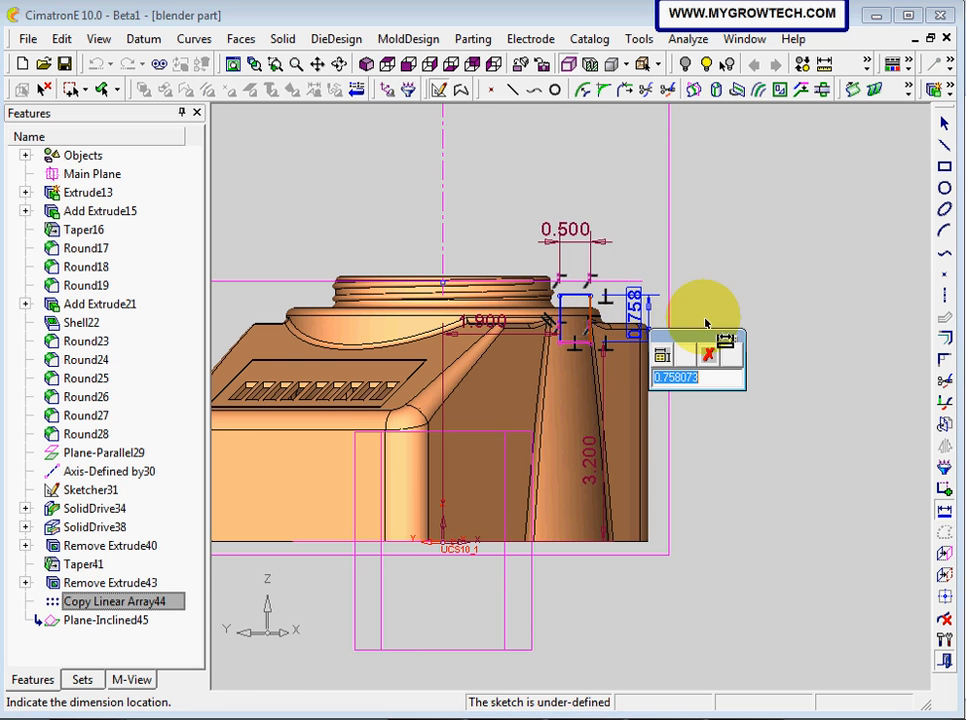
text(0.8)
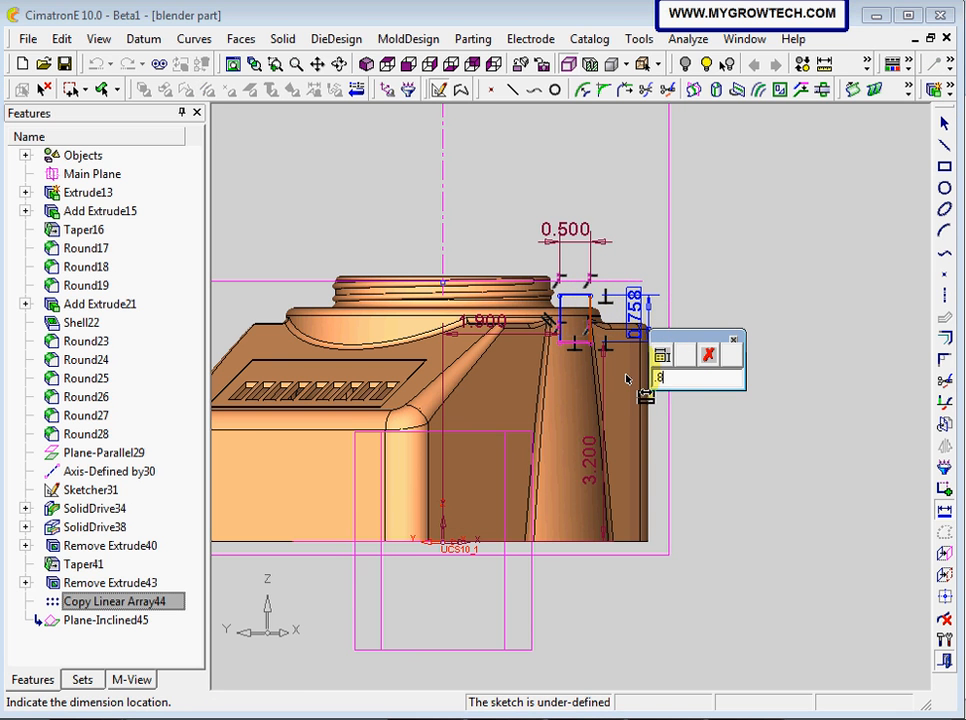
key(Return)
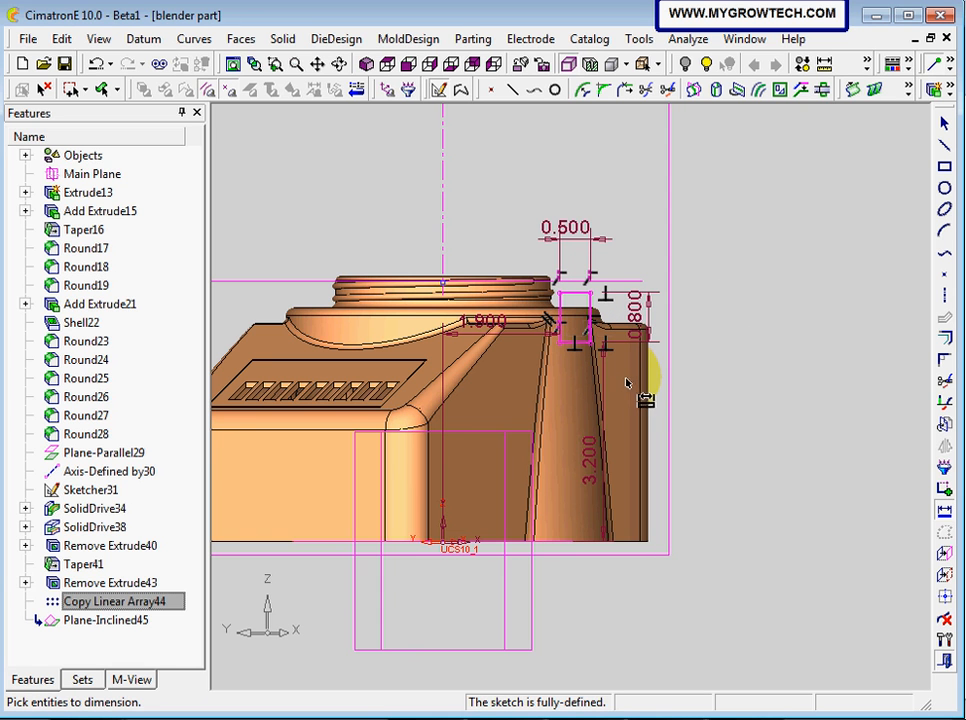
right_click(703, 268)
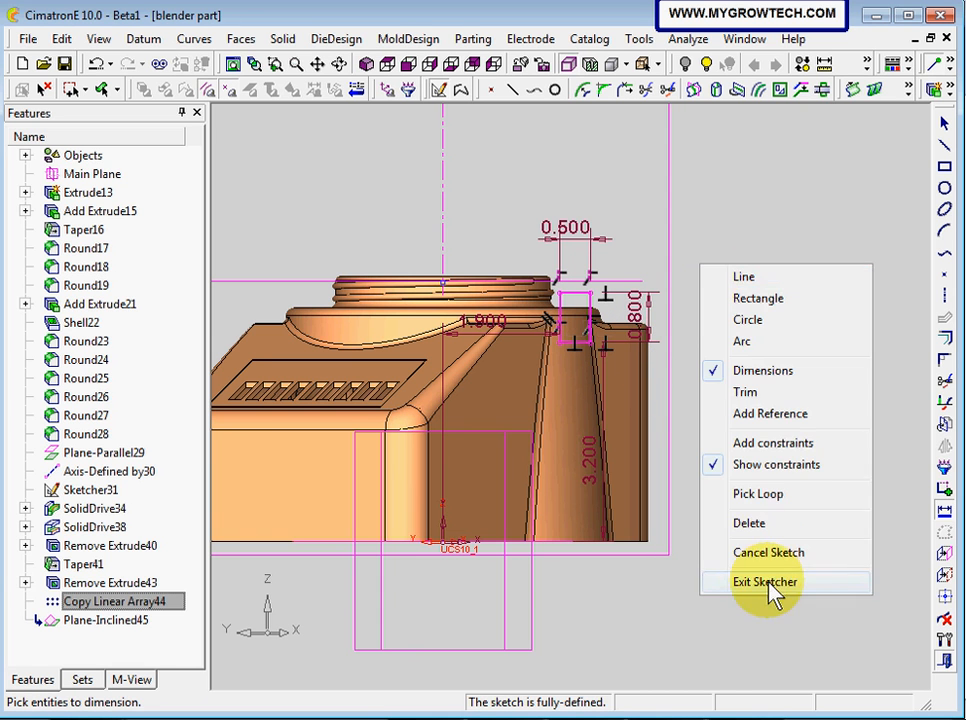
click(776, 582)
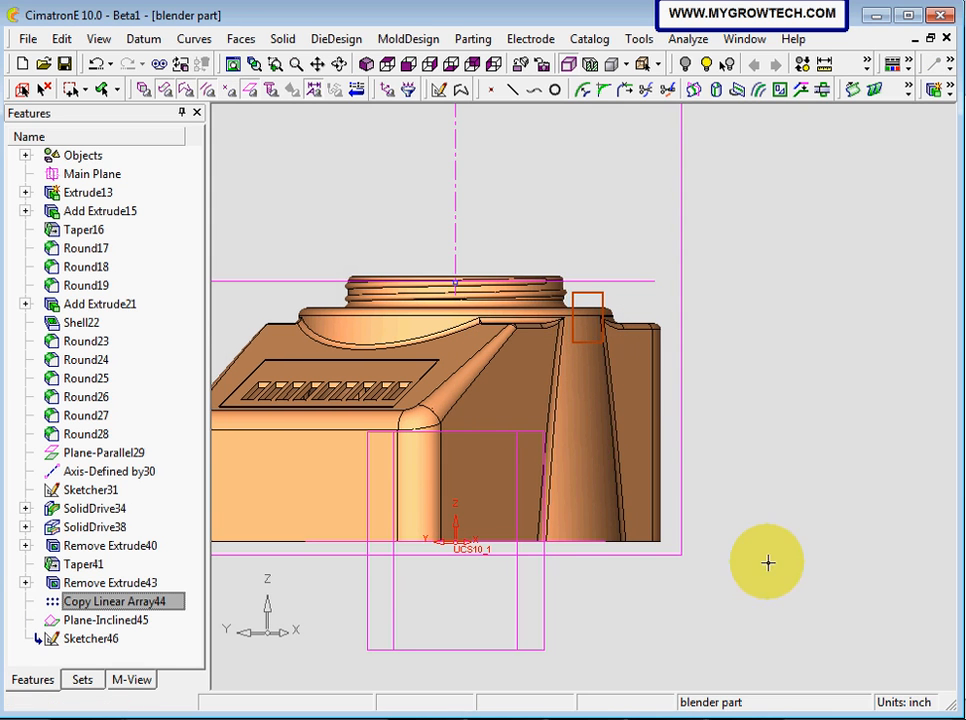
- Examine in 3D how the sketched rectangle sits across the stepped ring and its rounded outer edge
click(367, 64)
scroll(700, 490, up, 3)
middle_drag(700, 490, 668, 420)
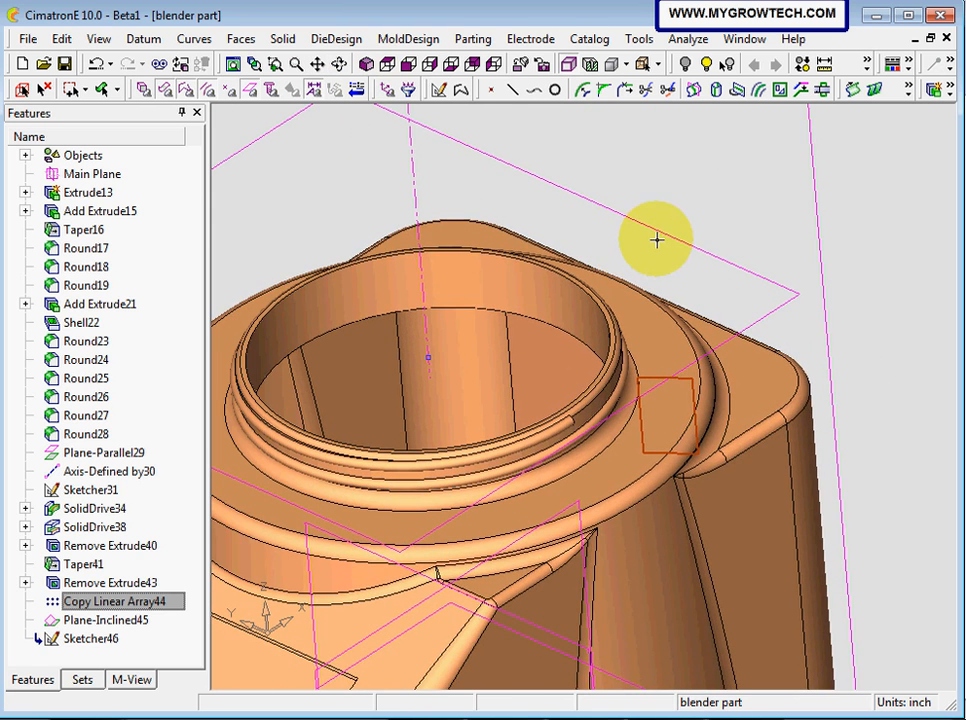
scroll(849, 331, down, 2)
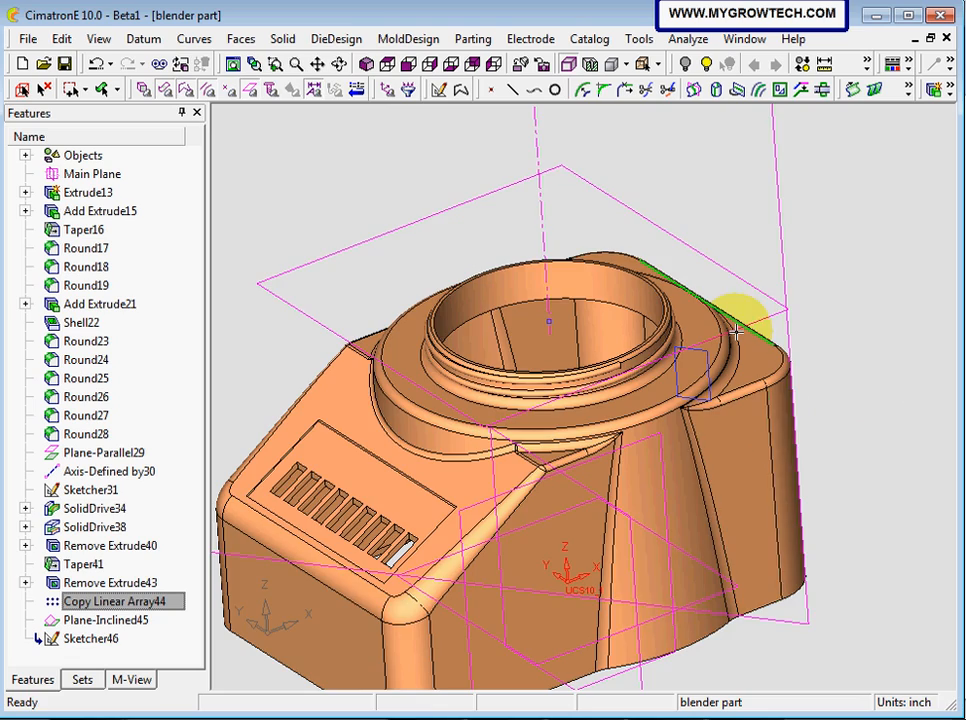
scroll(554, 444, up, 3)
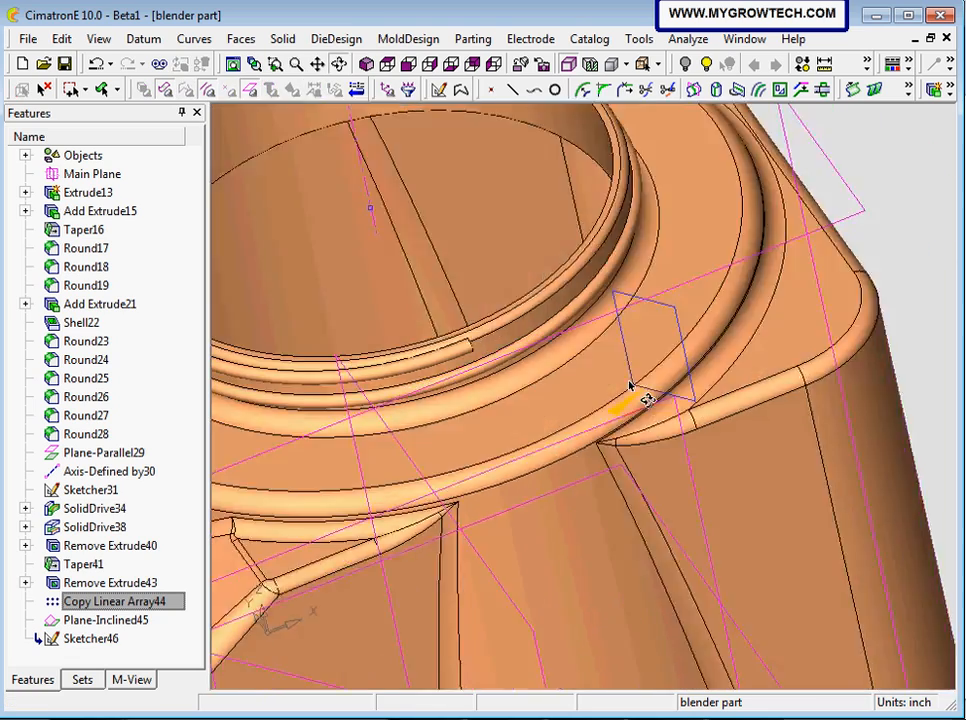
scroll(647, 380, up, 3)
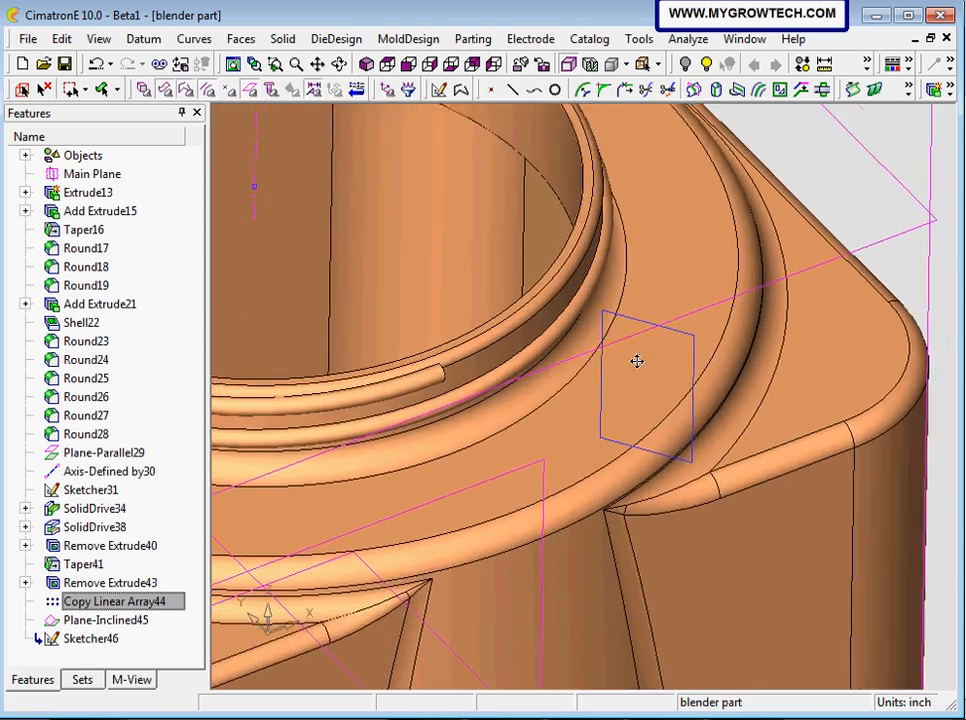
ctrl+drag(637, 361, 638, 382)
ctrl+middle_drag(630, 388, 574, 404)
ctrl+right_drag(574, 404, 701, 377)
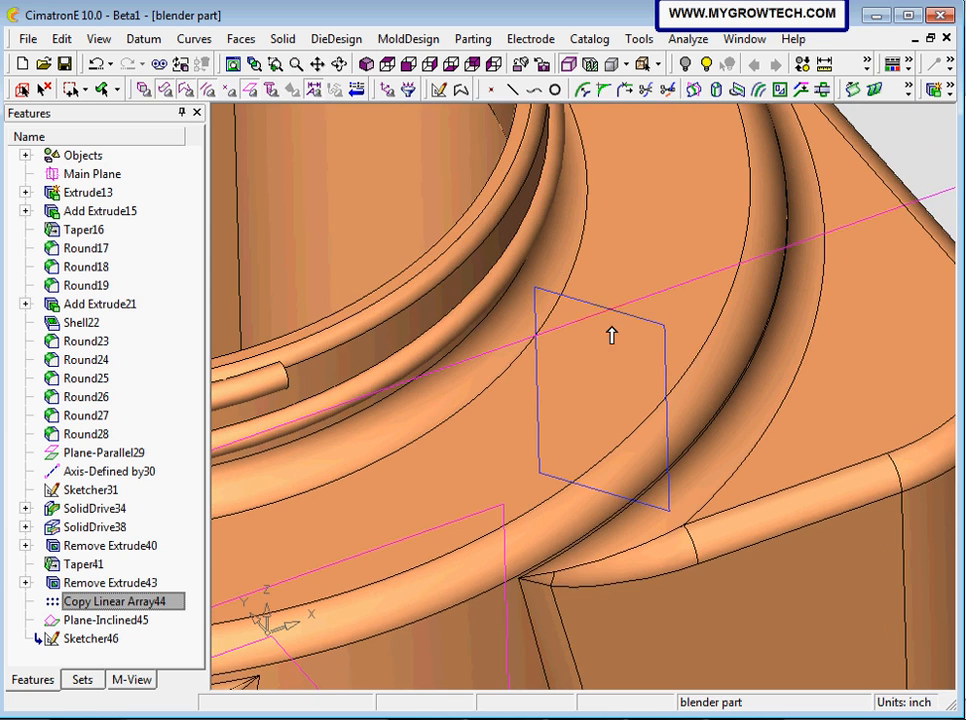
ctrl+middle_drag(588, 336, 593, 373)
mouse_move(593, 373)
ctrl+mouse_down()
mouse_move(594, 356)
mouse_move(580, 391)
ctrl+mouse_up()
ctrl+middle_drag(568, 365, 592, 331)
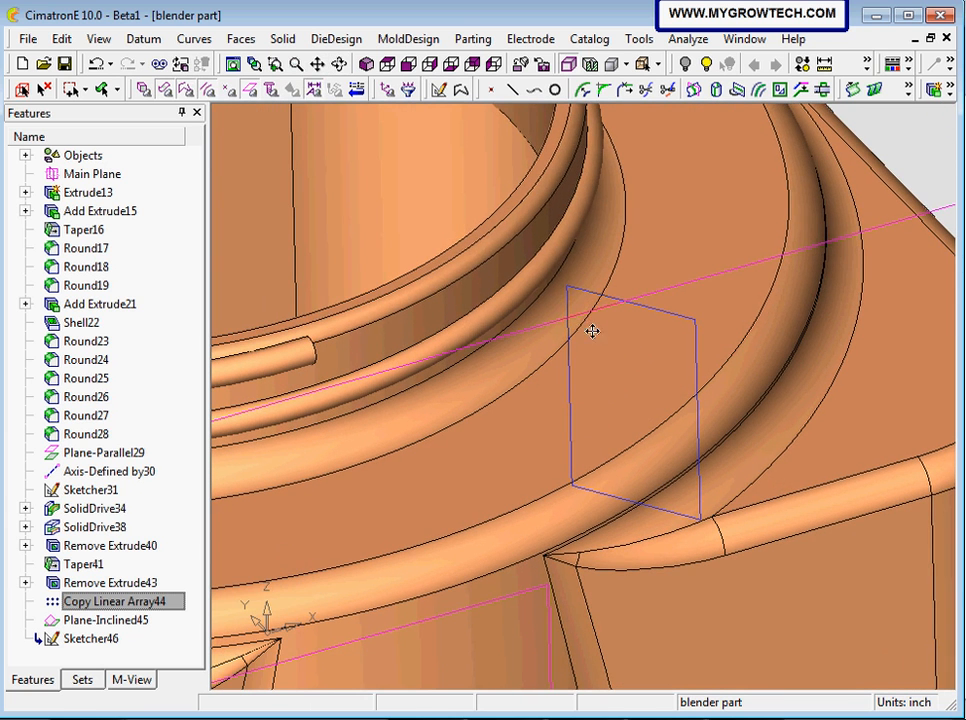
- Extrude the sketched rectangle as a new solid on both sides of its plane, with a primary-side delta of 0.05 inch
click(283, 40)
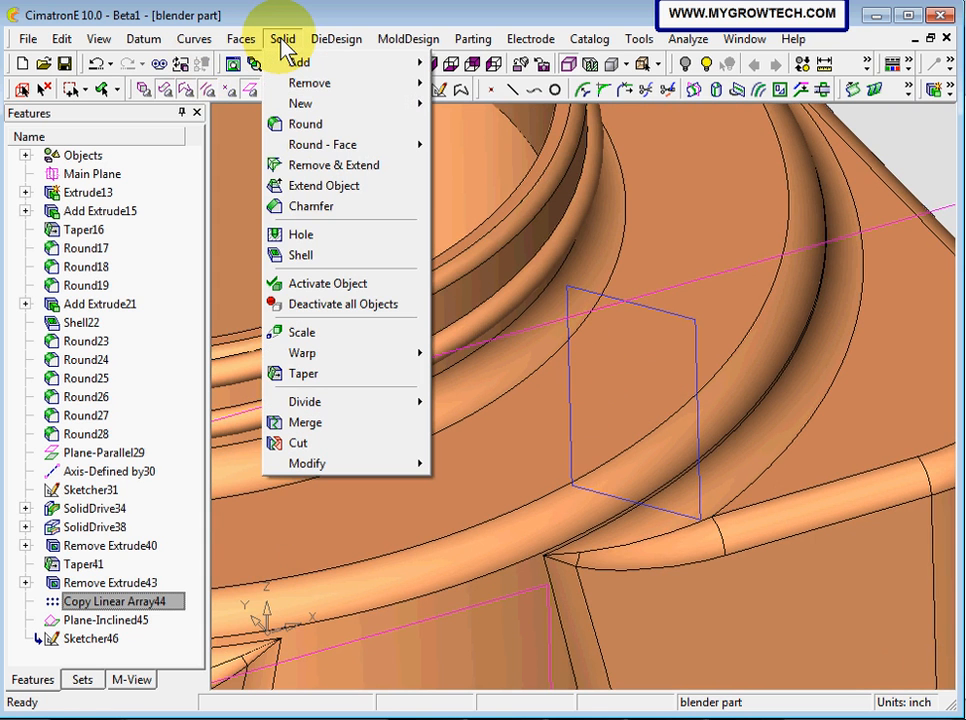
mouse_move(306, 104)
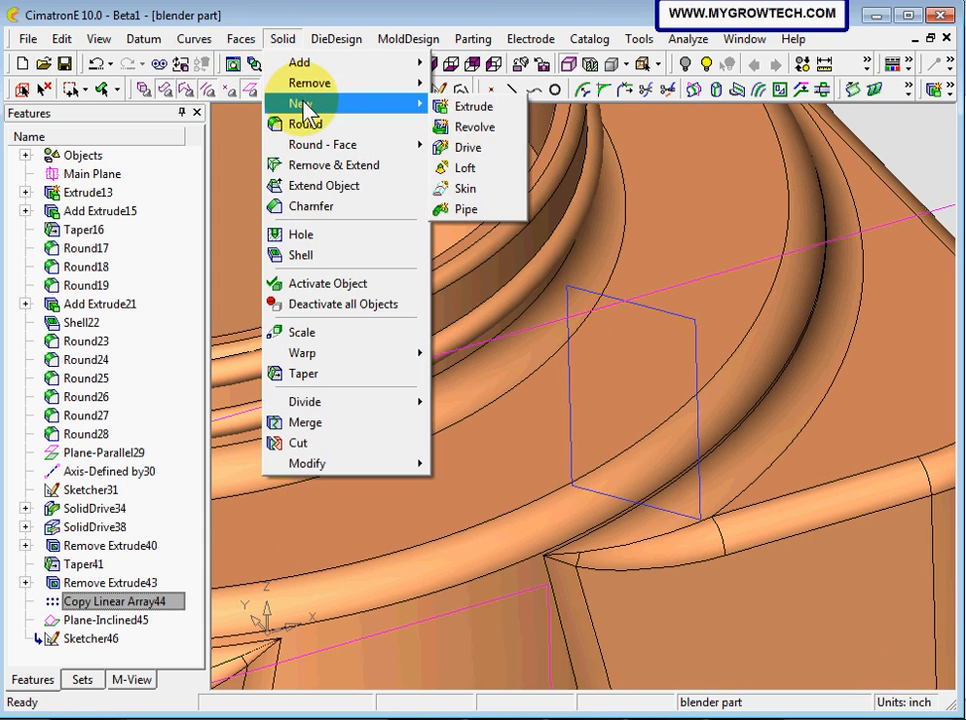
click(480, 107)
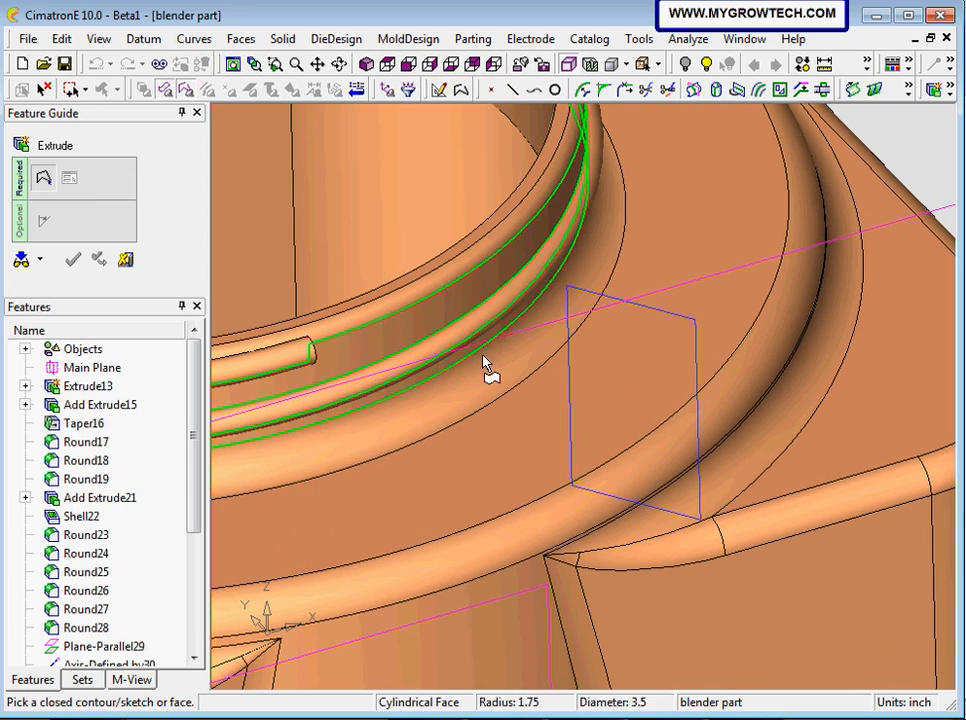
click(640, 310)
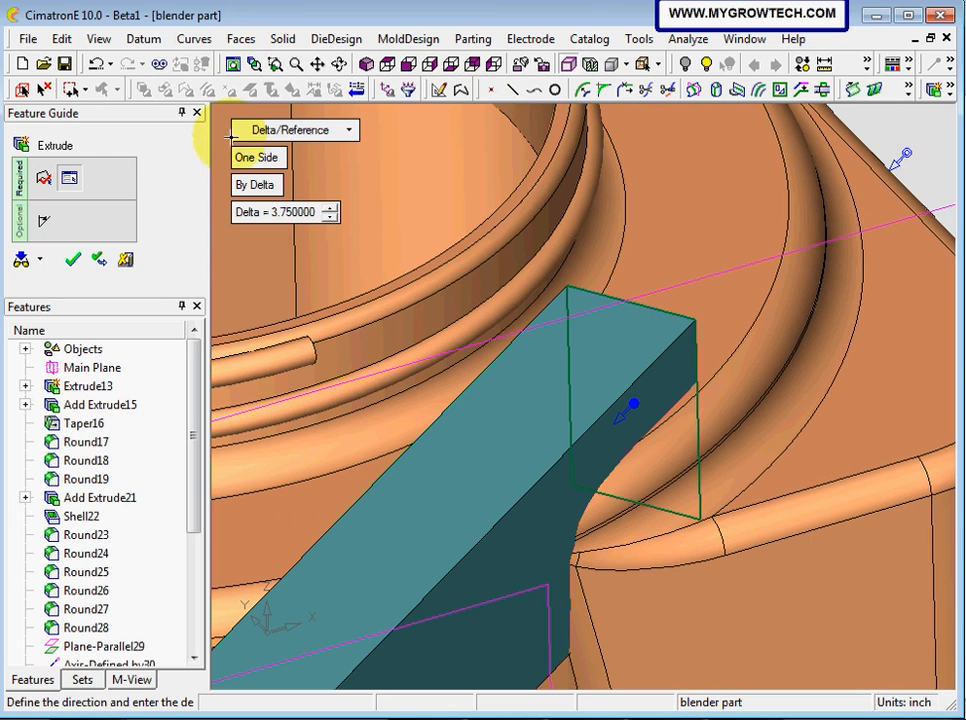
click(257, 159)
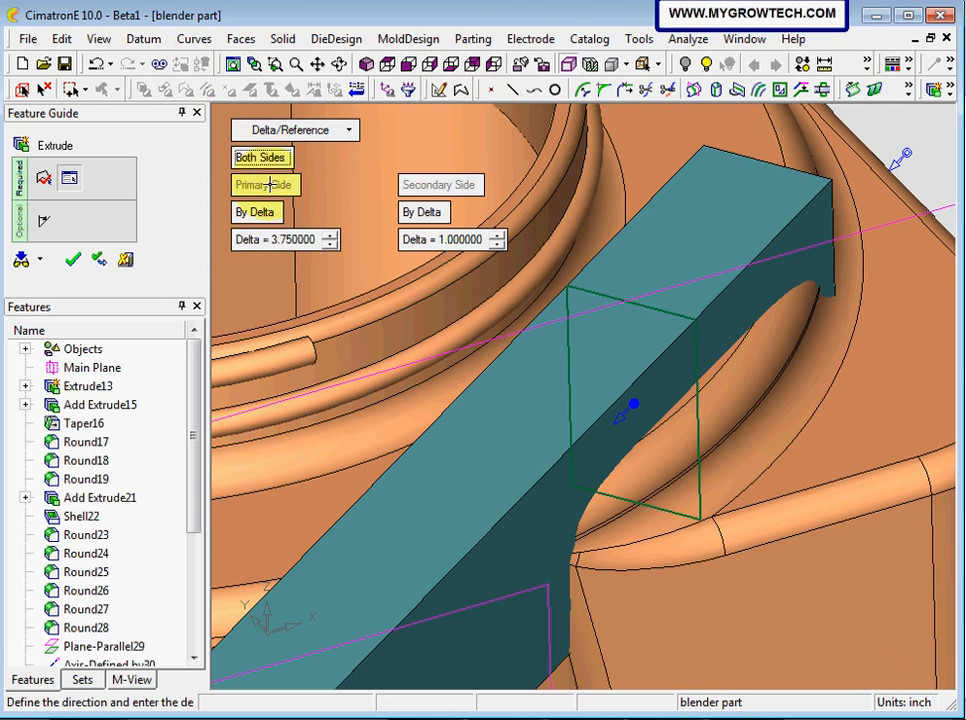
click(300, 240)
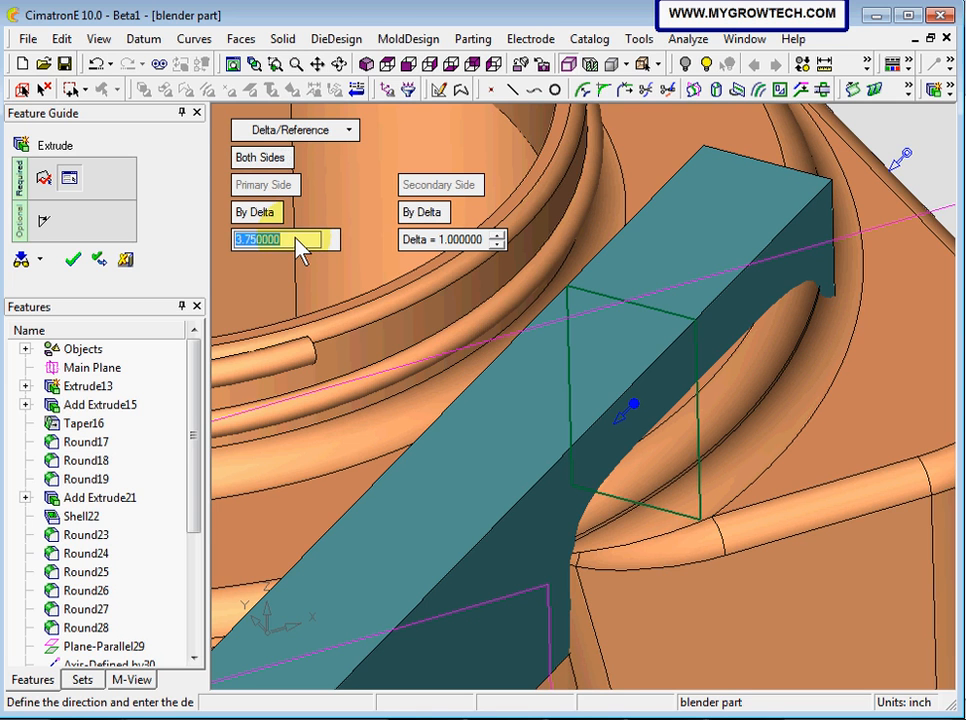
text(0.05)
key(Return)
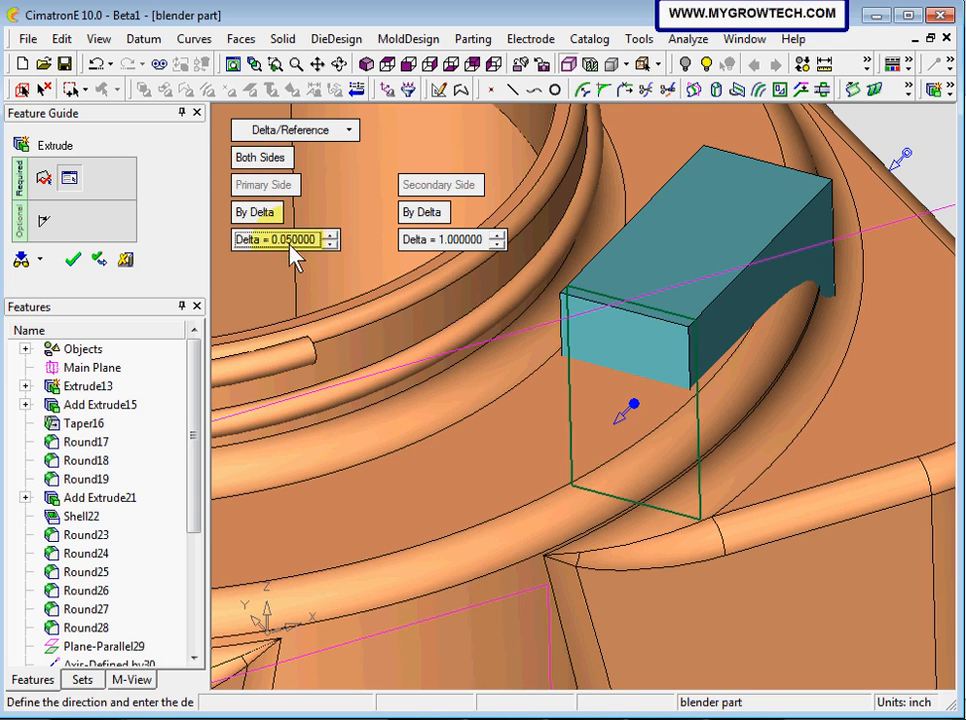
- Set the extrusion's secondary-side delta to 0.05 inch and create the thin rectangular plate at the ring
click(455, 245)
text(.0)
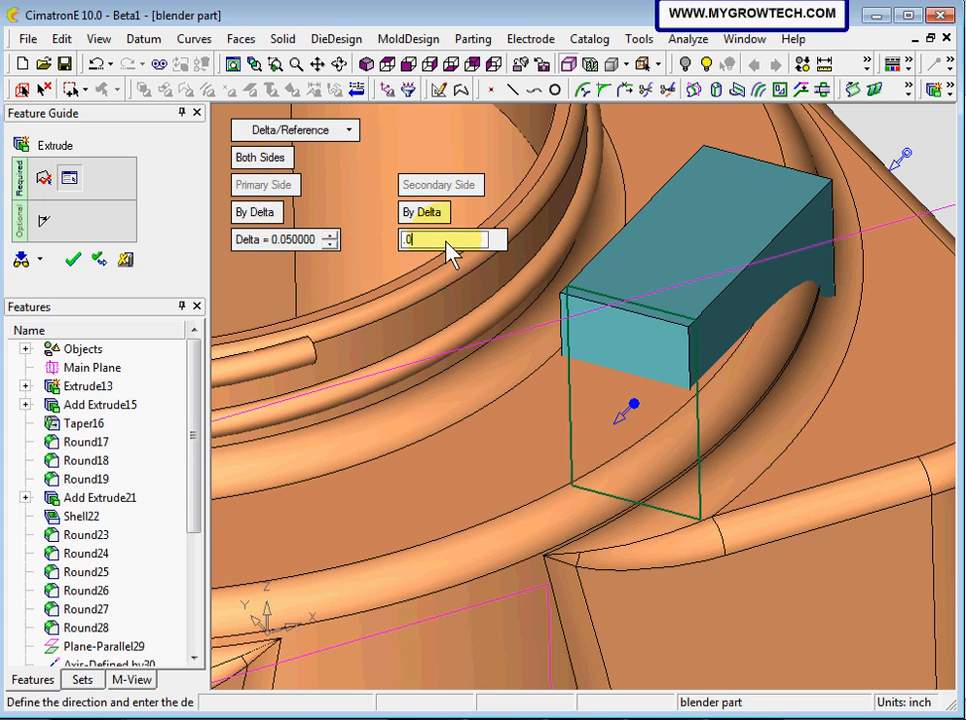
text(5)
key(Return)
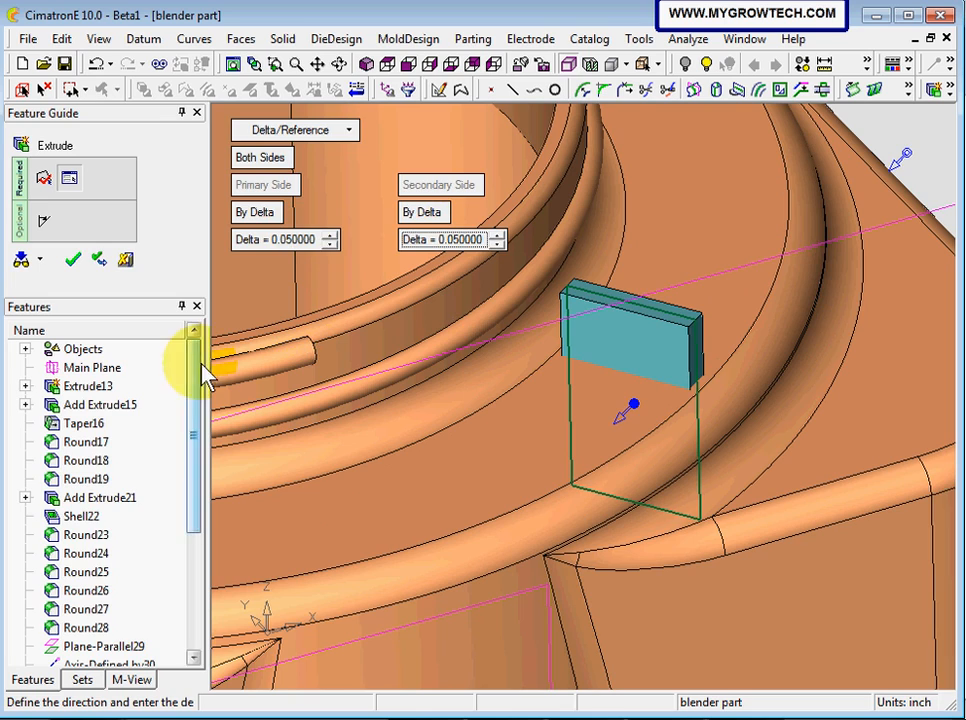
click(74, 259)
middle_drag(640, 470, 651, 371)
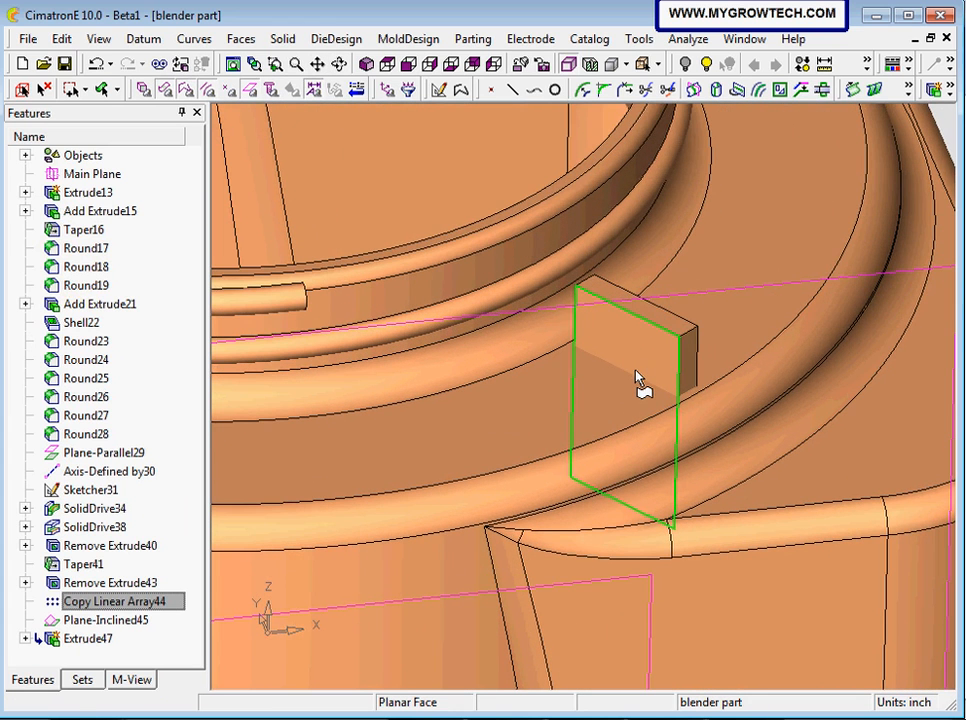